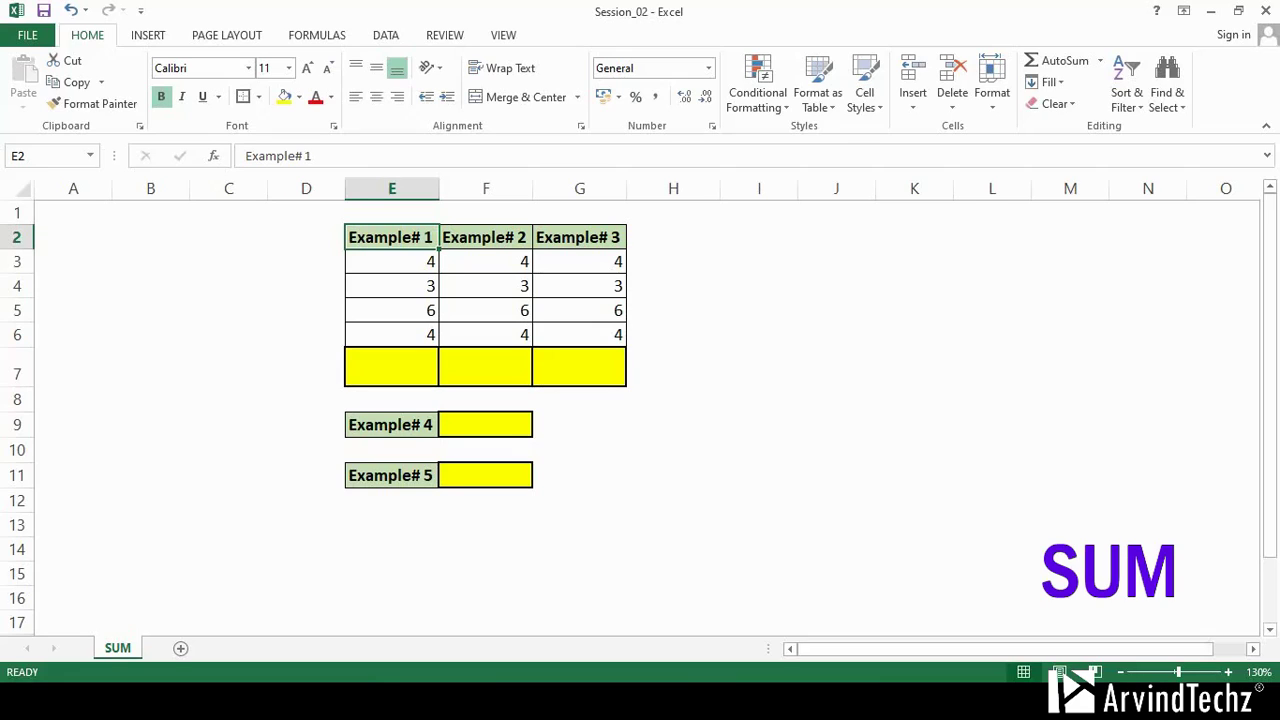
Enter a SUM formula in E7 that adds the range E3:E6
{"action": "left_click", "coordinate": [391, 367]}
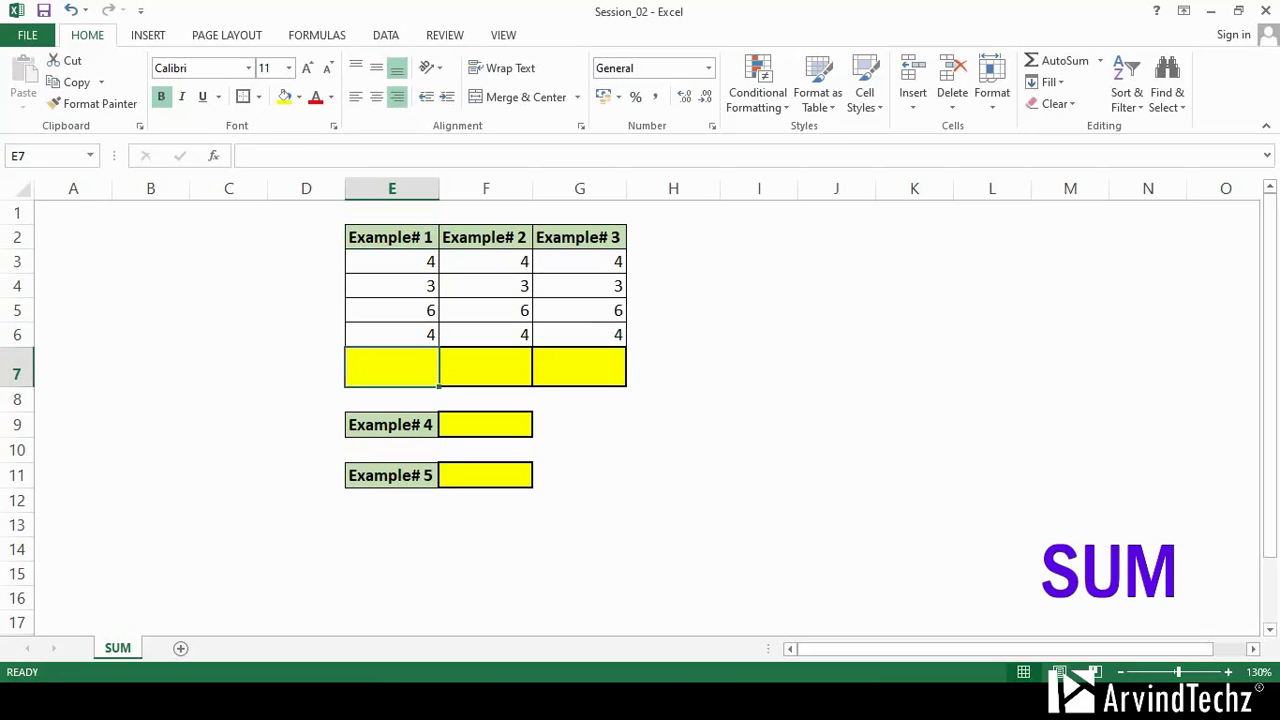
{"action": "type", "text": "="}
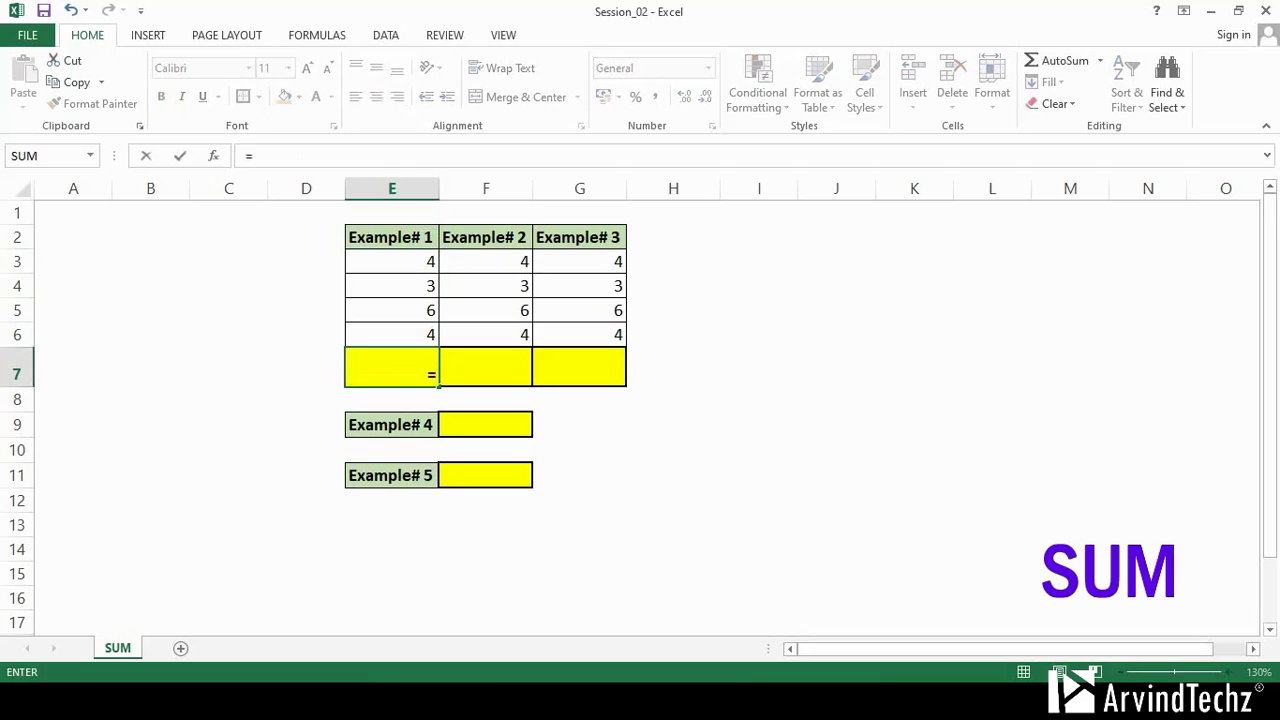
{"action": "type", "text": "sum"}
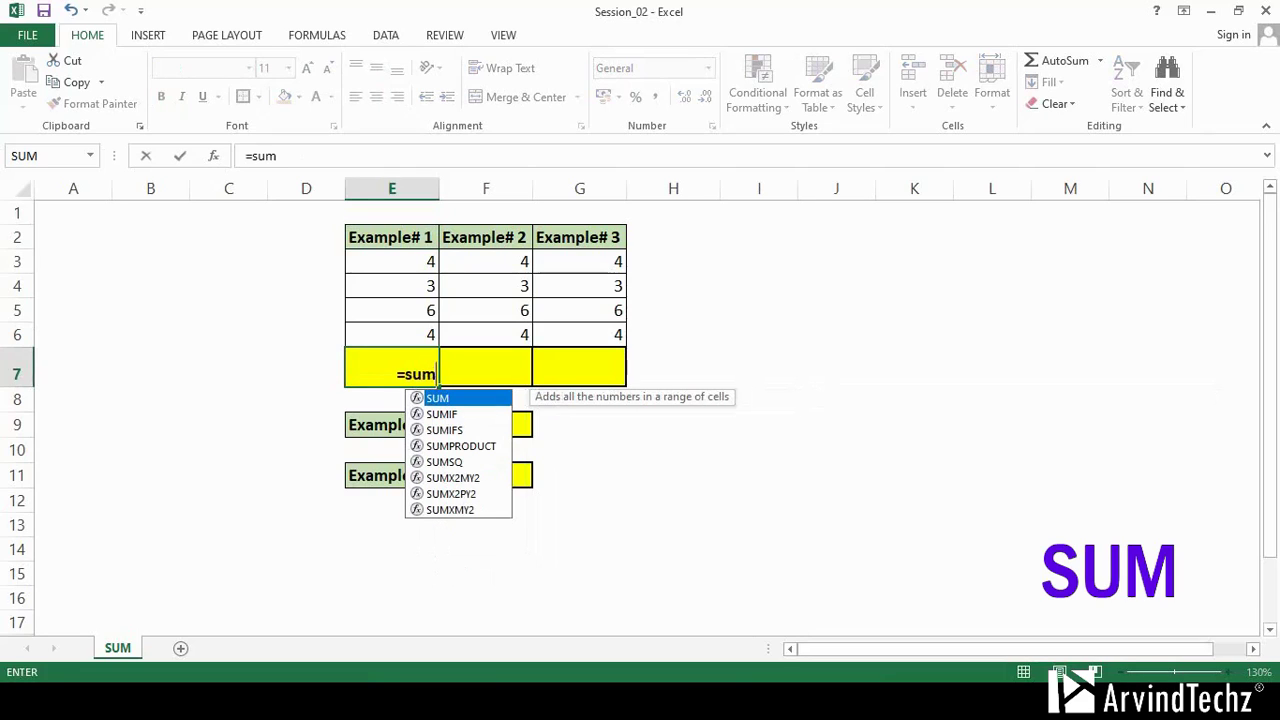
{"action": "key", "text": "Tab"}
{"action": "left_click_drag", "start_coordinate": [392, 261], "coordinate": [392, 334]}
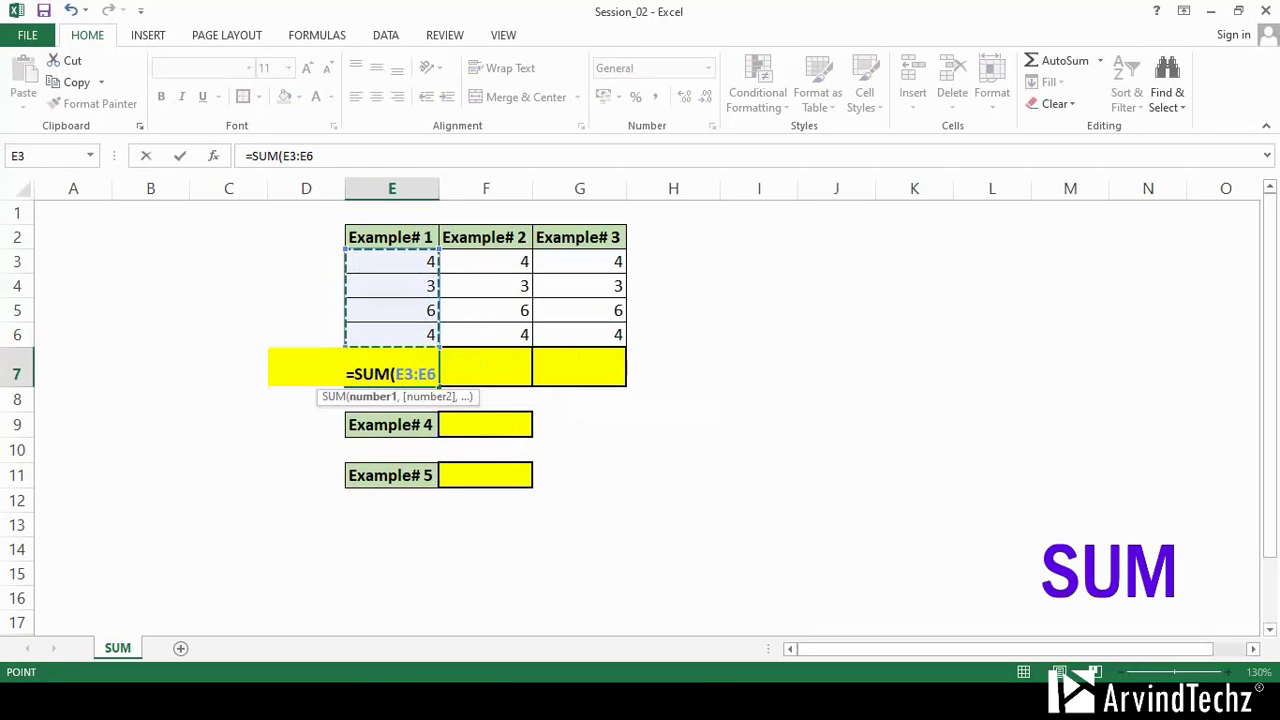
{"action": "key", "text": "Return"}
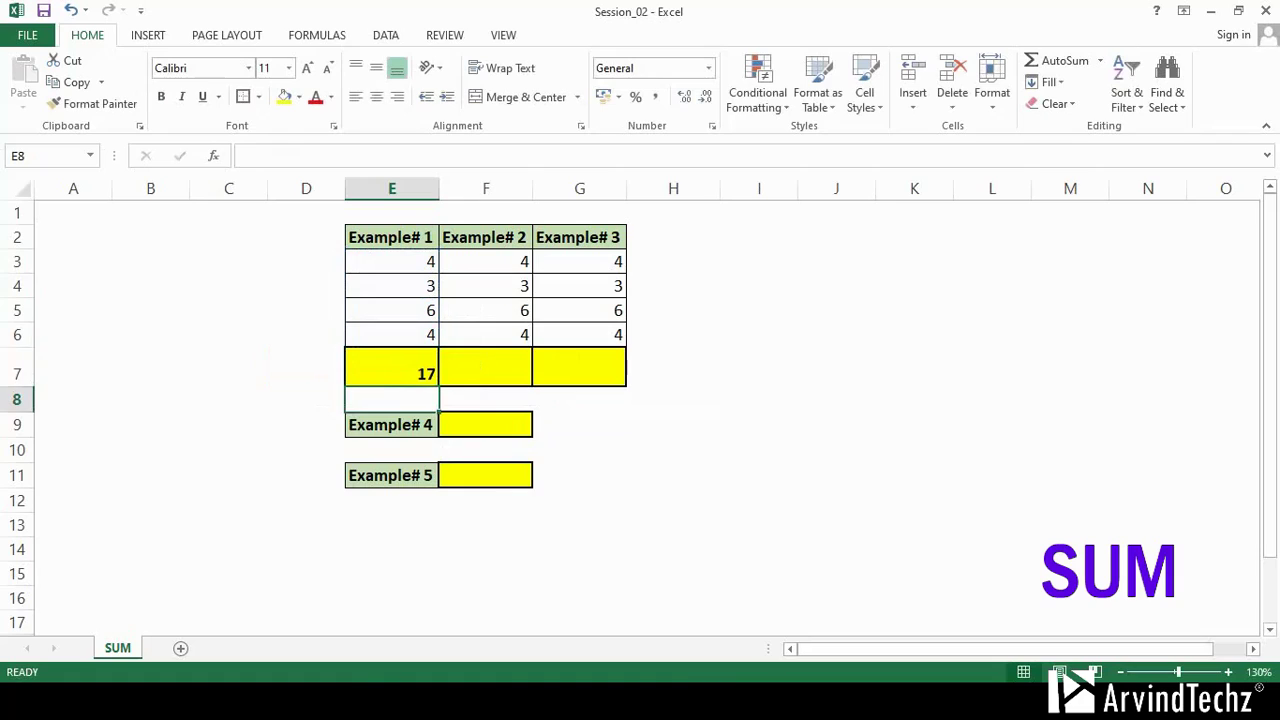
{"action": "left_click", "coordinate": [391, 366]}
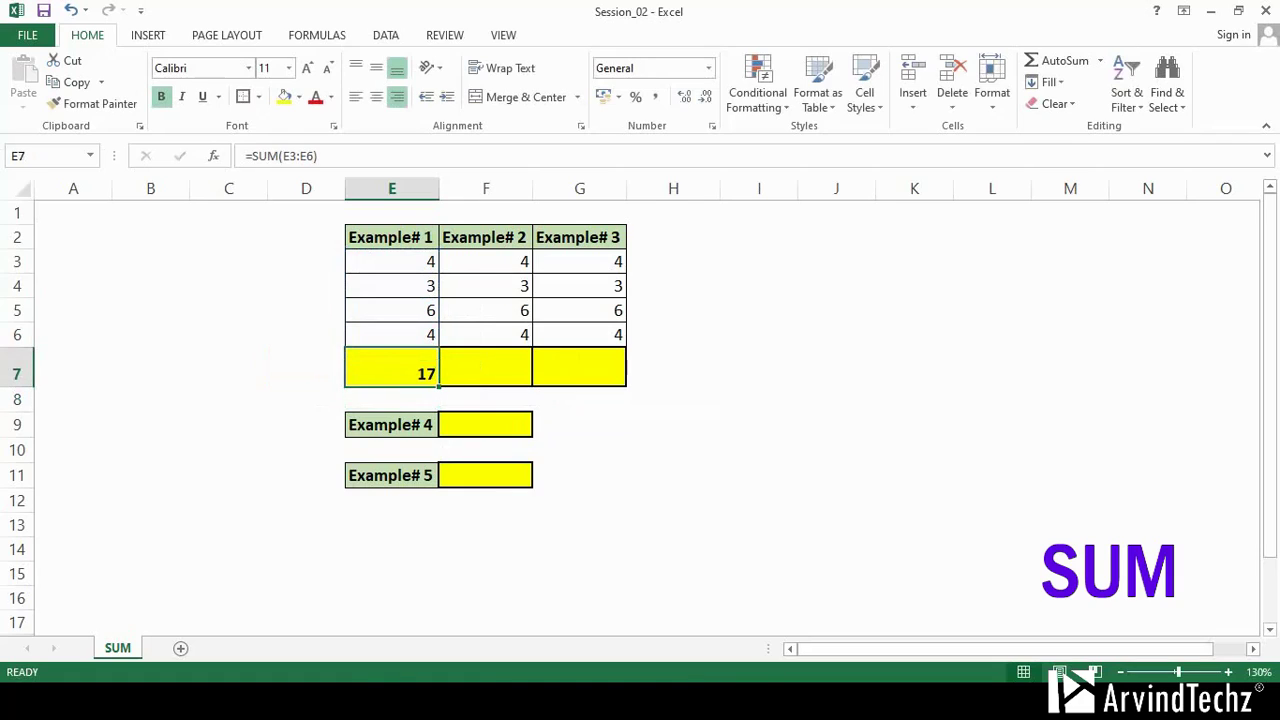
Total the Example# 2 column in F7 by adding the individual cells with plus signs: =F6+F5+F4+F3
{"action": "left_click", "coordinate": [485, 366]}
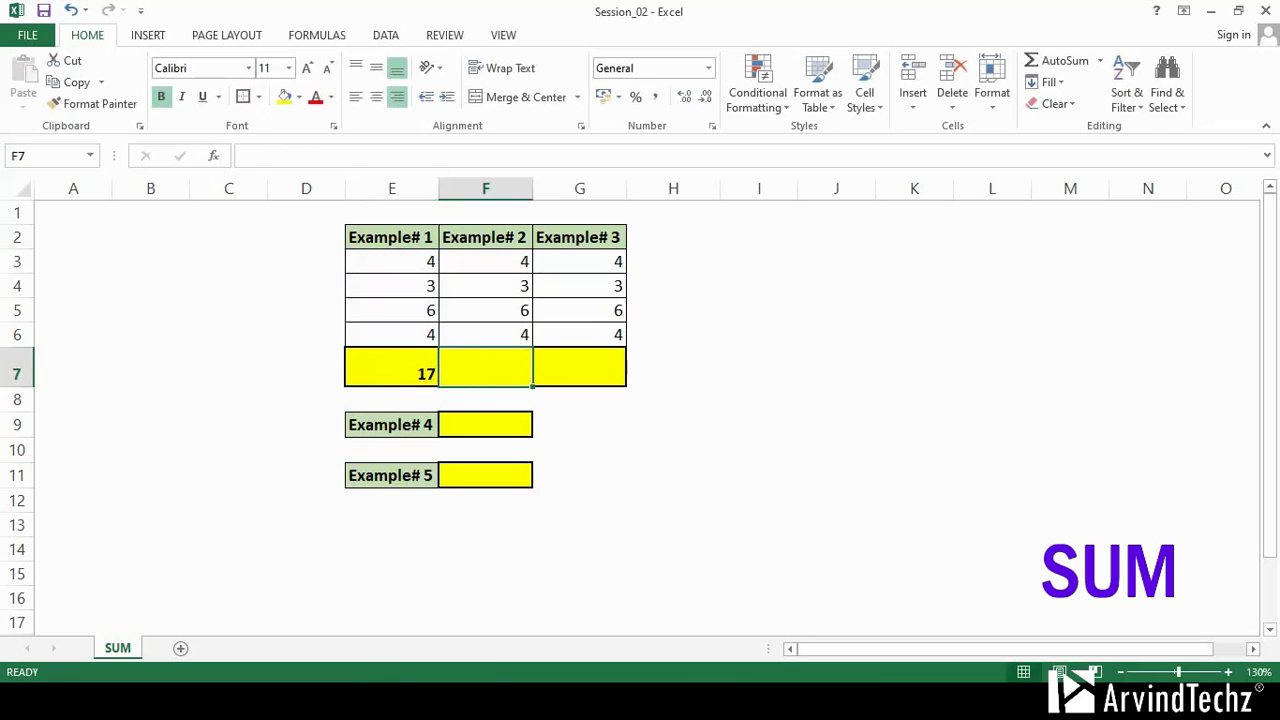
{"action": "type", "text": "="}
{"action": "key", "text": "Up"}
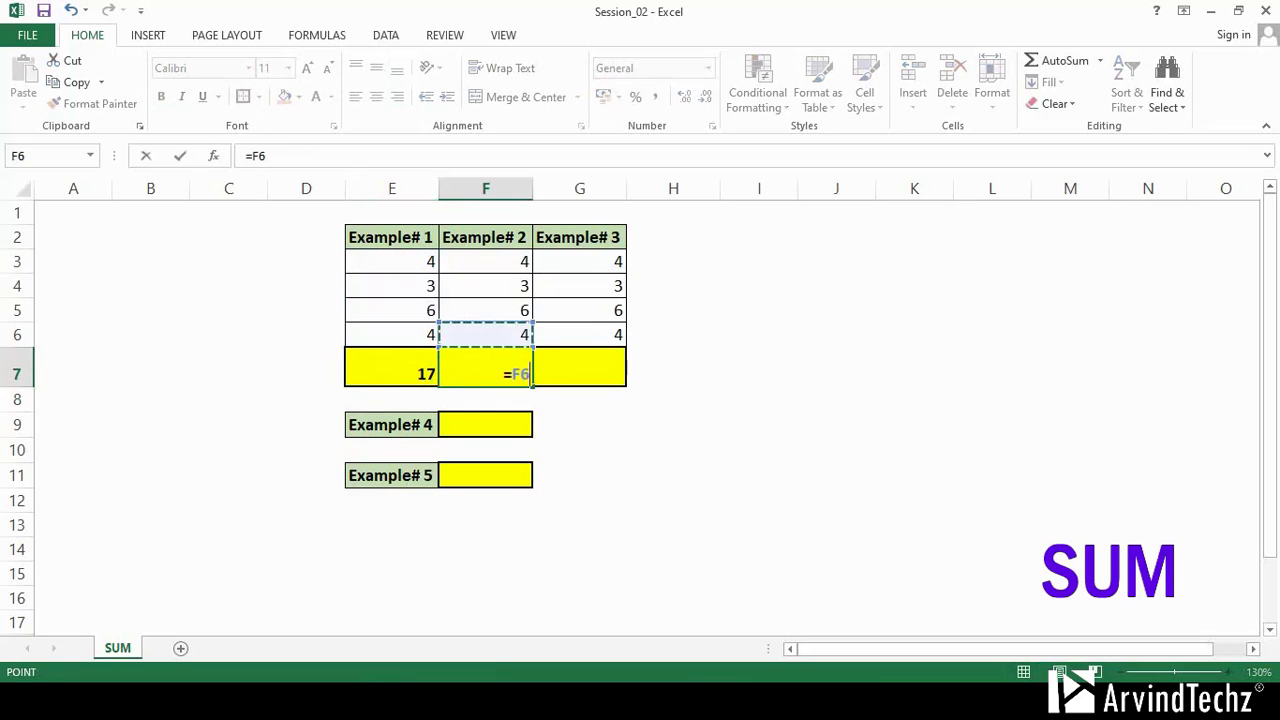
{"action": "type", "text": "+"}
{"action": "key", "text": "Up"}
{"action": "key", "text": "Up"}
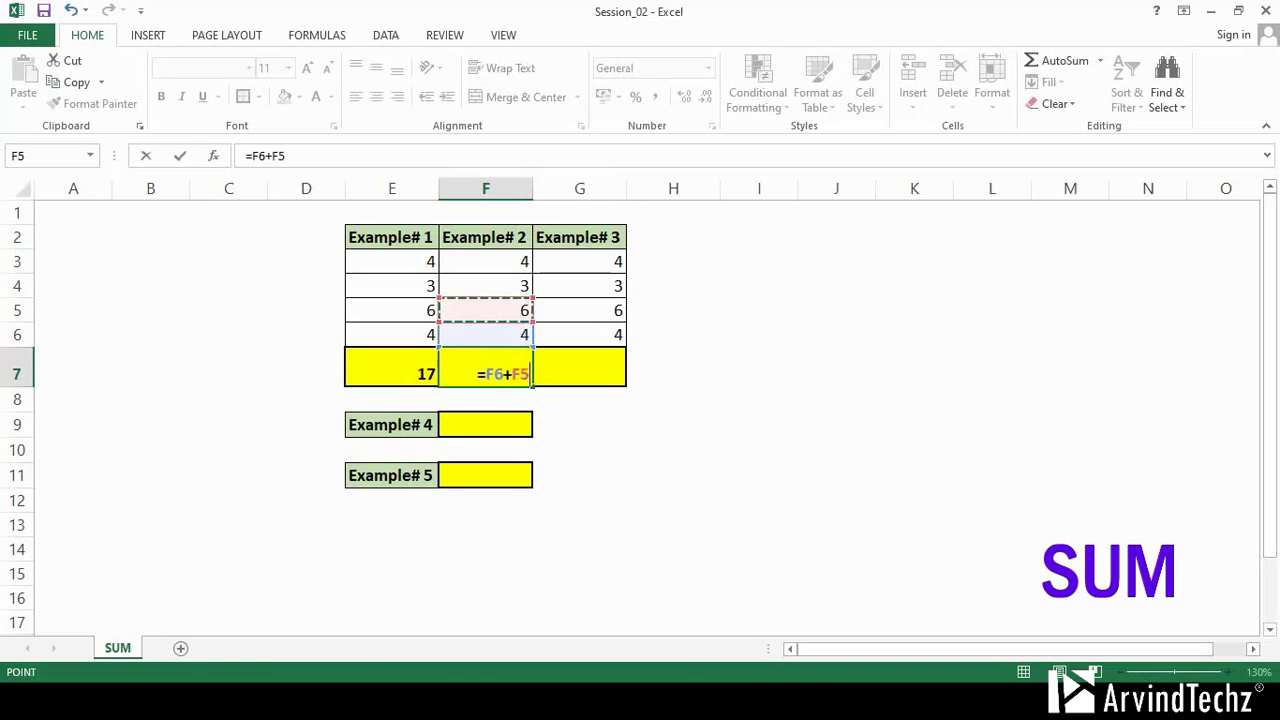
{"action": "type", "text": "+"}
{"action": "key", "text": "Up"}
{"action": "key", "text": "Up"}
{"action": "key", "text": "Up"}
{"action": "type", "text": "+"}
{"action": "key", "text": "Up"}
{"action": "key", "text": "Up"}
{"action": "key", "text": "Up"}
{"action": "key", "text": "Up"}
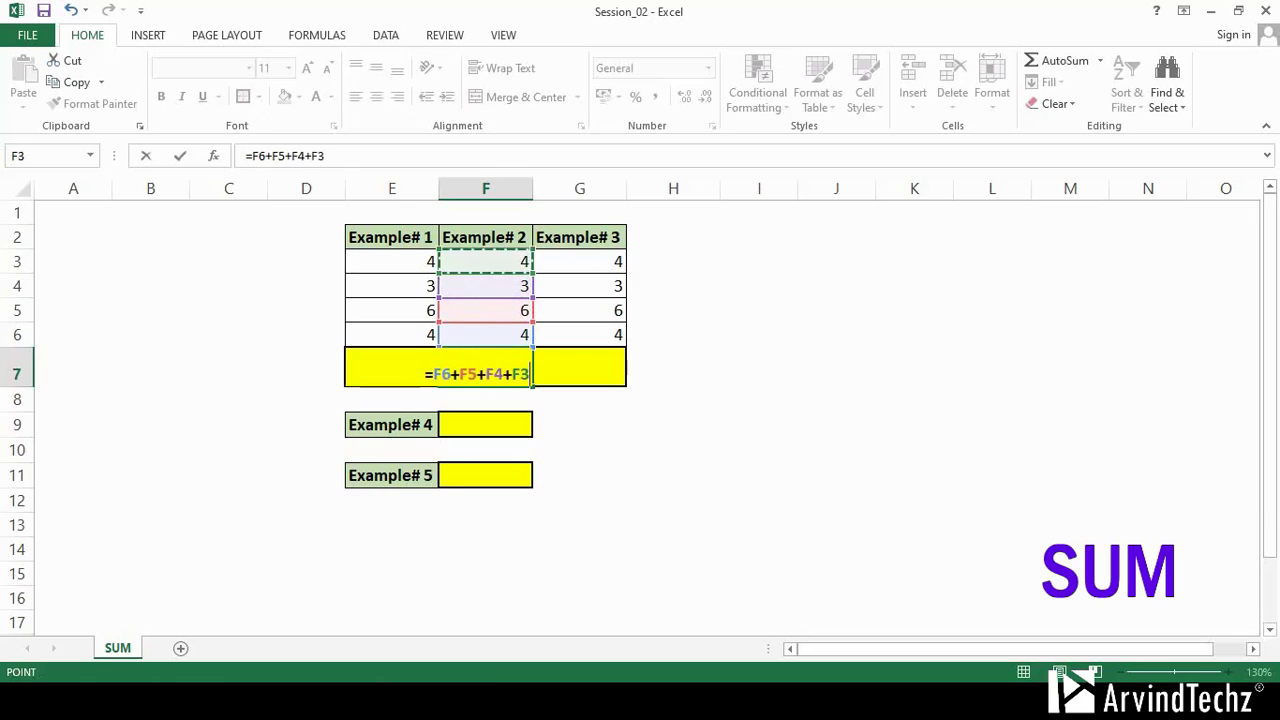
{"action": "key", "text": "Return"}
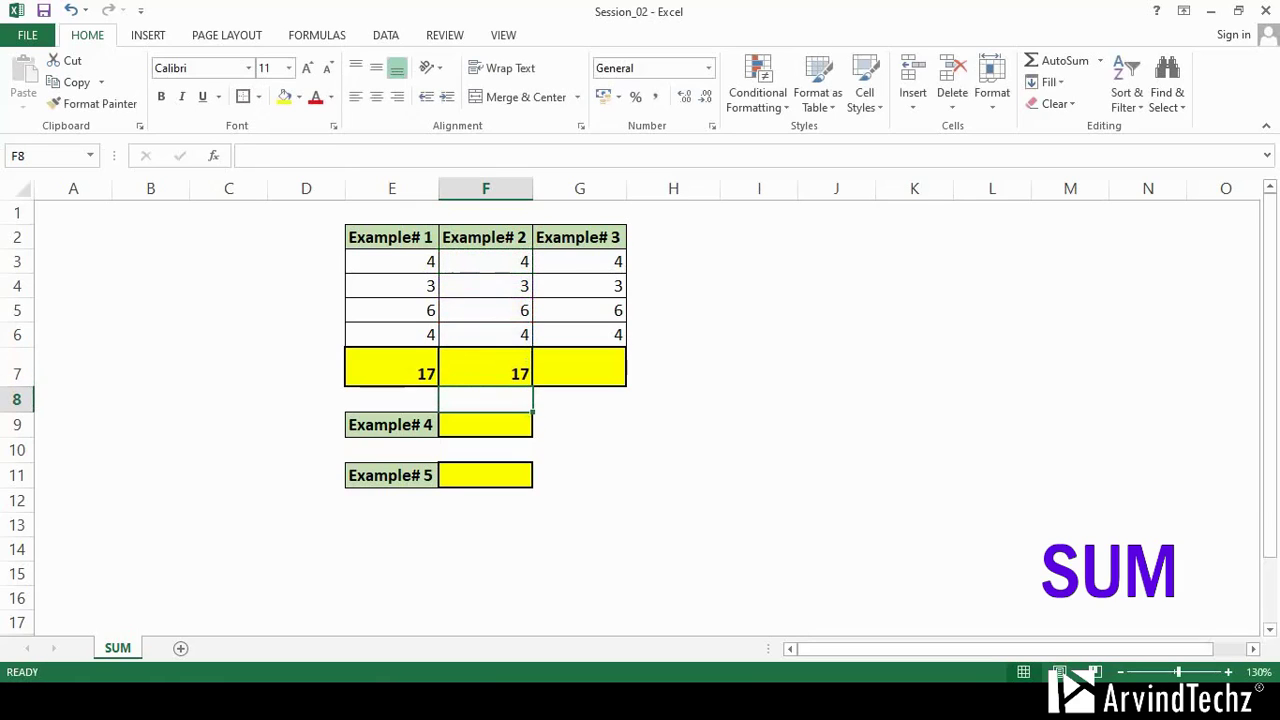
Total the Example# 3 values G3:G6 in G7 with AutoSum
{"action": "left_click", "coordinate": [579, 366]}
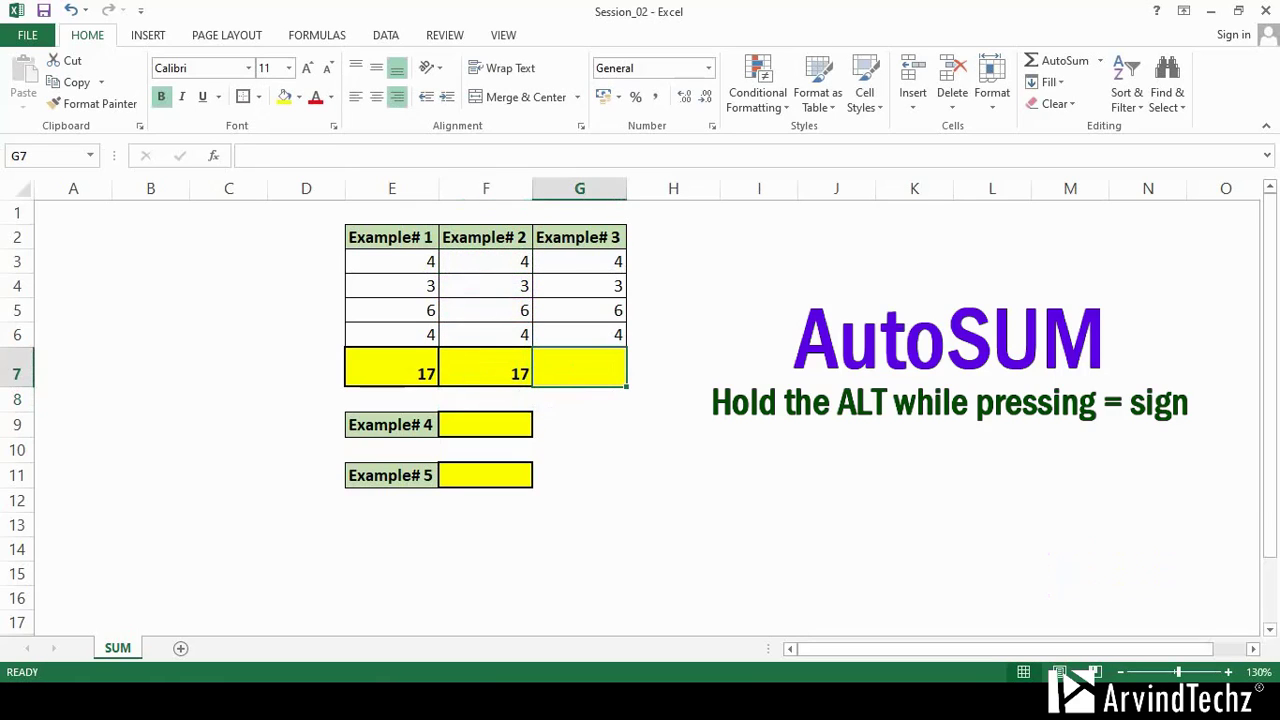
{"action": "key", "text": "alt+equal"}
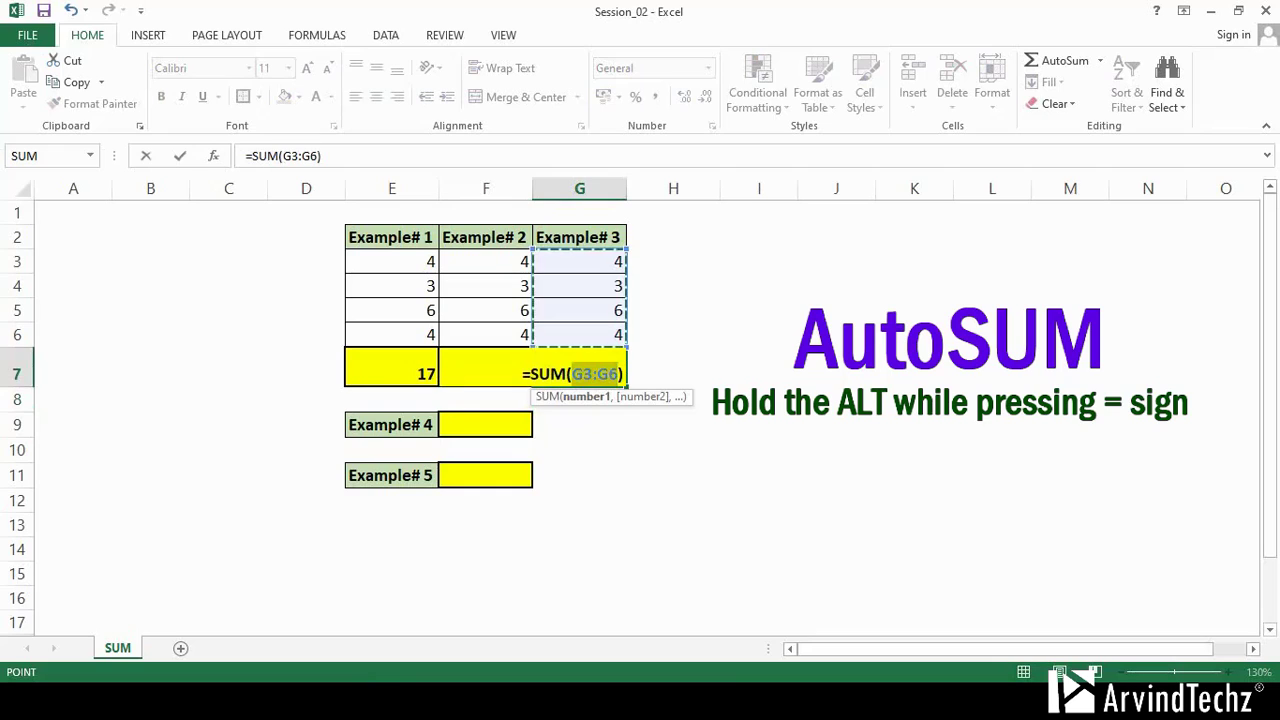
{"action": "key", "text": "Return"}
AutoSum the row E3:G3 in H3 and copy that formula down to H4:H6
{"action": "left_click", "coordinate": [673, 261]}
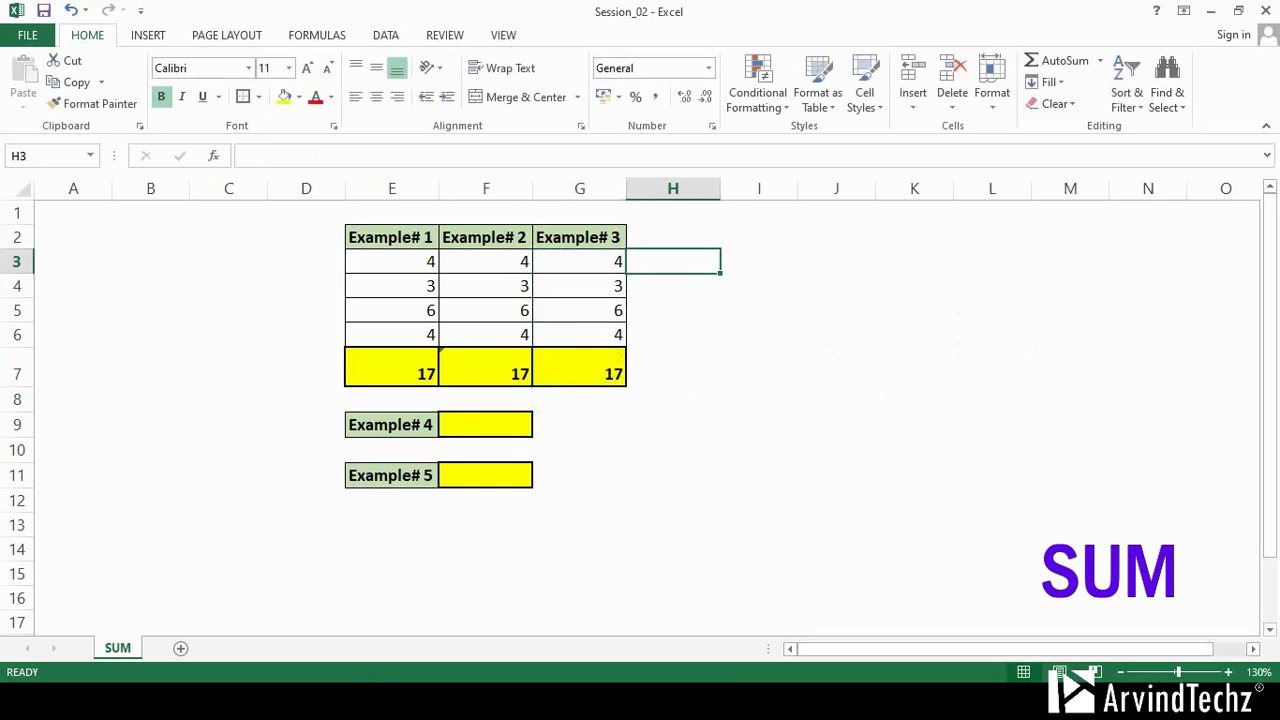
{"action": "key", "text": "alt+equal"}
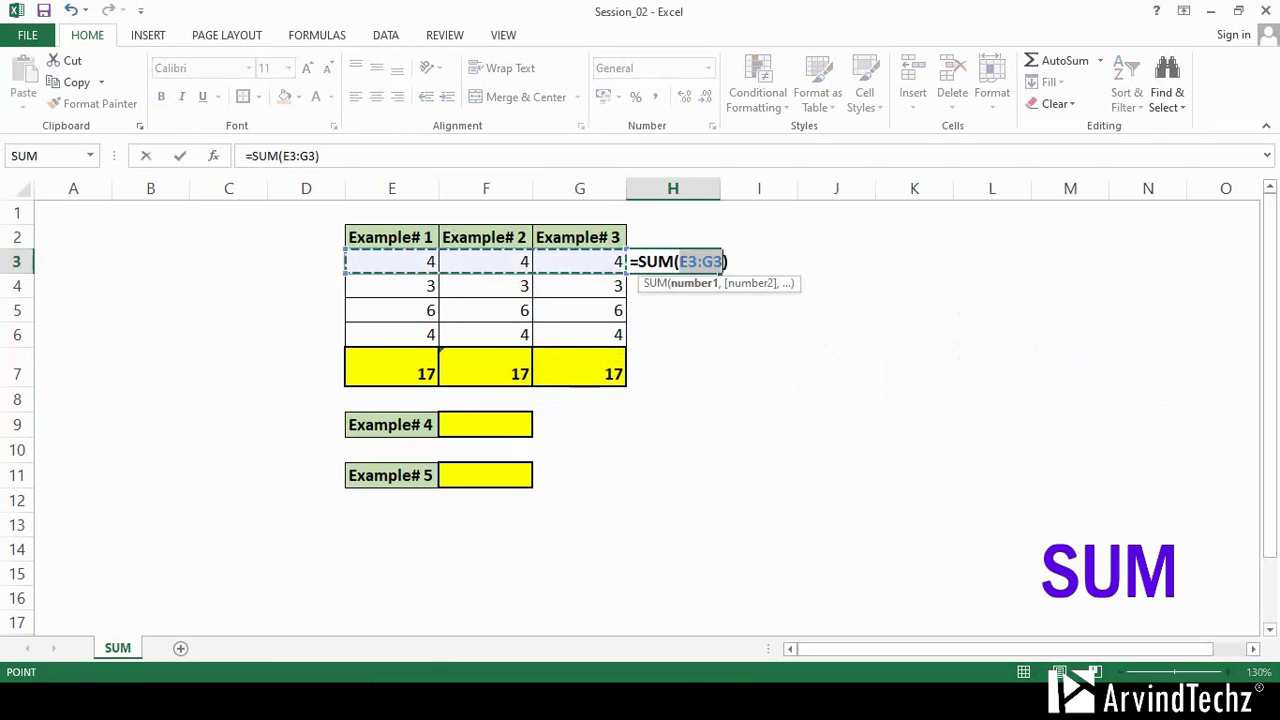
{"action": "key", "text": "Return"}
{"action": "left_click", "coordinate": [673, 261]}
{"action": "key", "text": "ctrl+c"}
{"action": "left_click_drag", "start_coordinate": [673, 286], "coordinate": [673, 334]}
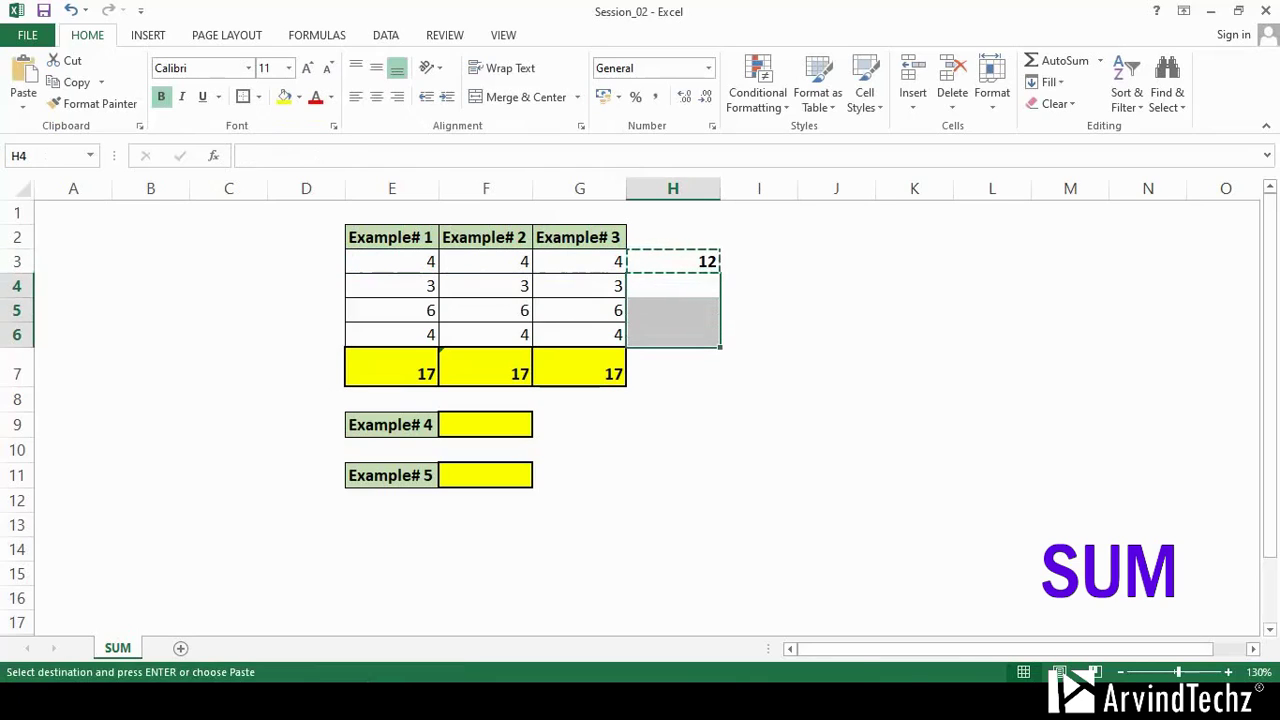
{"action": "key", "text": "ctrl+v"}
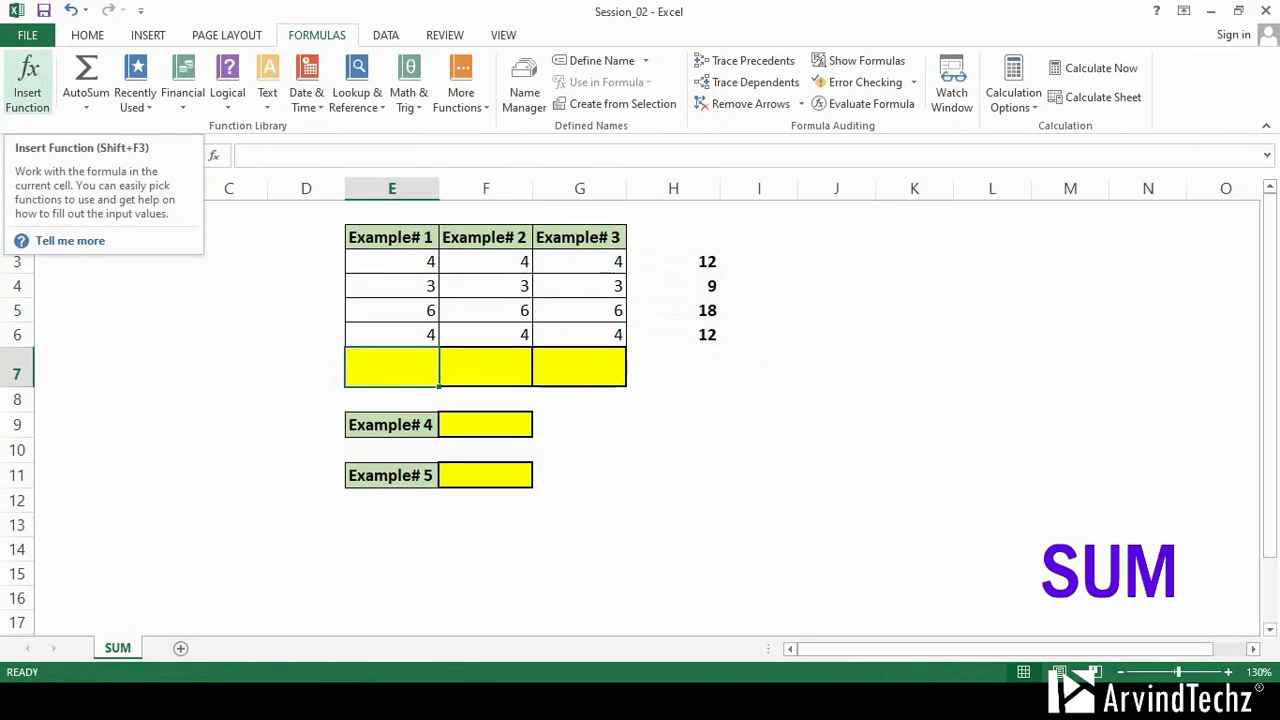
Insert the SUM function in E7 through the function wizard, with E3, E4, E5 and E6 as separate arguments
{"action": "left_click", "coordinate": [28, 82]}
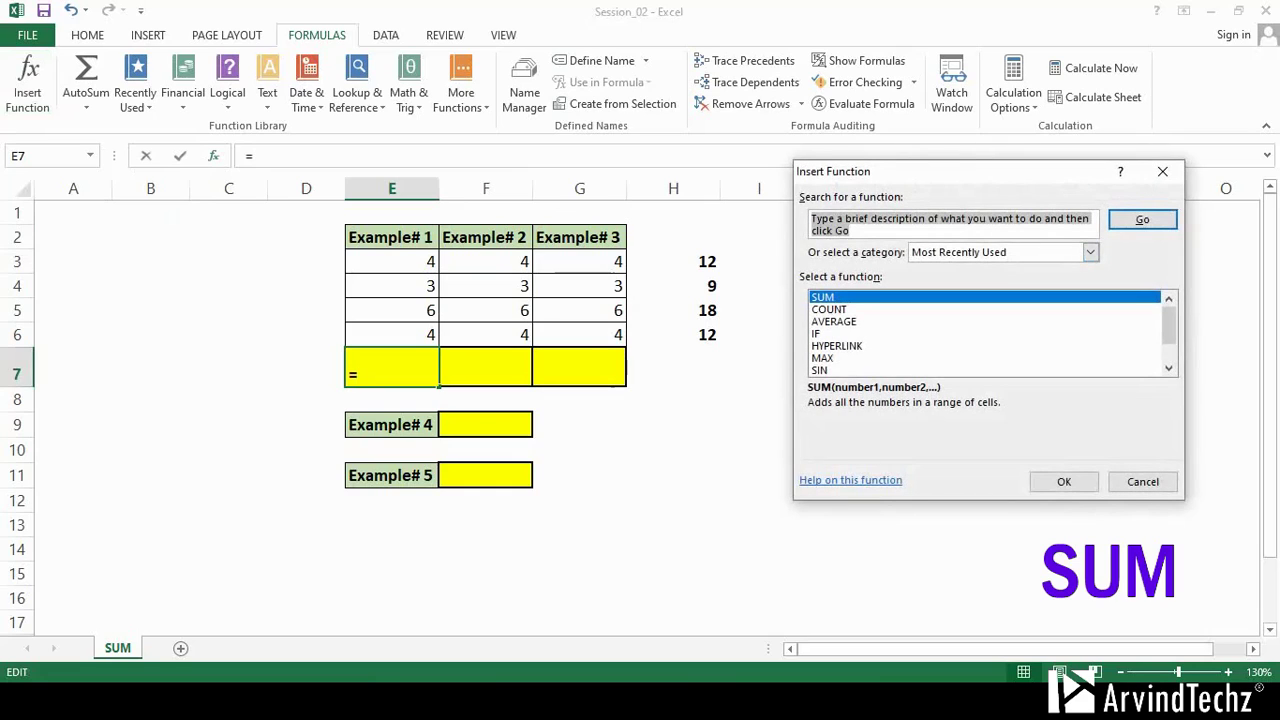
{"action": "left_click", "coordinate": [829, 309]}
{"action": "left_click", "coordinate": [823, 297]}
{"action": "left_click", "coordinate": [1064, 482]}
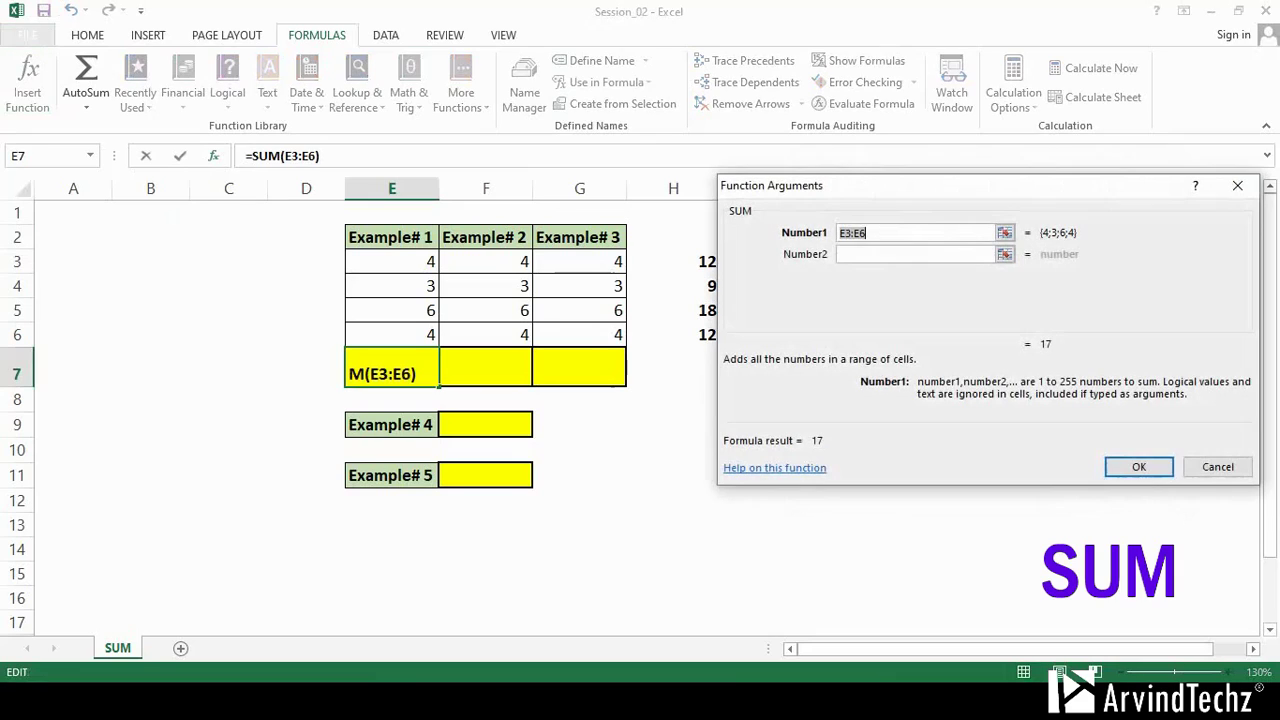
{"action": "left_click", "coordinate": [391, 261]}
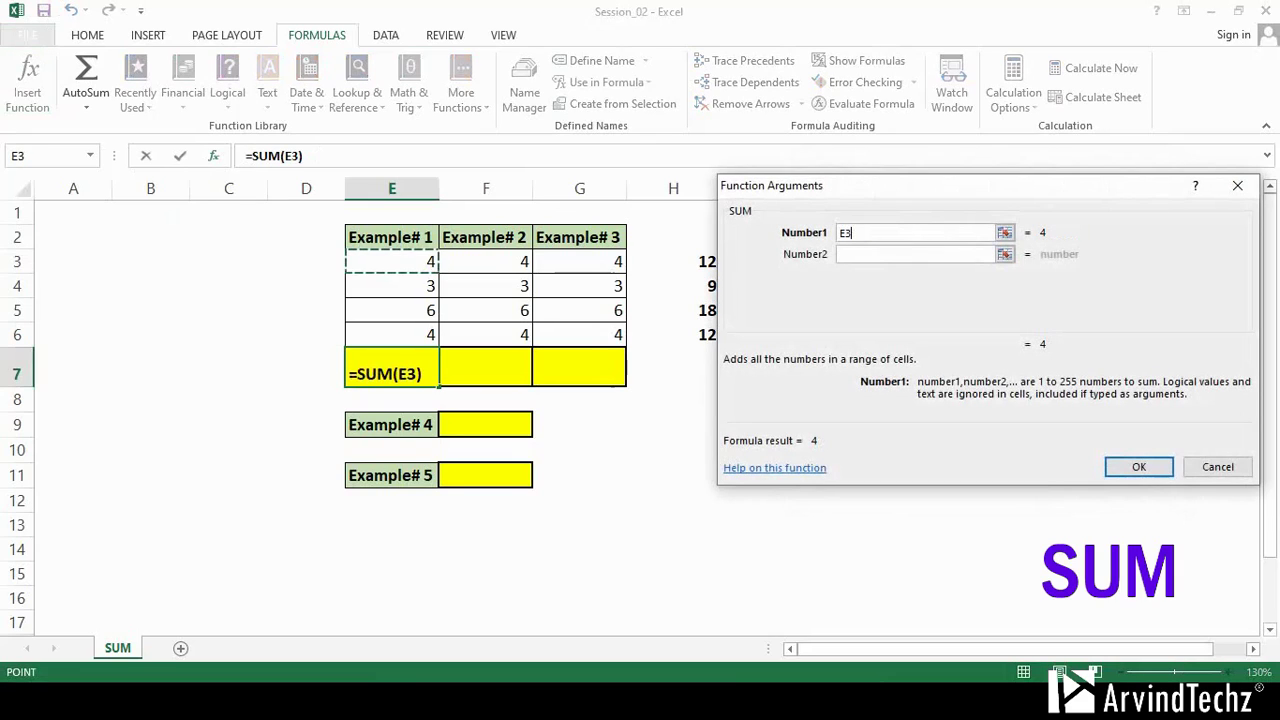
{"action": "left_click", "coordinate": [914, 254]}
{"action": "left_click", "coordinate": [391, 286]}
{"action": "left_click", "coordinate": [914, 276]}
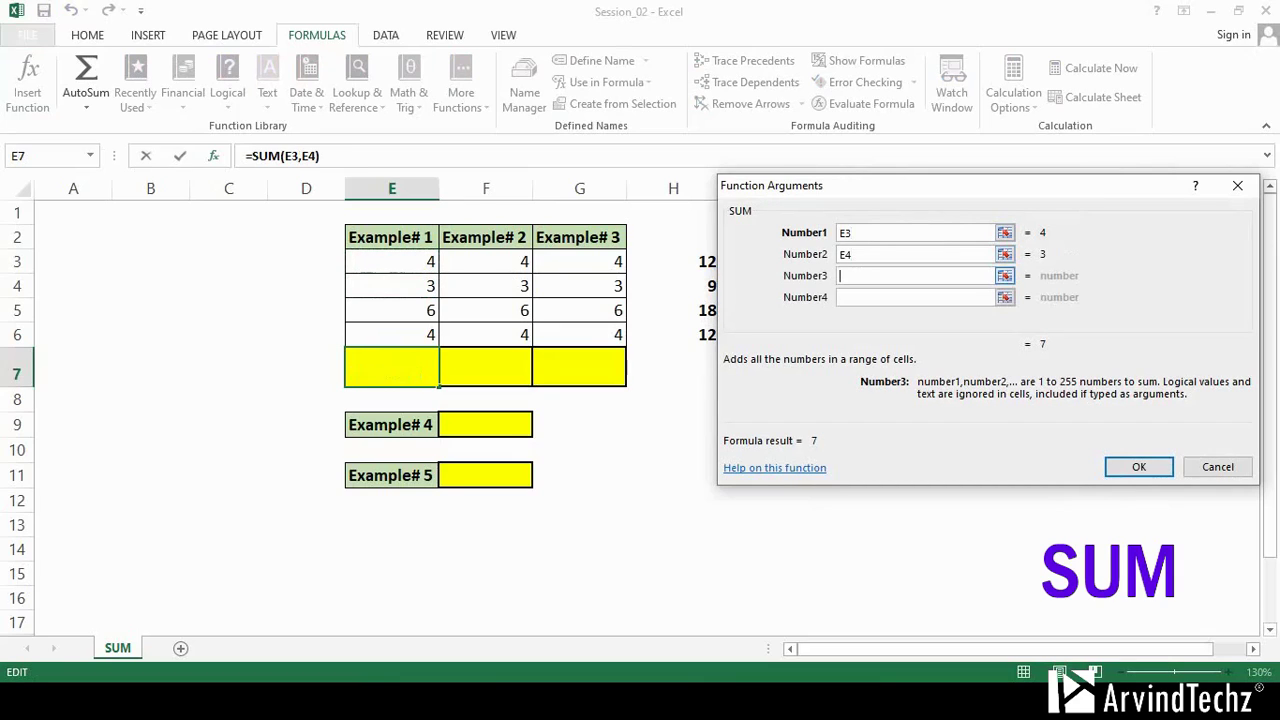
{"action": "left_click", "coordinate": [391, 310]}
{"action": "left_click", "coordinate": [914, 297]}
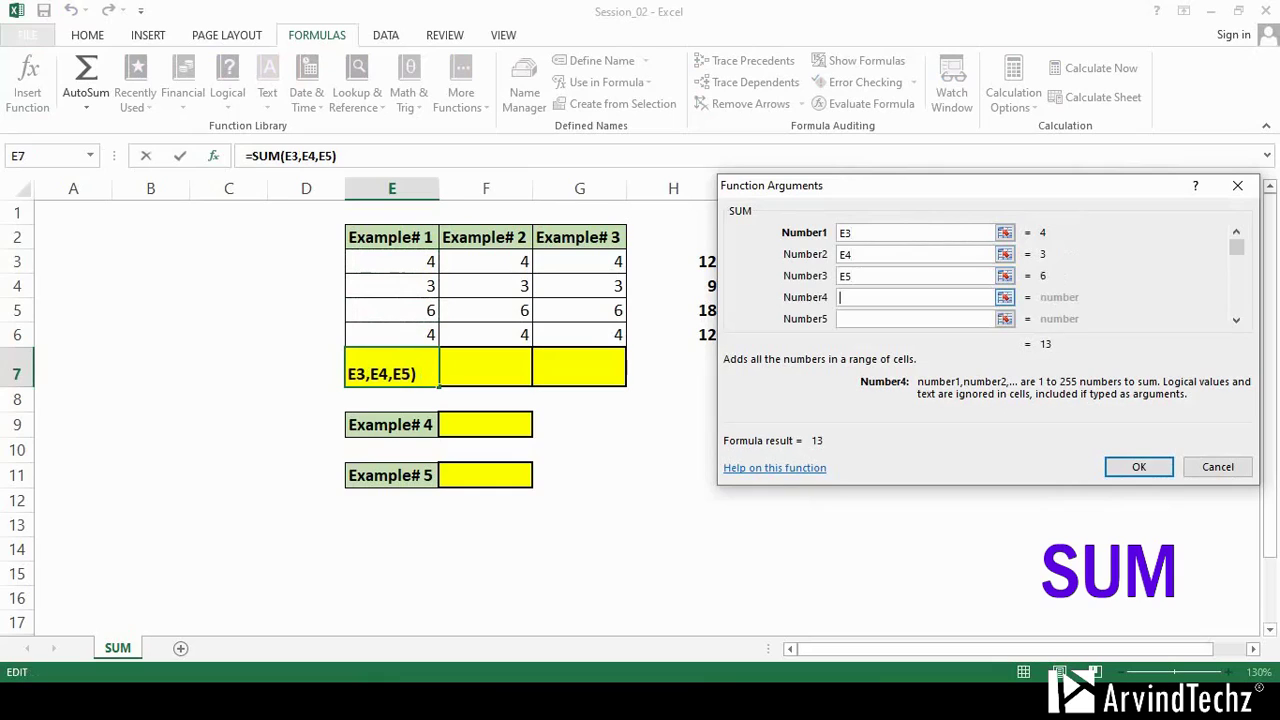
{"action": "left_click", "coordinate": [391, 334]}
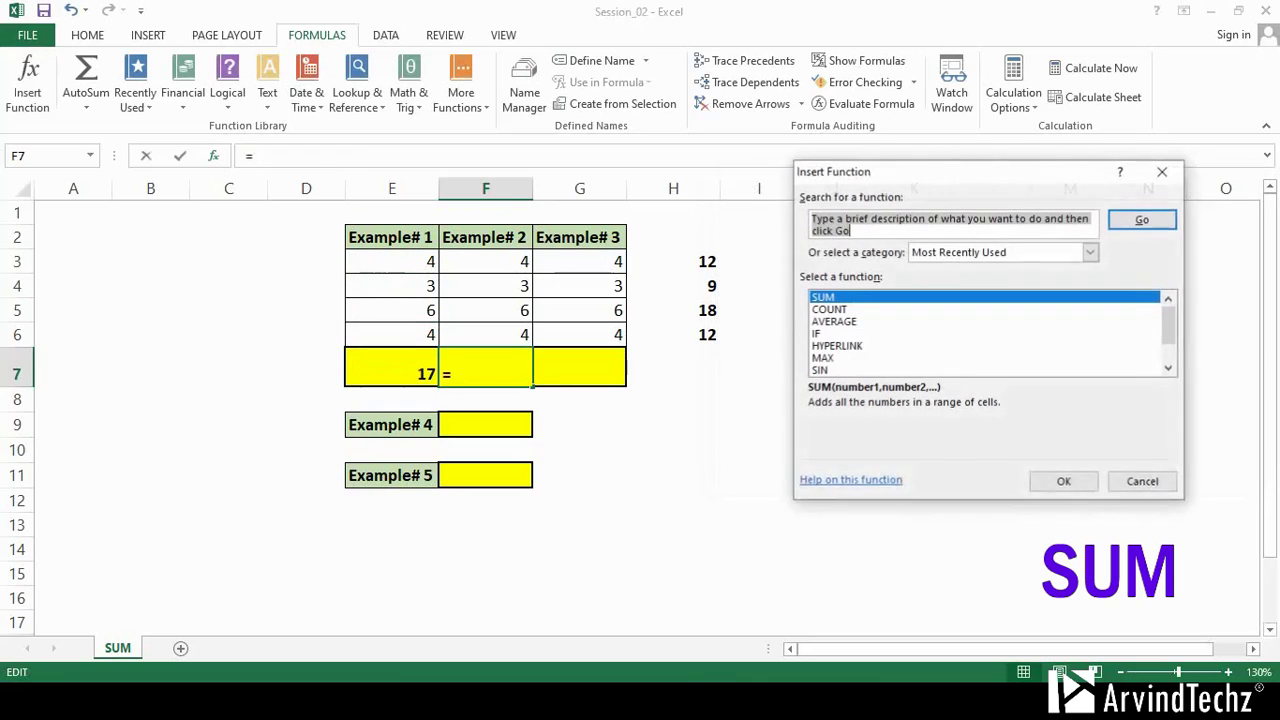
Insert the SUM function in F7 through the function wizard, with the range F3:F6 as its single argument
{"action": "left_click", "coordinate": [1063, 481]}
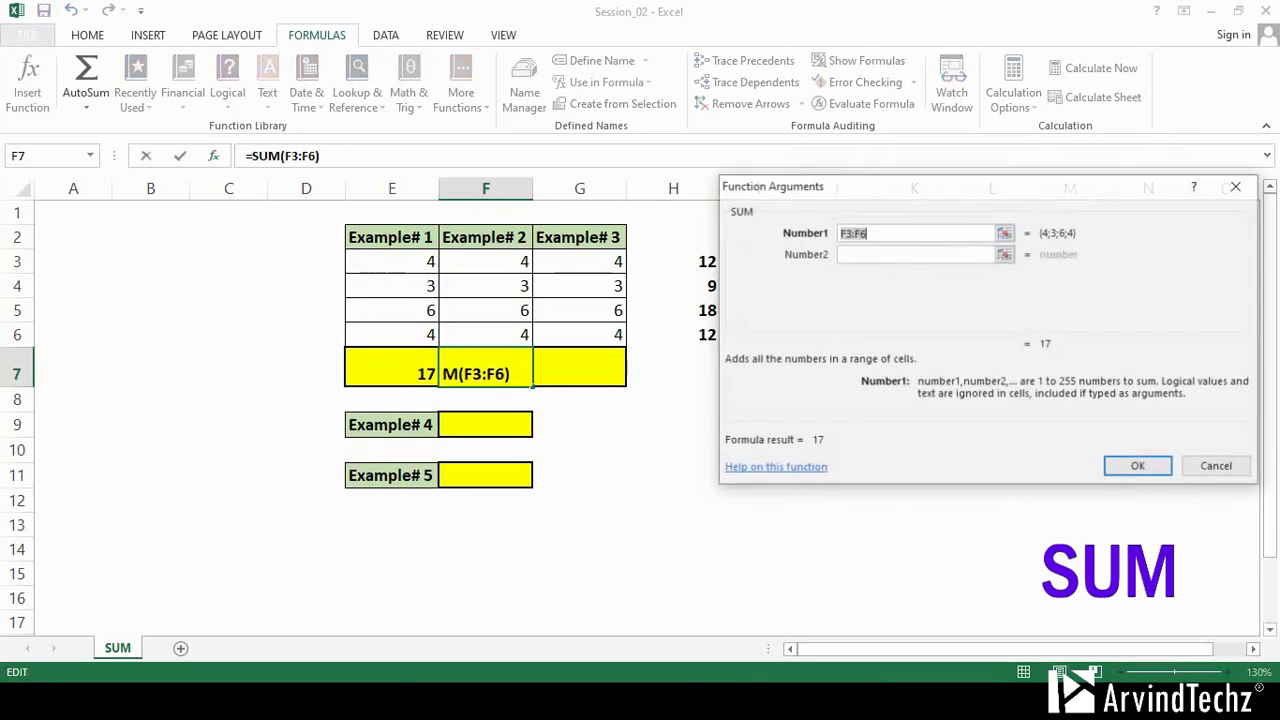
{"action": "left_click_drag", "start_coordinate": [485, 261], "coordinate": [485, 334]}
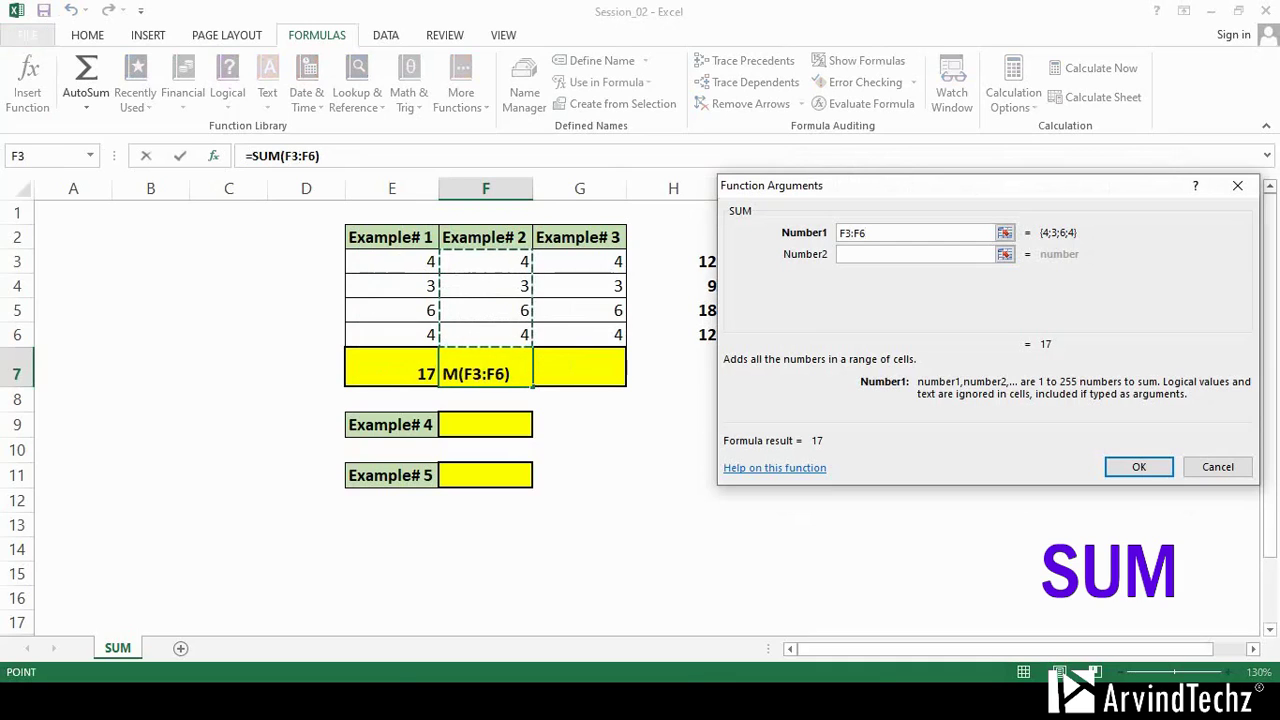
{"action": "left_click", "coordinate": [1138, 466]}
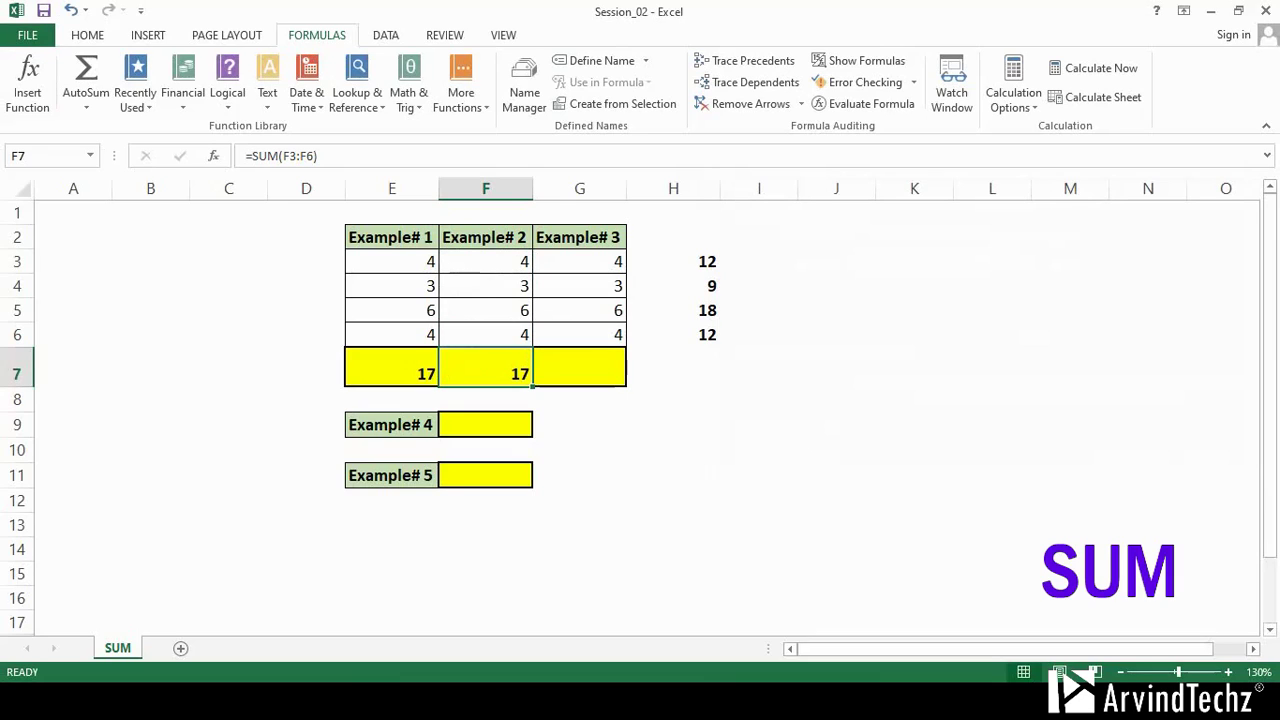
Enter a SUM formula in G7 that lists the cells separately: =SUM(G3,G4,G5,G6)
{"action": "left_click", "coordinate": [579, 367]}
{"action": "type", "text": "=SUM("}
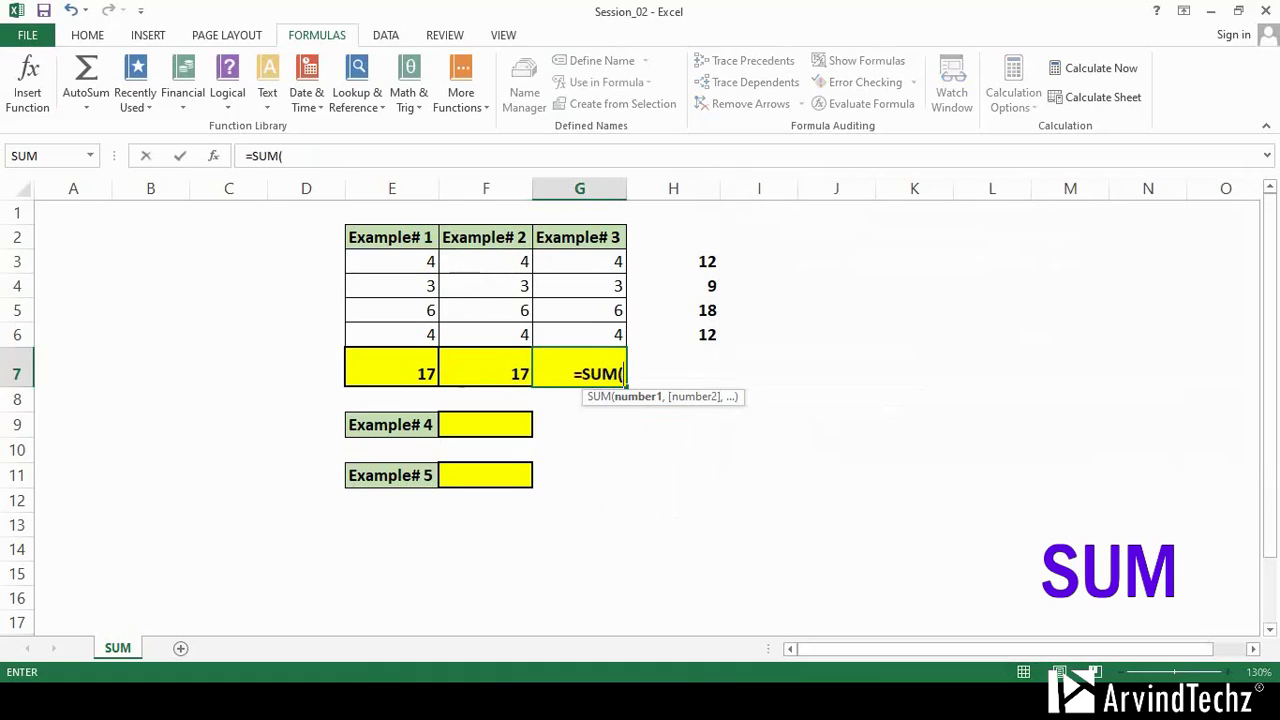
{"action": "left_click", "coordinate": [579, 261]}
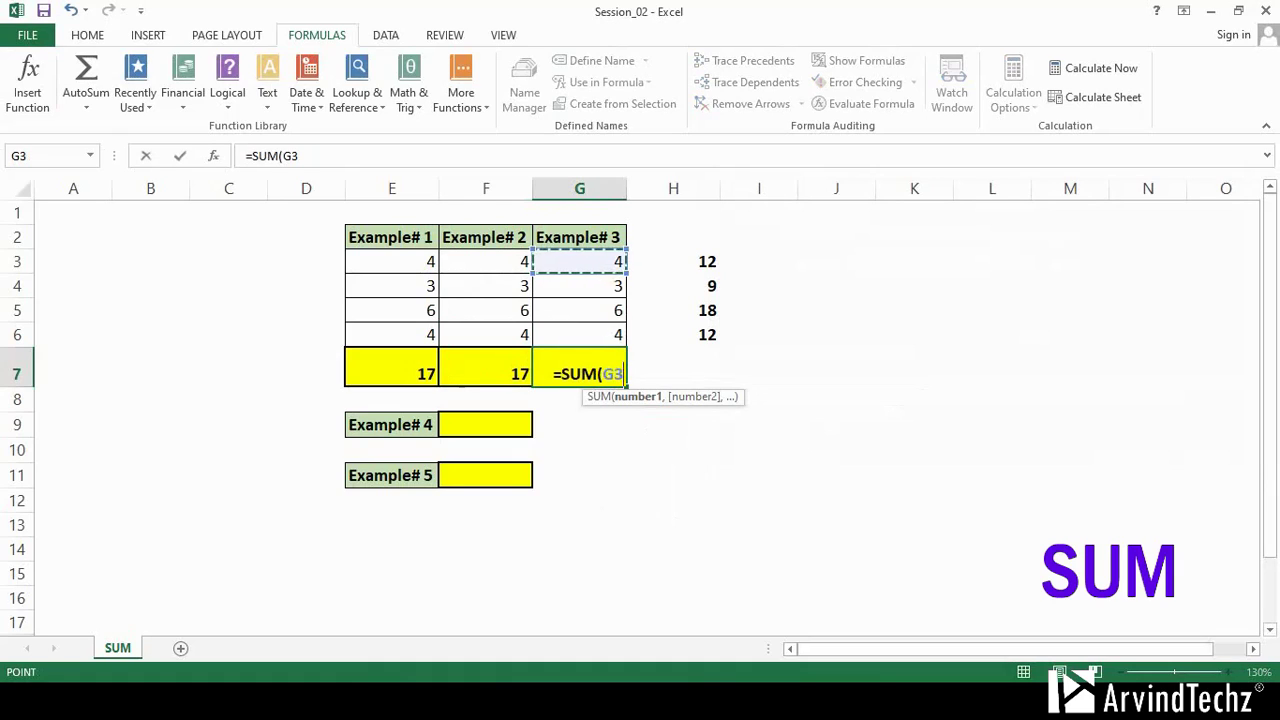
{"action": "type", "text": ","}
{"action": "left_click", "coordinate": [579, 286]}
{"action": "type", "text": ","}
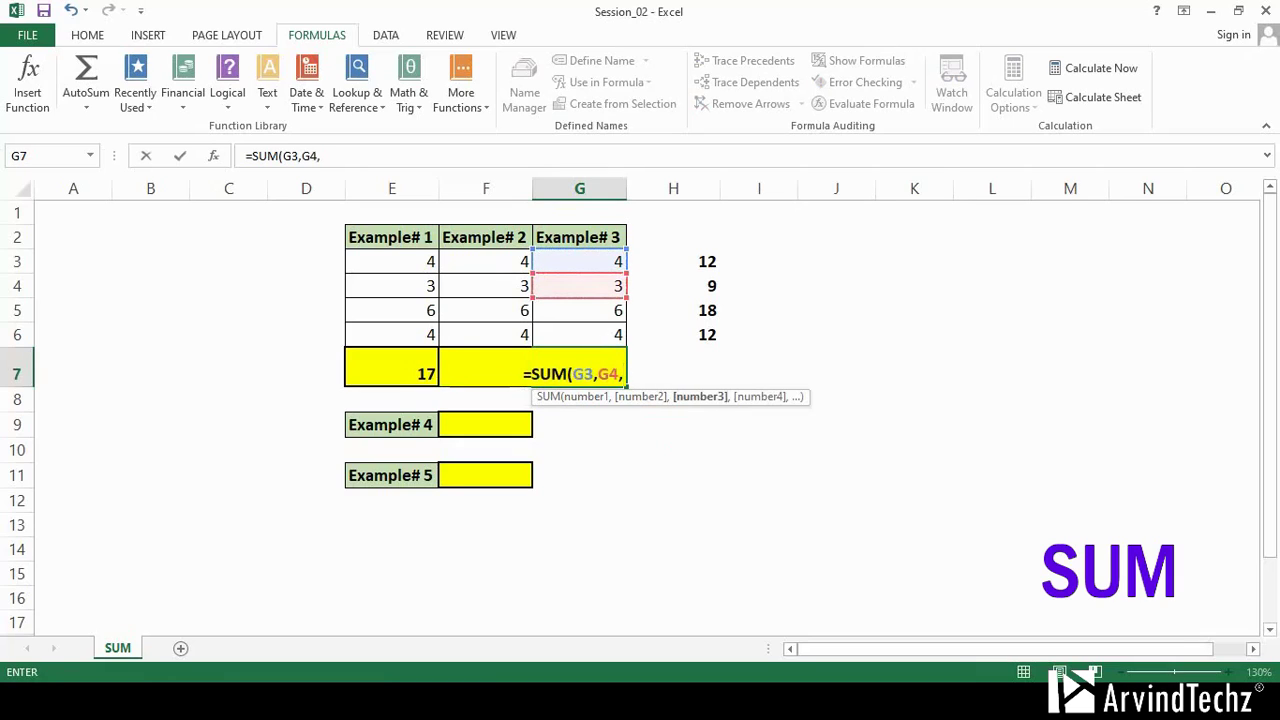
{"action": "left_click", "coordinate": [579, 310]}
{"action": "type", "text": ","}
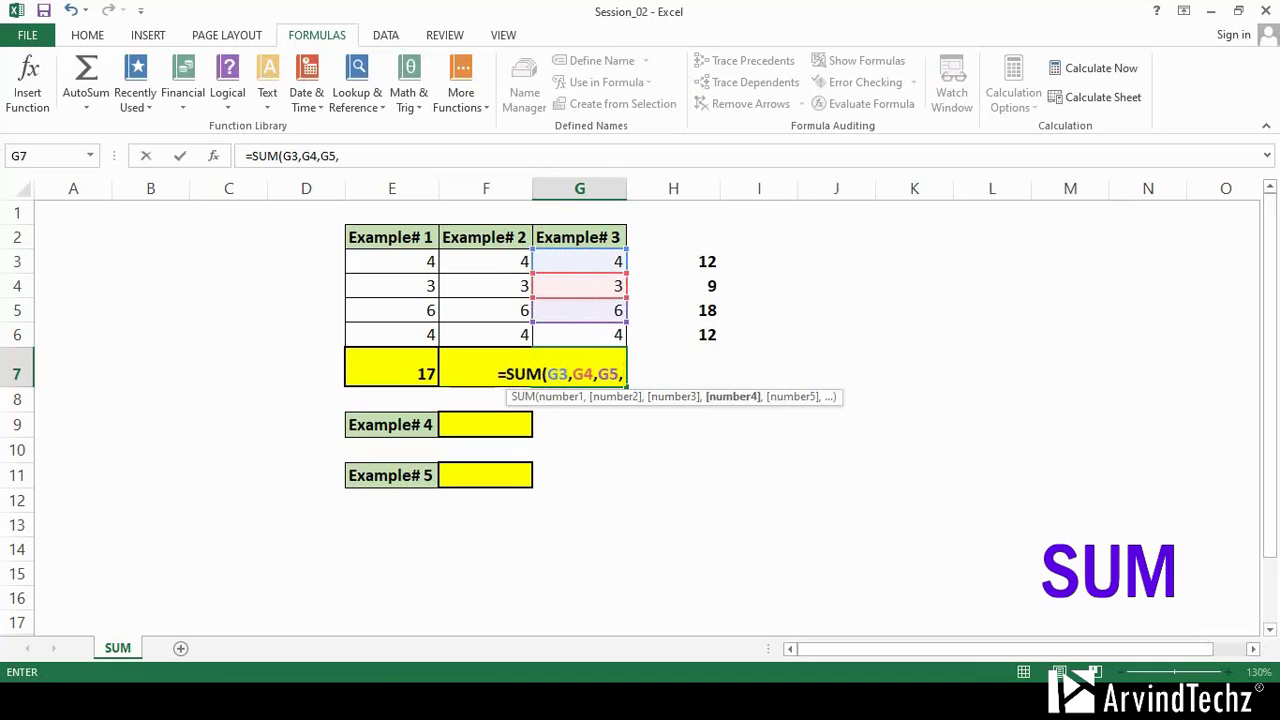
{"action": "left_click", "coordinate": [579, 334]}
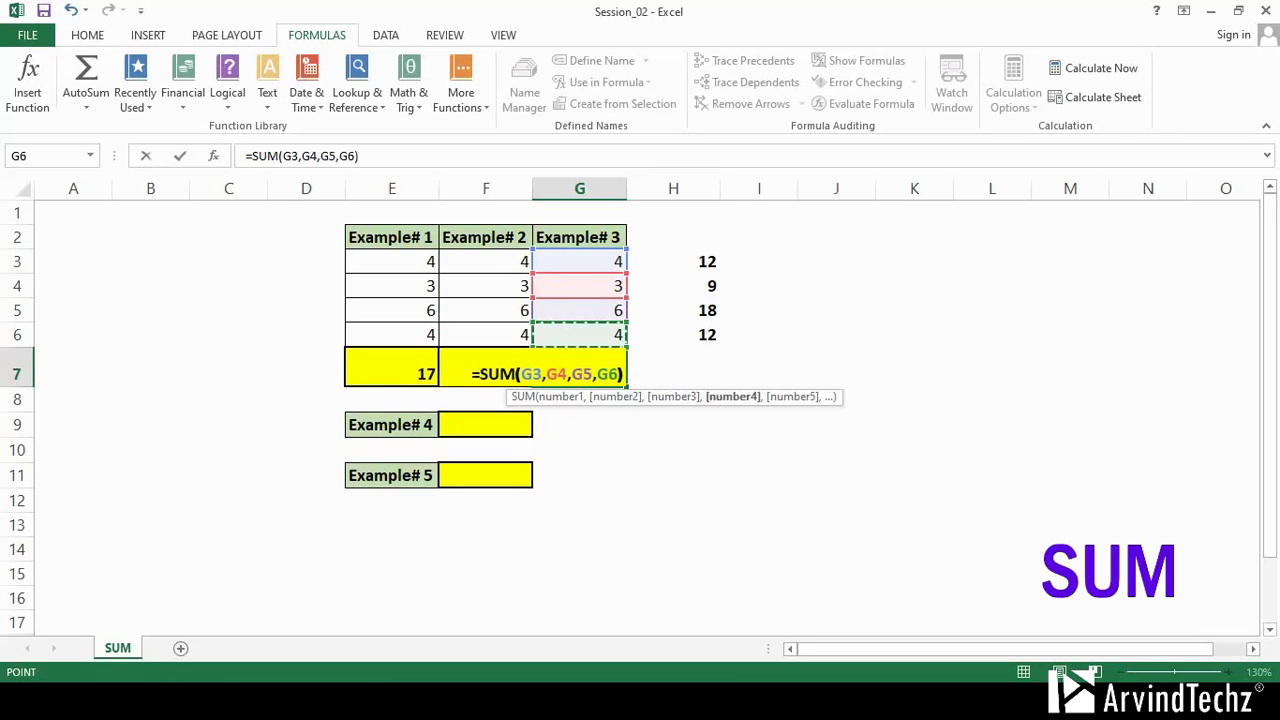
{"action": "key", "text": "Return"}
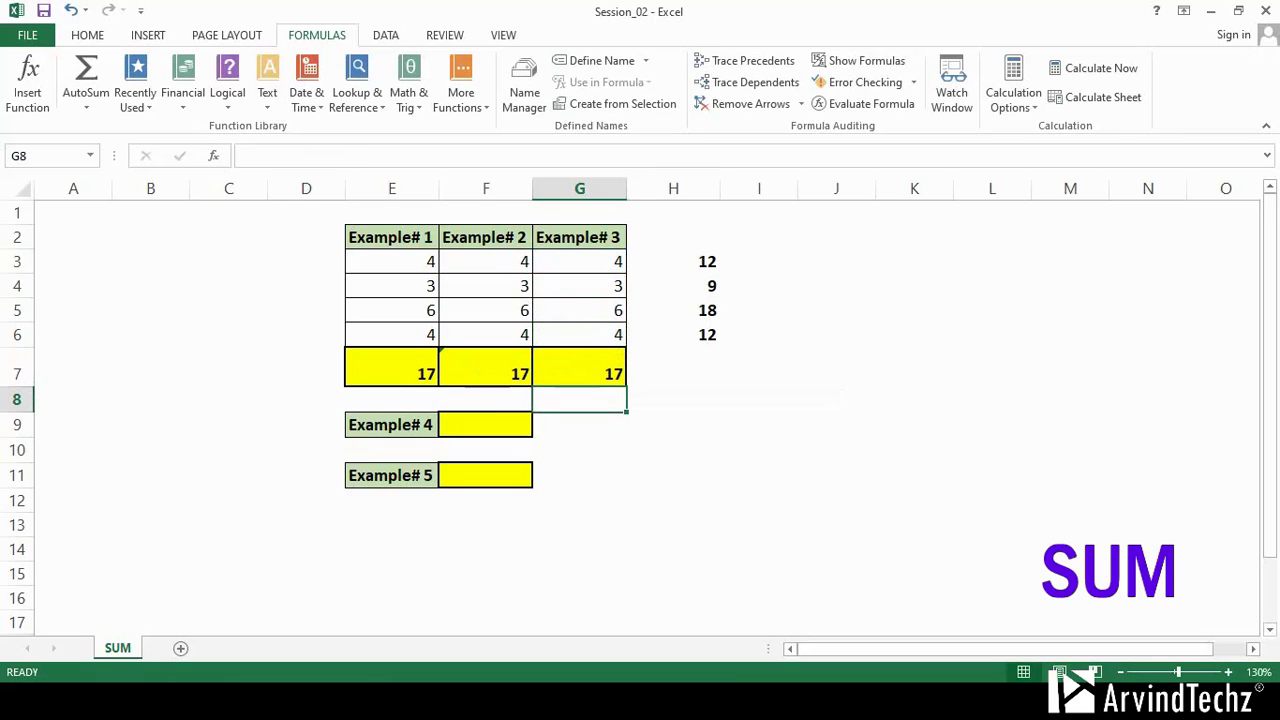
Add two numbers directly in the Example# 4 cell F9 with the formula =50+100
{"action": "left_click", "coordinate": [485, 424]}
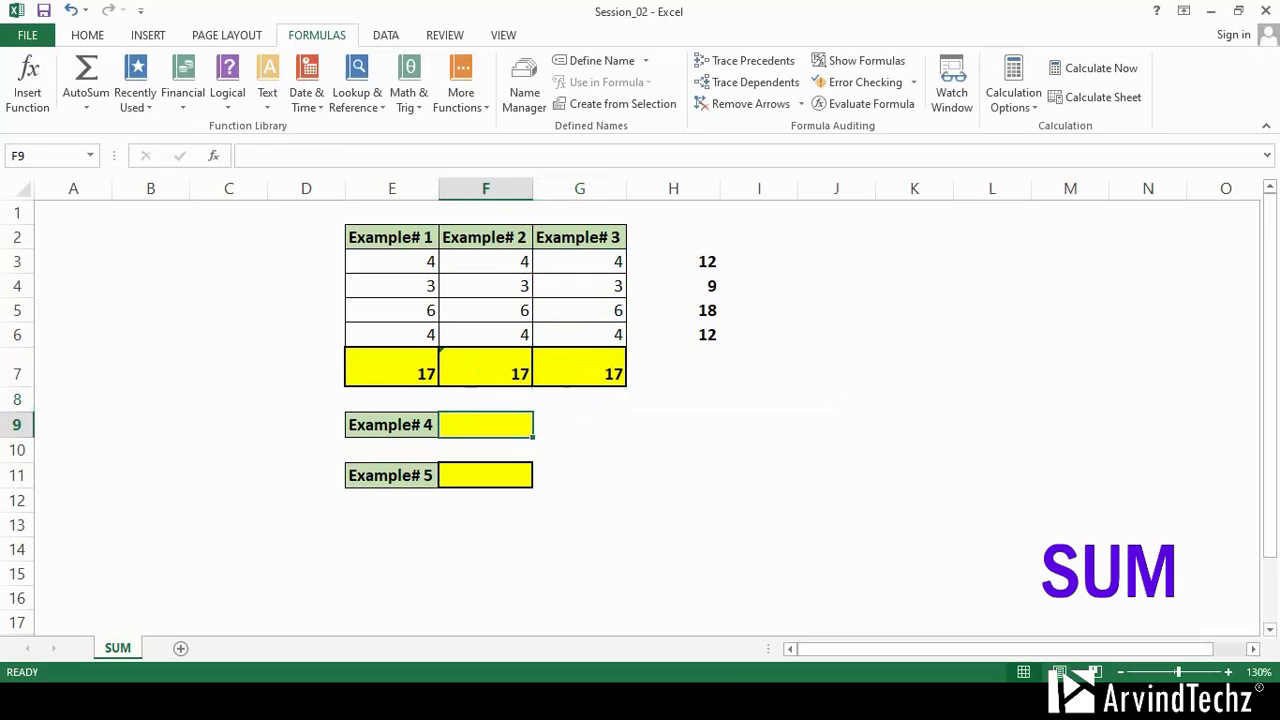
{"action": "type", "text": "="}
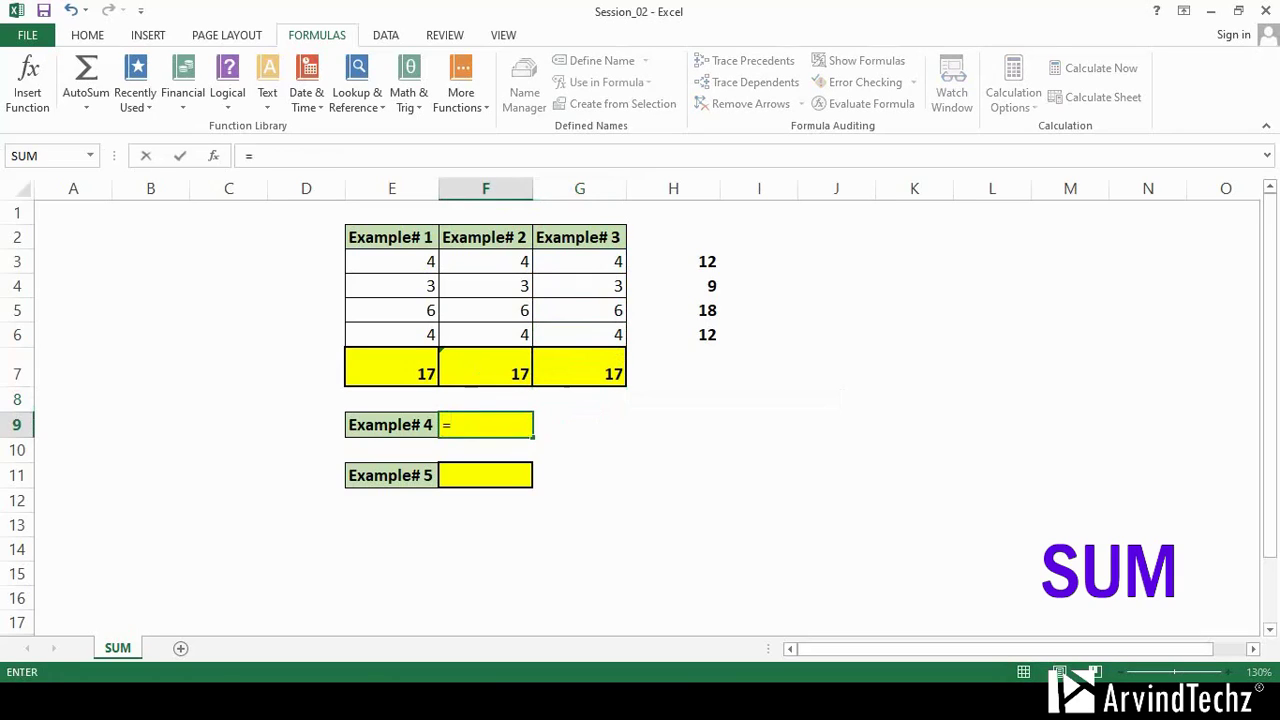
{"action": "type", "text": "50+100"}
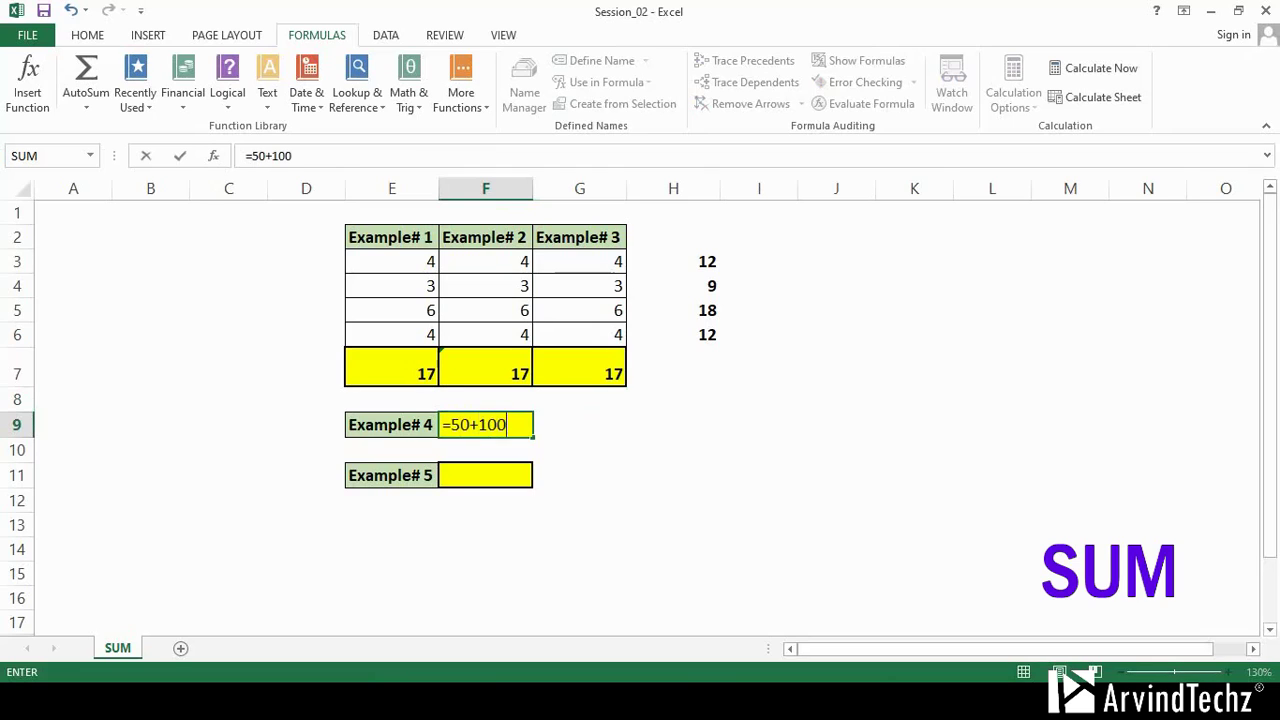
{"action": "key", "text": "Return"}
Enter a SUM formula with typed-in numbers in the Example# 5 cell F11: =SUM(50,100,200)
{"action": "type", "text": "=sum"}
{"action": "key", "text": "Tab"}
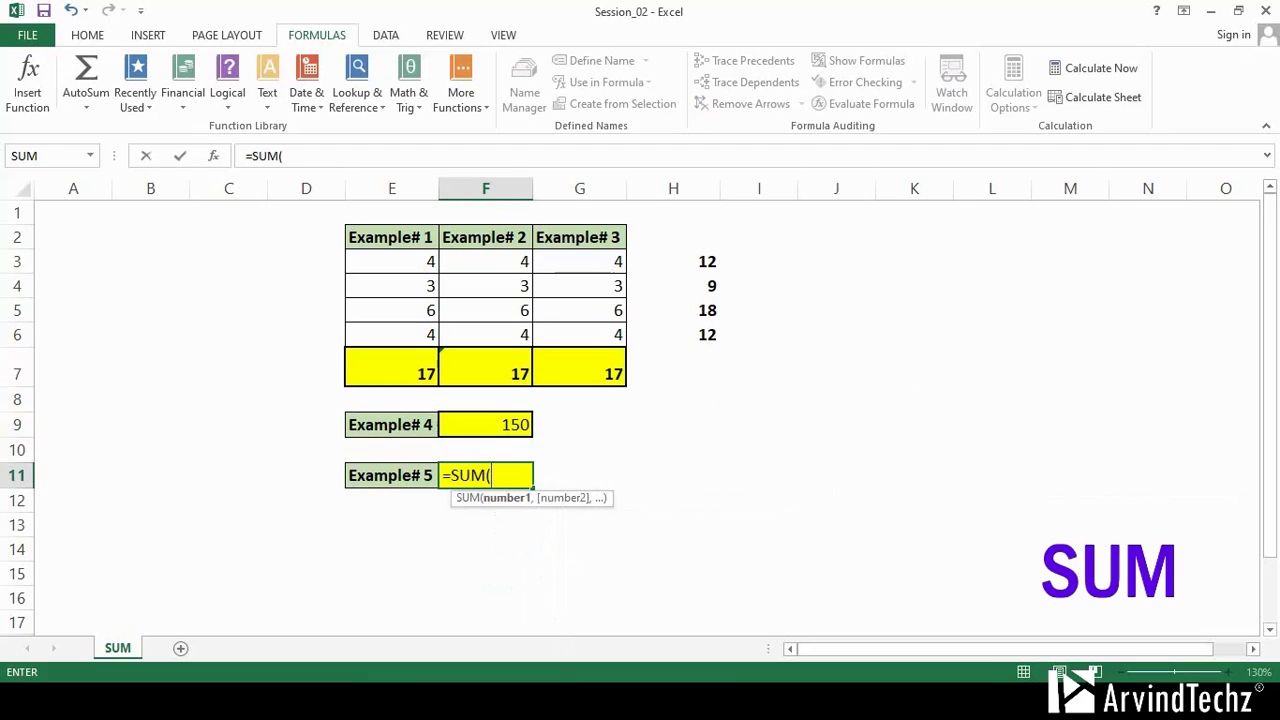
{"action": "type", "text": "50,100,200"}
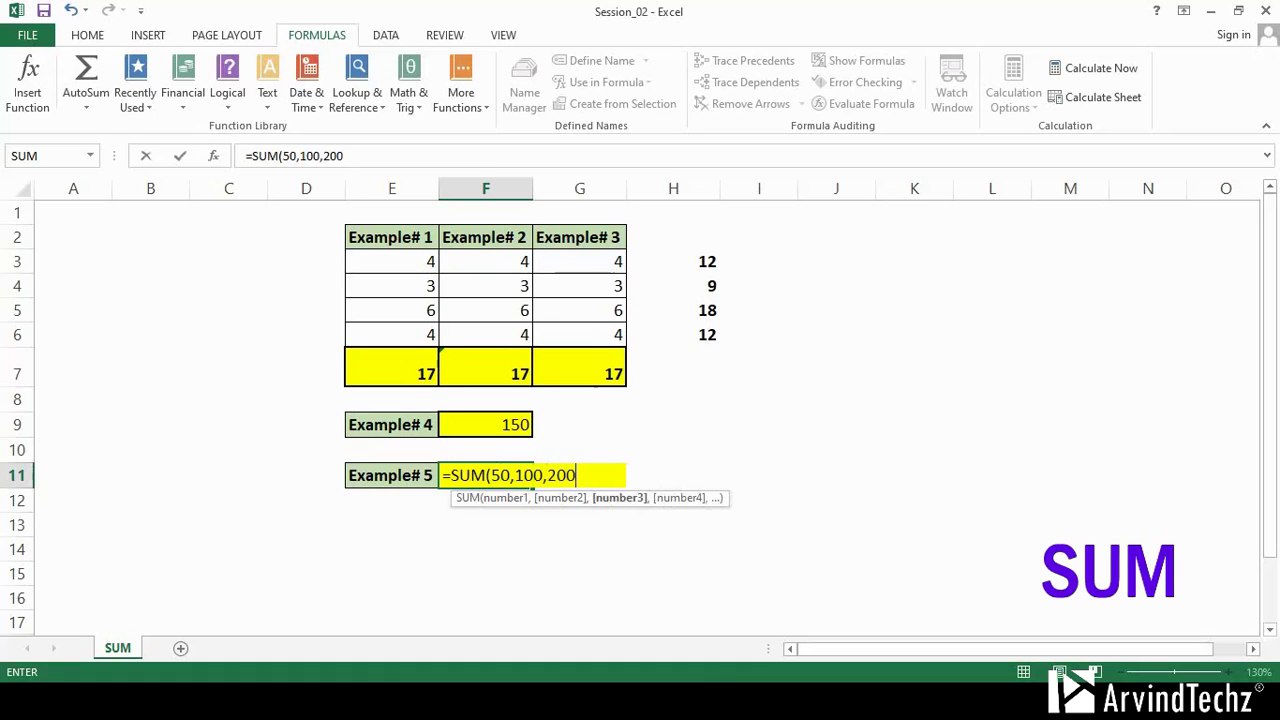
{"action": "type", "text": ")"}
{"action": "key", "text": "Return"}
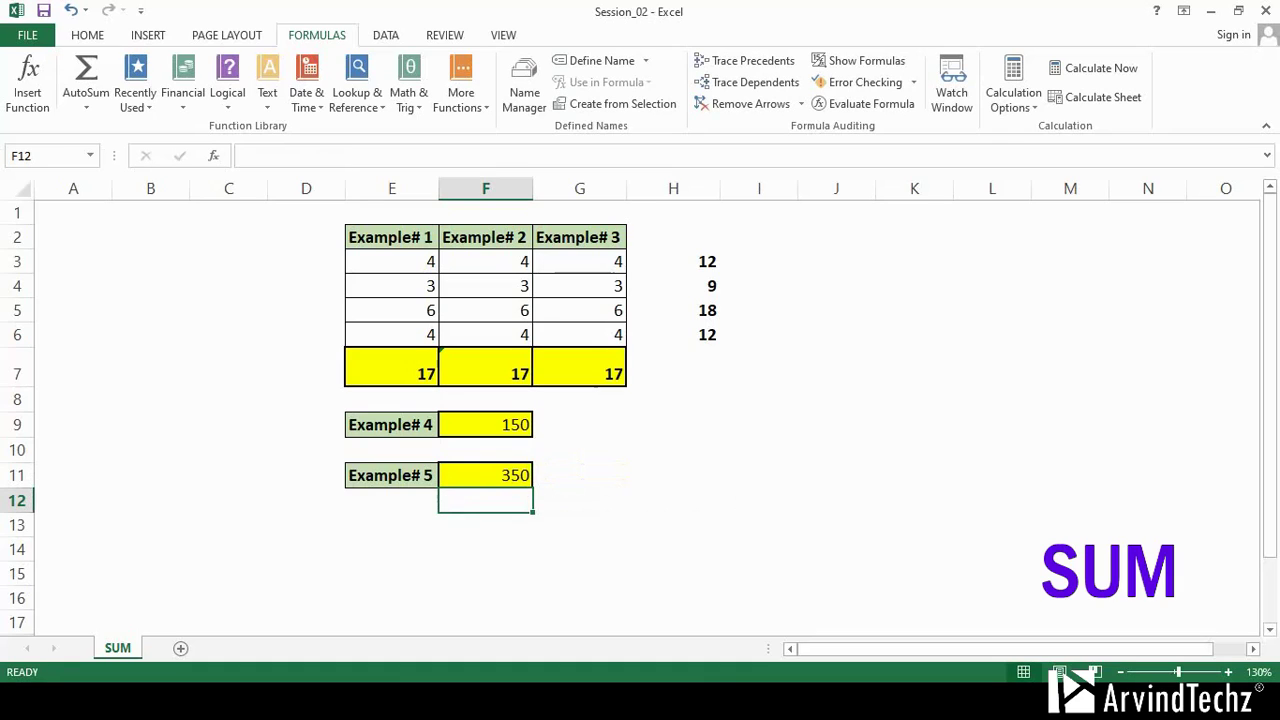
{"action": "left_click", "coordinate": [485, 475]}
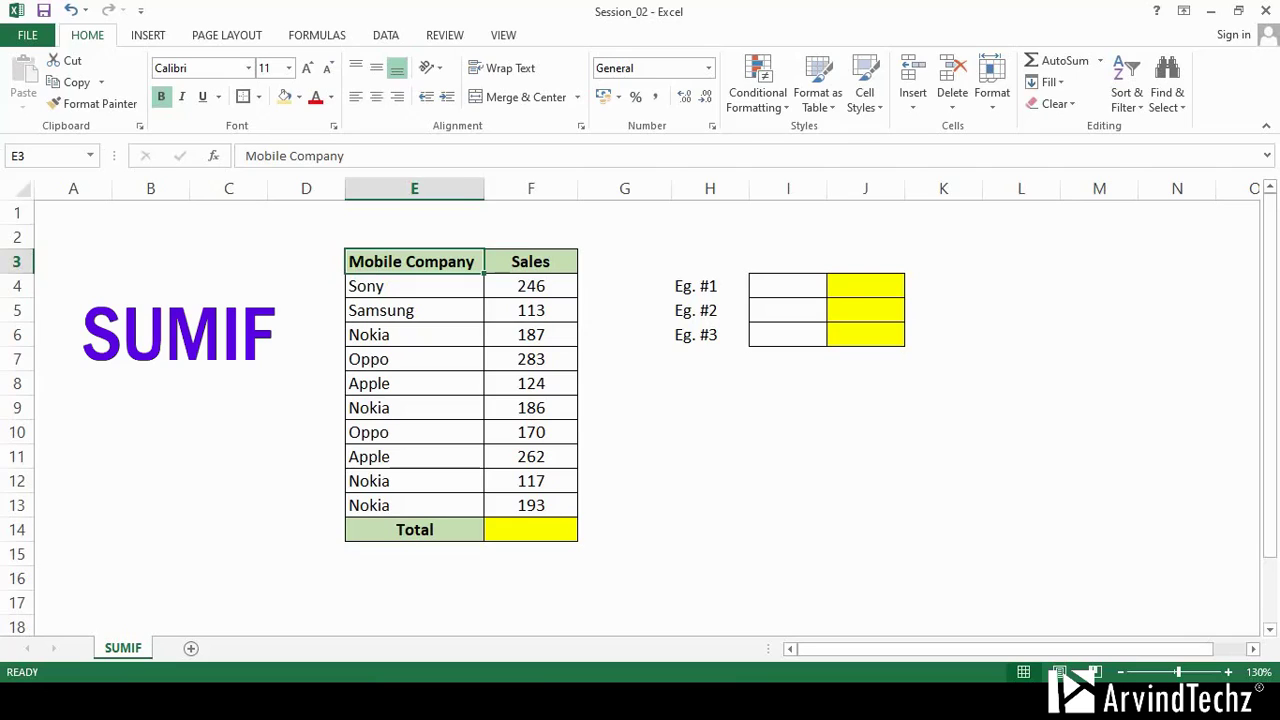
AutoSum the Sales figures F4:F13 in the Total cell F14 of the SUMIF sheet
{"action": "left_click", "coordinate": [530, 529]}
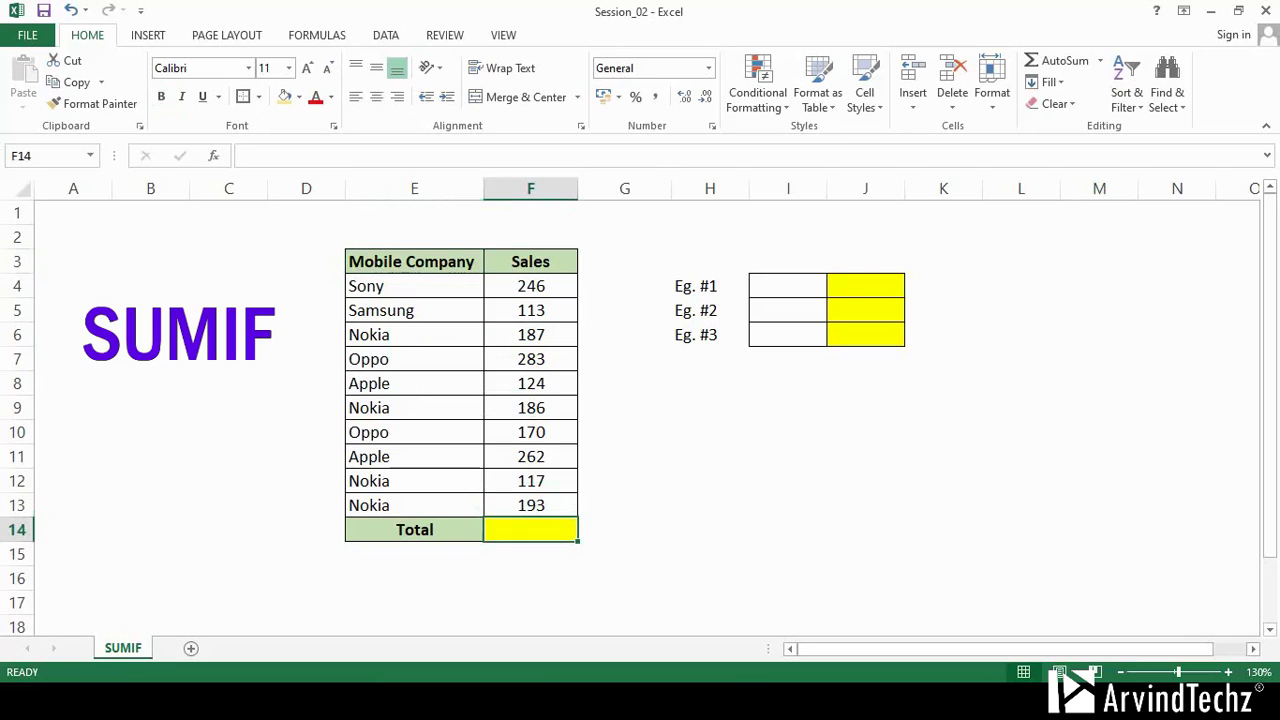
{"action": "key", "text": "alt"}
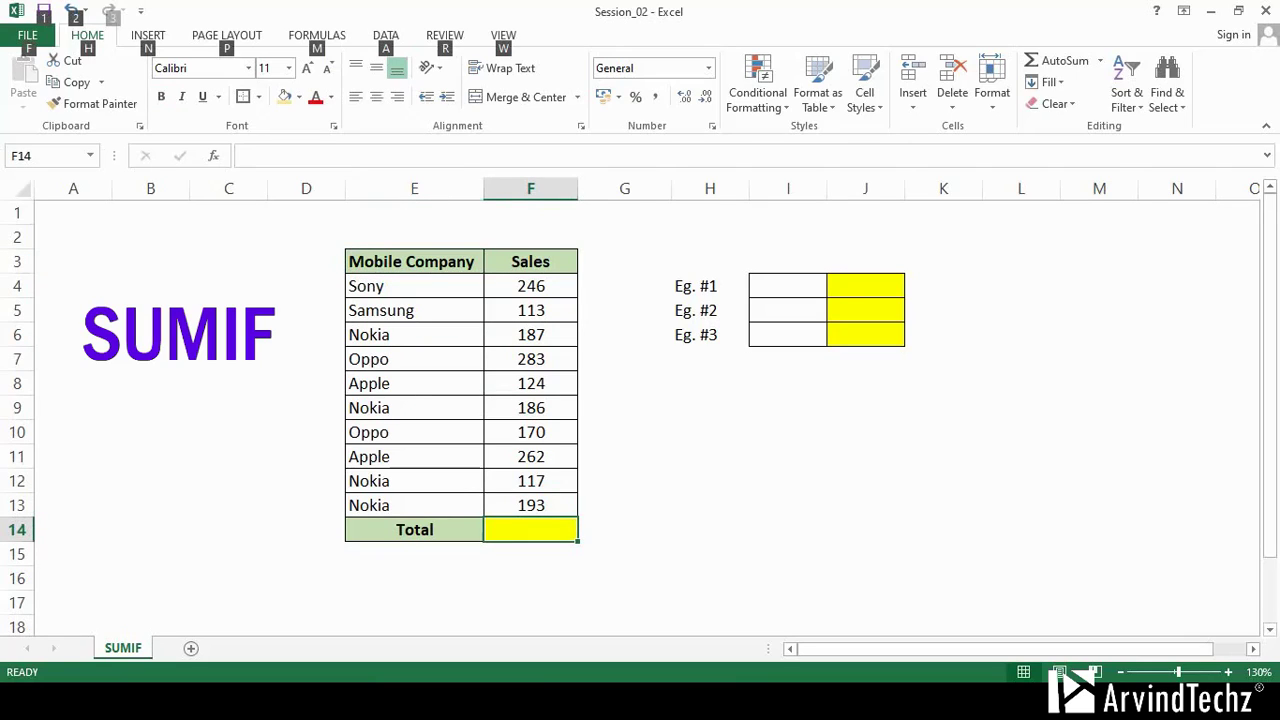
{"action": "key", "text": "alt+equal"}
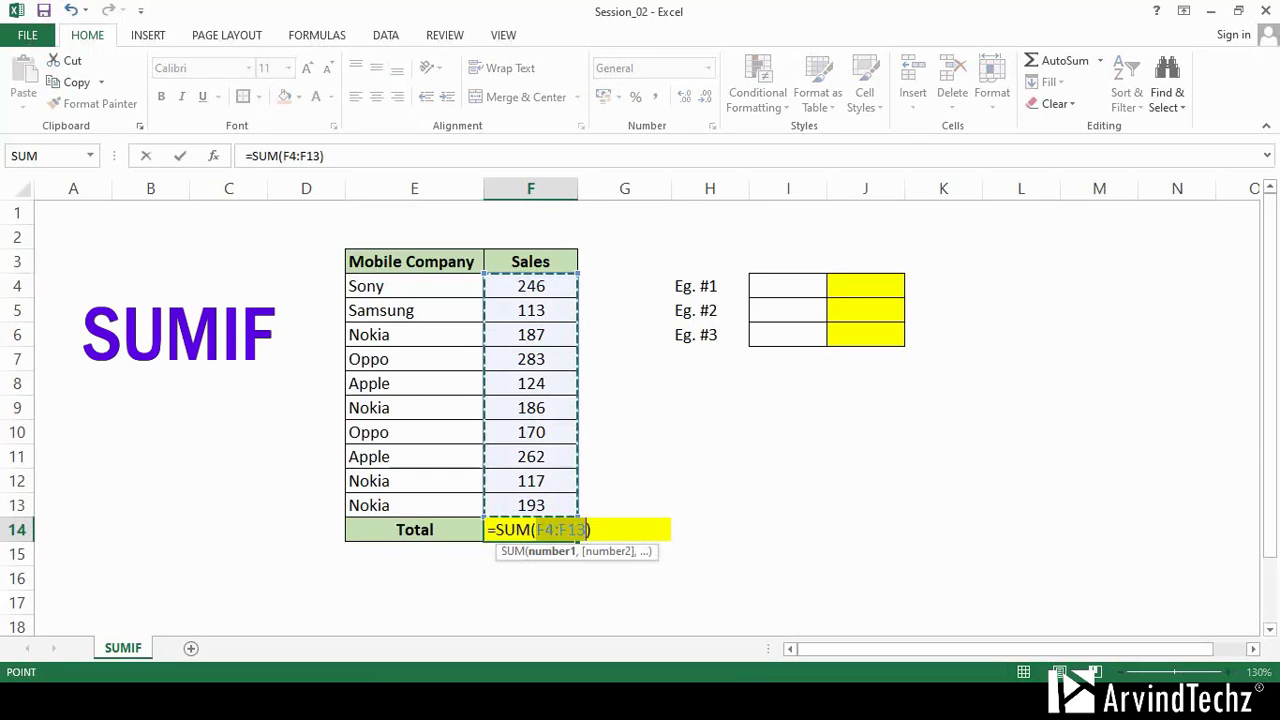
{"action": "key", "text": "Return"}
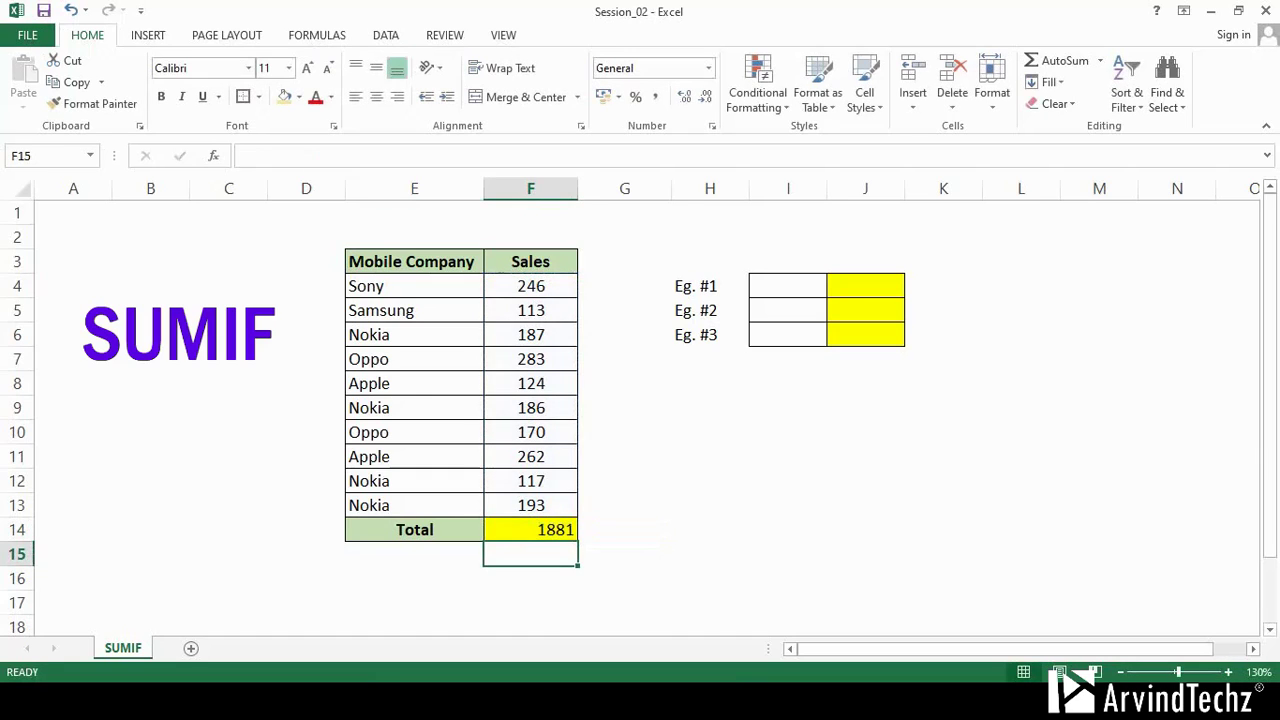
Center the total in F14 and make it bold
{"action": "left_click", "coordinate": [530, 529]}
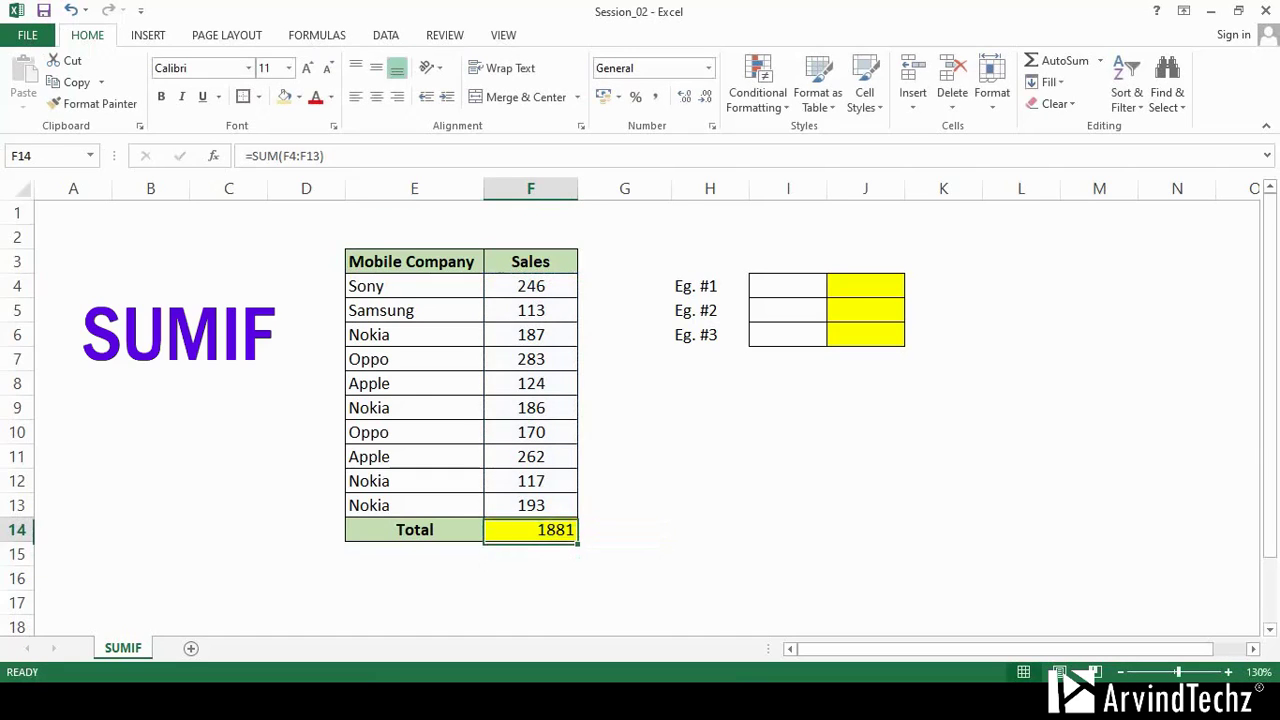
{"action": "left_click", "coordinate": [376, 97]}
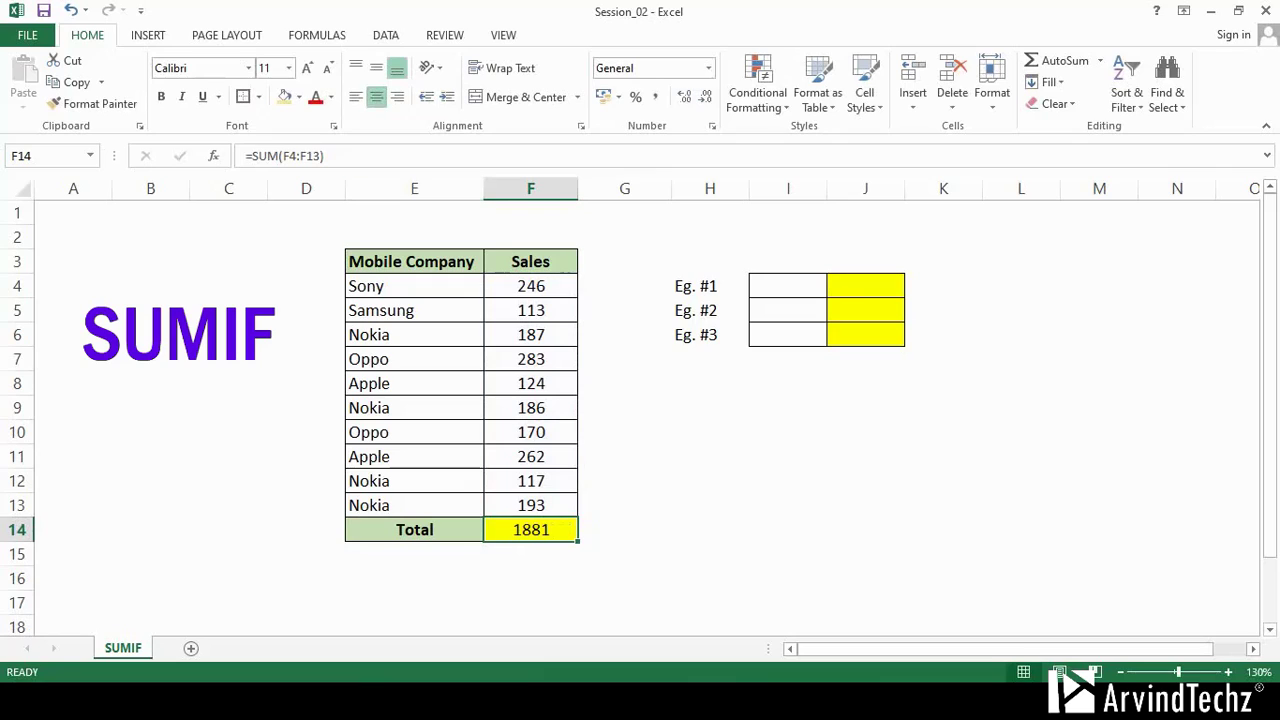
{"action": "key", "text": "ctrl+b"}
{"action": "left_click", "coordinate": [865, 286]}
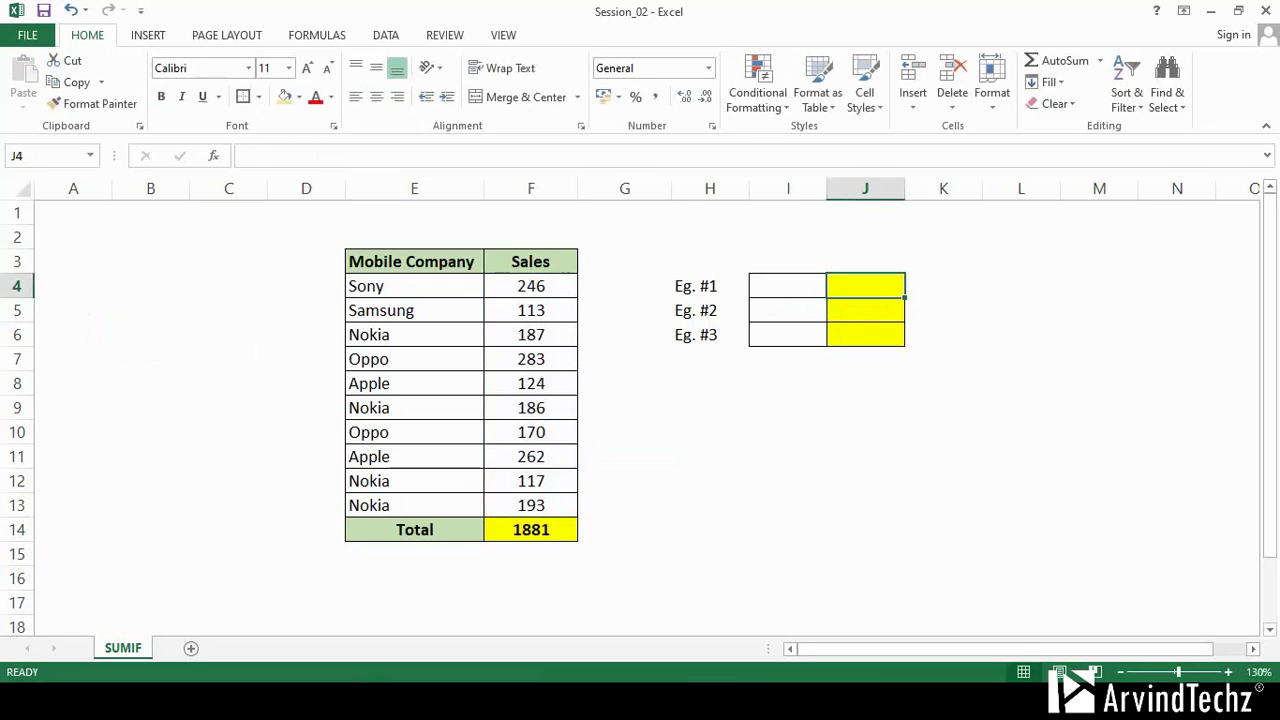
{"action": "left_click", "coordinate": [414, 310]}
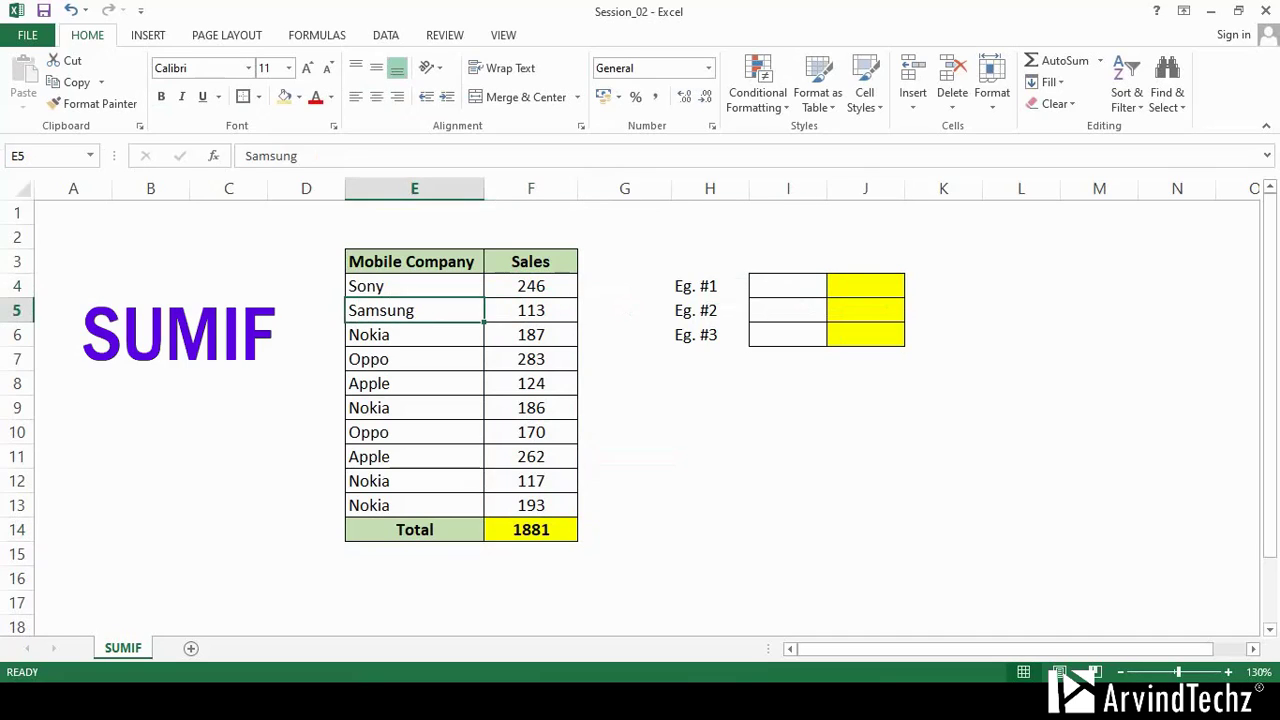
{"action": "left_click", "coordinate": [414, 286]}
{"action": "left_click", "coordinate": [414, 407]}
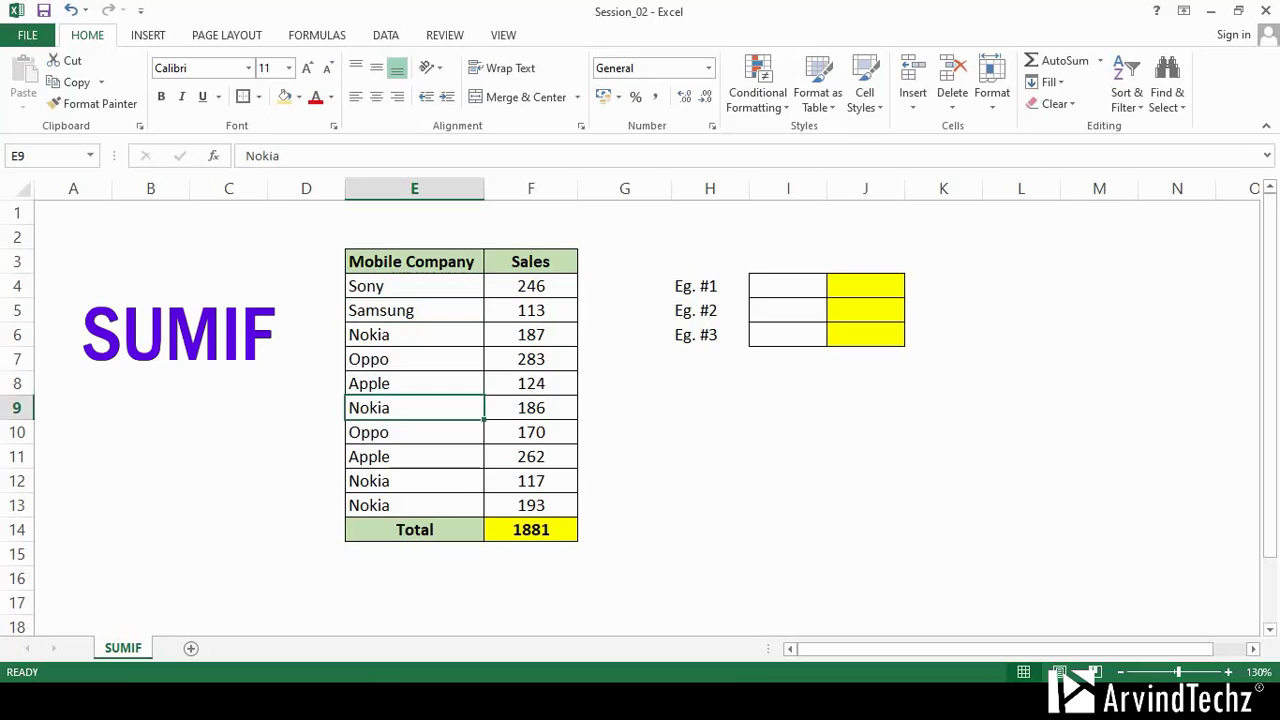
Enter a SUMIF formula in J4 that takes its criterion from the neighbouring cell: =SUMIF(E4:E13,I4,F4:F13)
{"action": "left_click", "coordinate": [865, 286]}
{"action": "type", "text": "="}
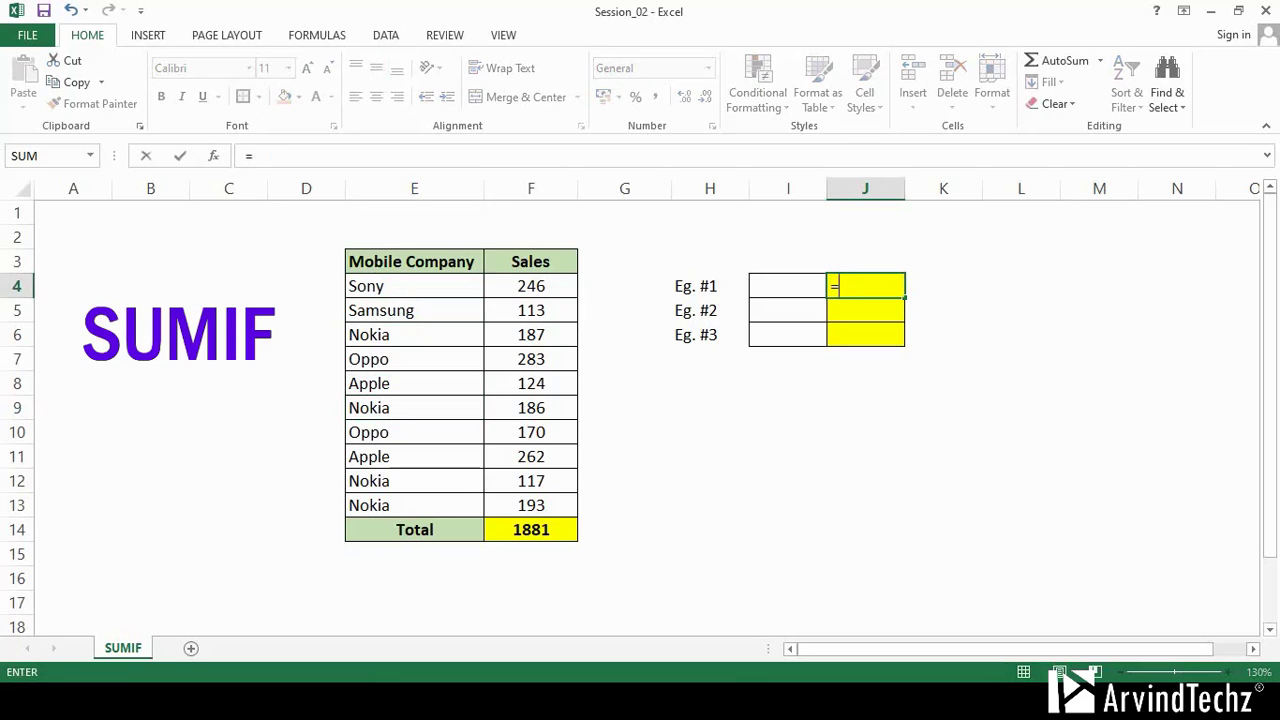
{"action": "type", "text": "sum"}
{"action": "key", "text": "Down"}
{"action": "key", "text": "Tab"}
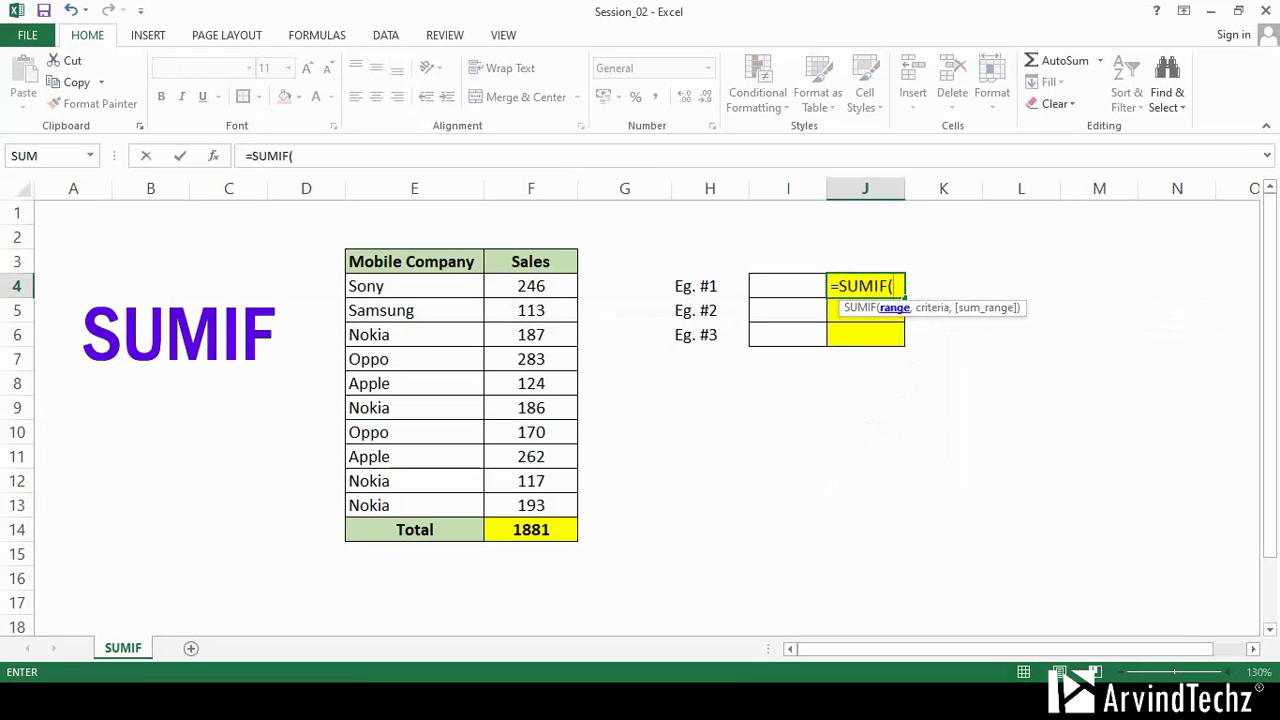
{"action": "left_click_drag", "start_coordinate": [370, 286], "coordinate": [465, 506]}
{"action": "type", "text": ","}
{"action": "key", "text": "Left"}
{"action": "type", "text": ","}
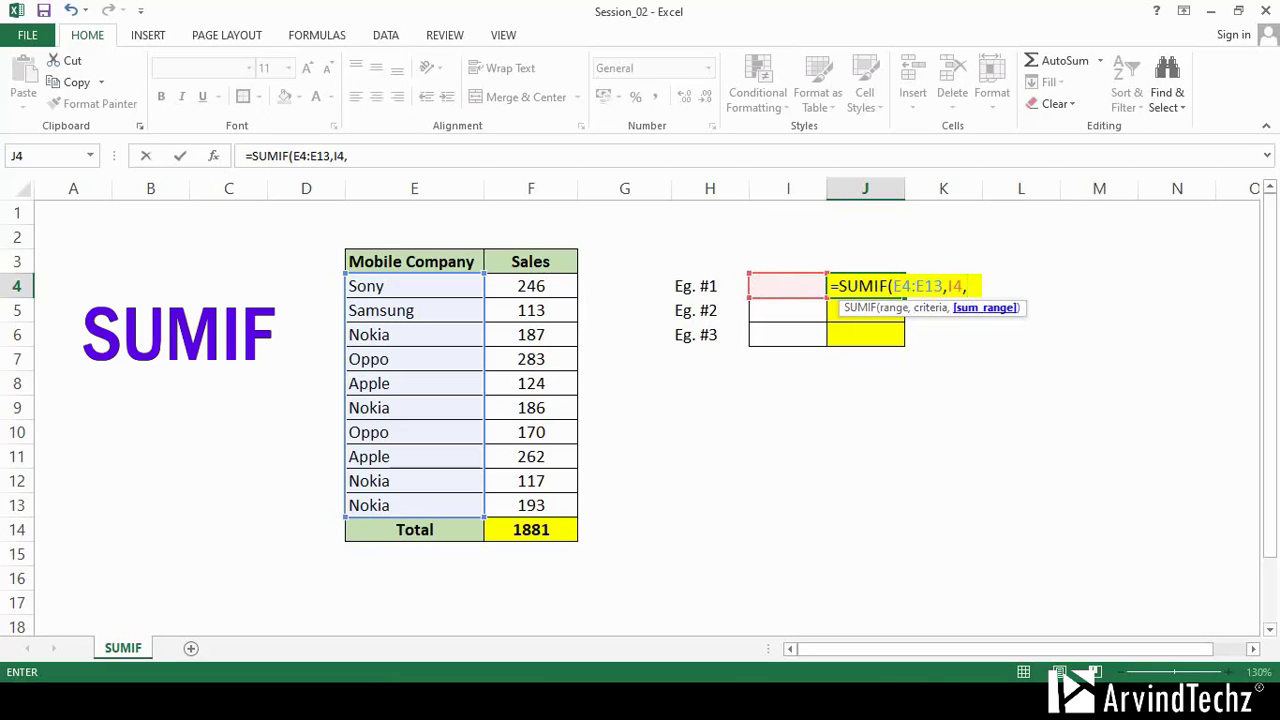
{"action": "left_click_drag", "start_coordinate": [531, 286], "coordinate": [531, 505]}
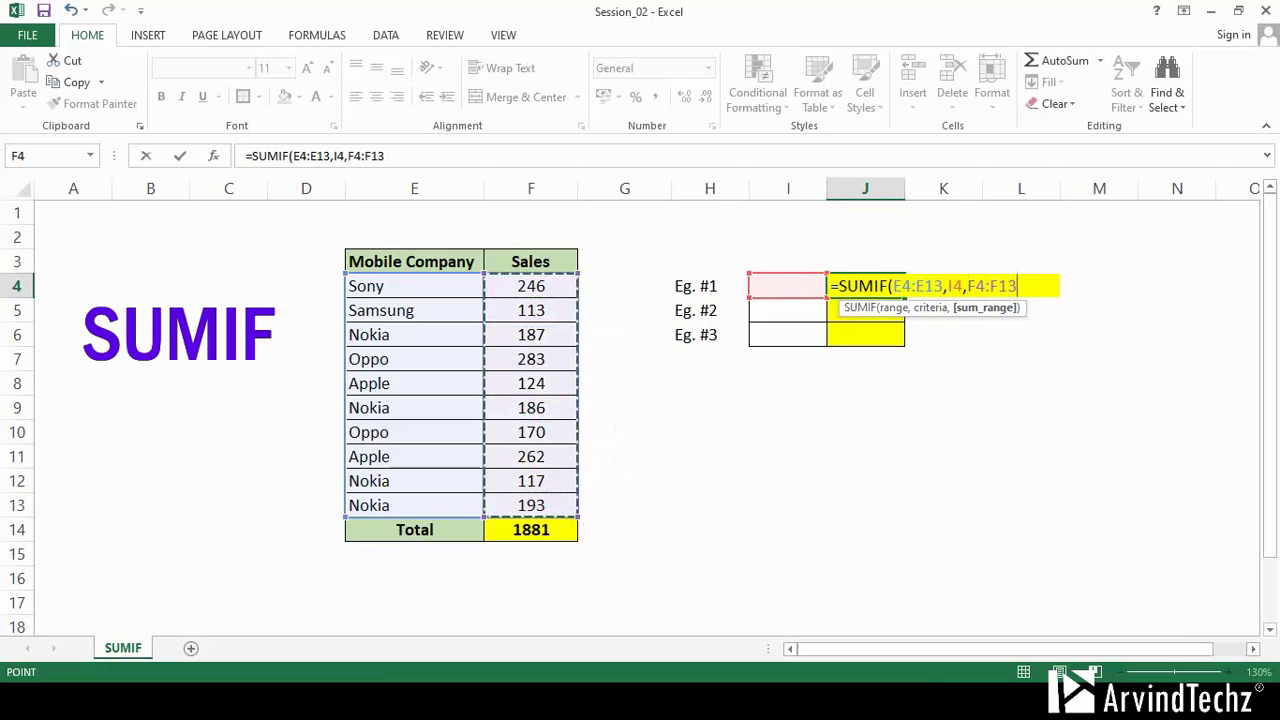
{"action": "key", "text": "Return"}
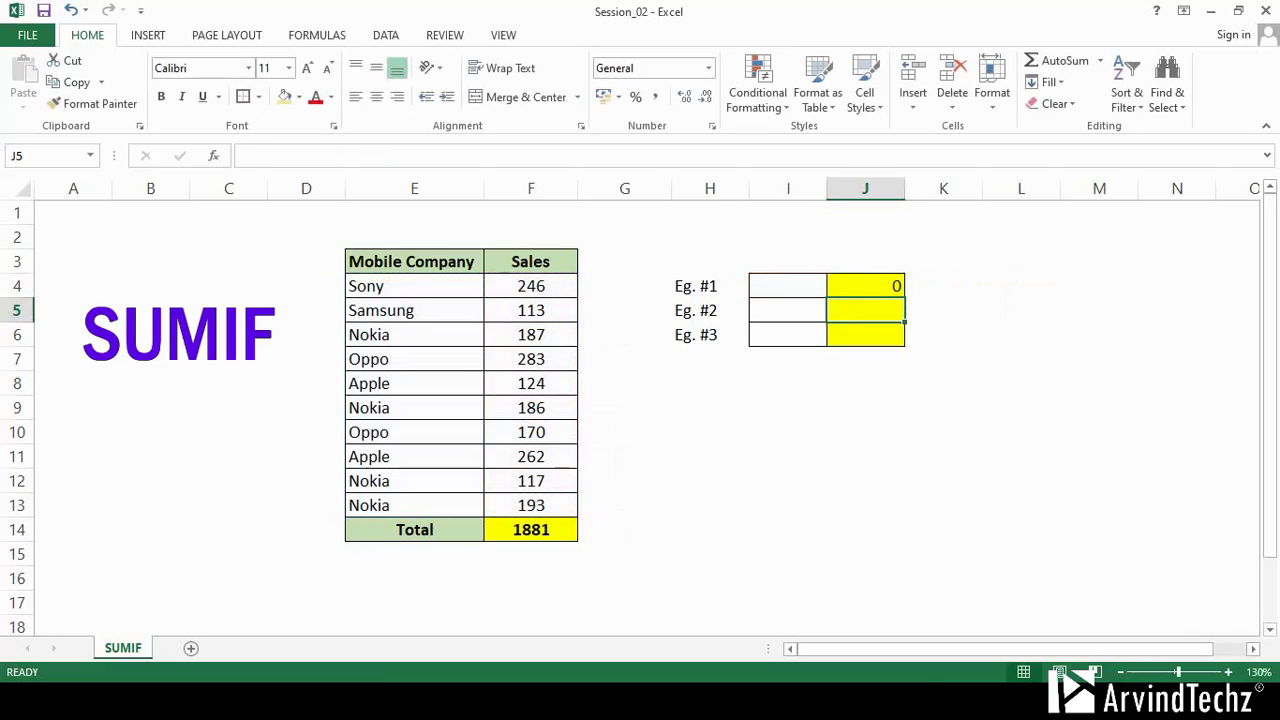
Enter Apple as the criterion in I4 and check the J4 formula against the Apple sales in F8 and F11
{"action": "left_click", "coordinate": [787, 286]}
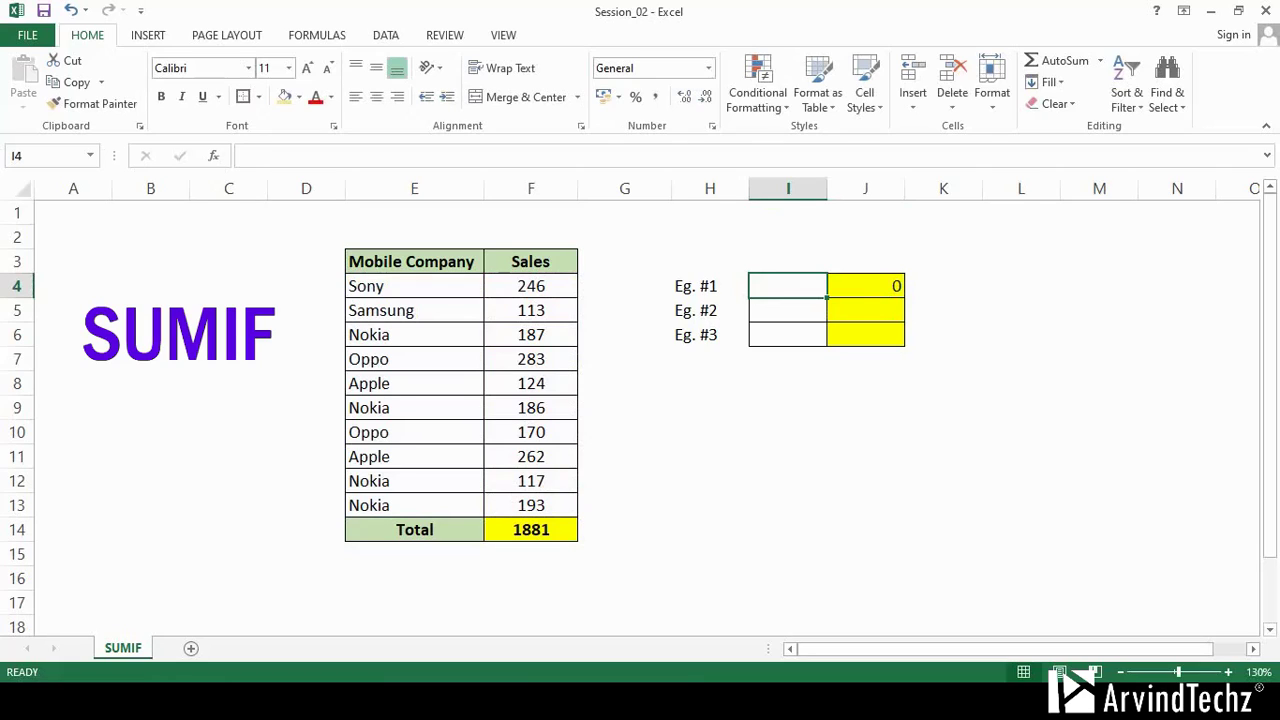
{"action": "type", "text": "Apl"}
{"action": "key", "text": "BackSpace"}
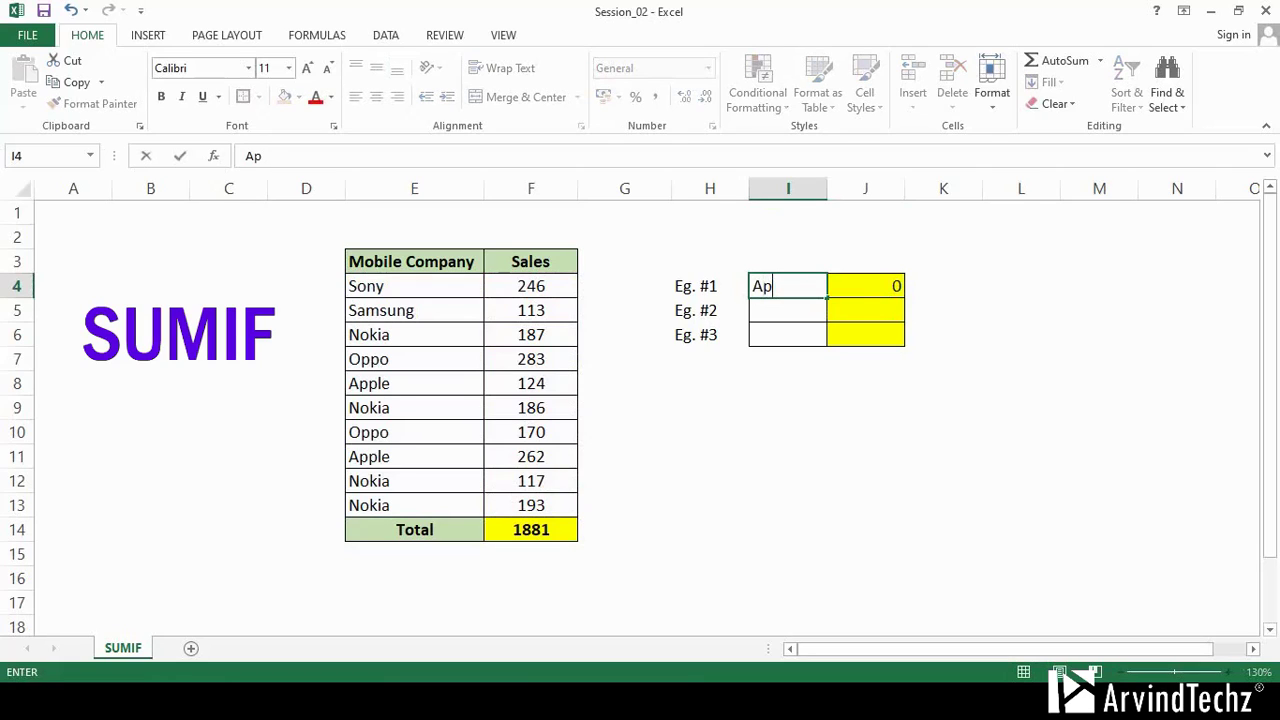
{"action": "type", "text": "ple"}
{"action": "key", "text": "Return"}
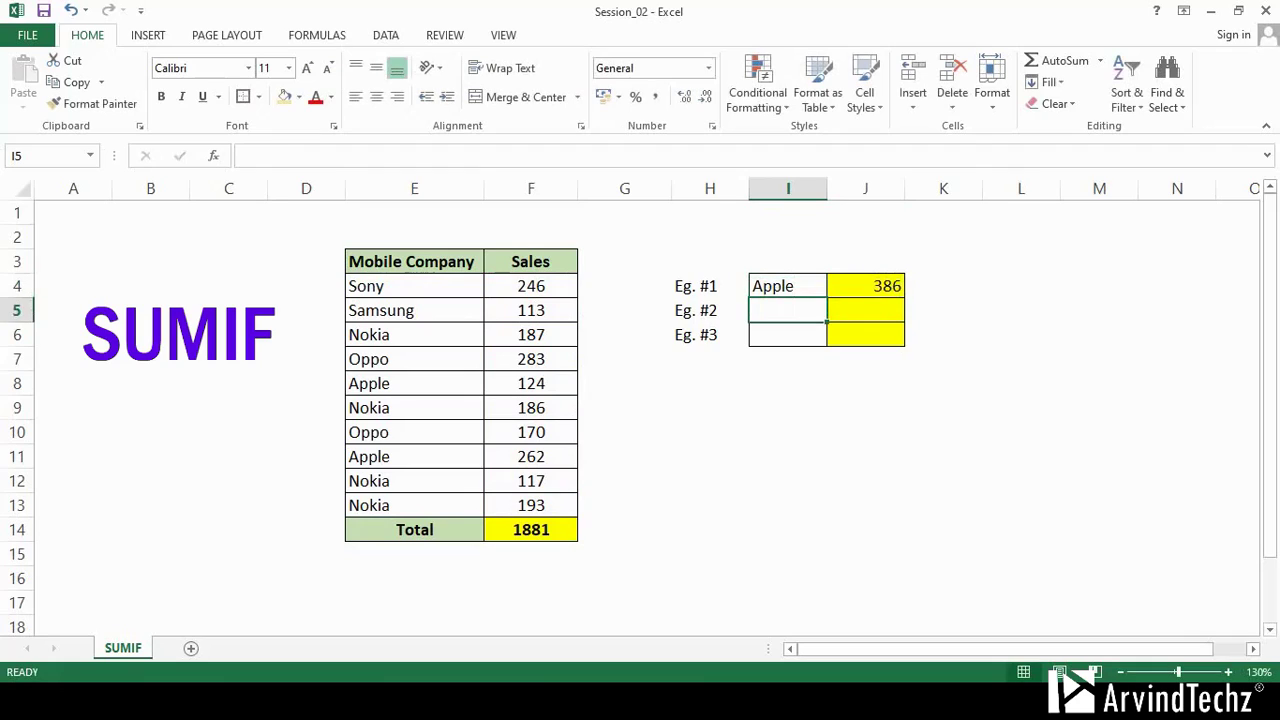
{"action": "left_click", "coordinate": [865, 286]}
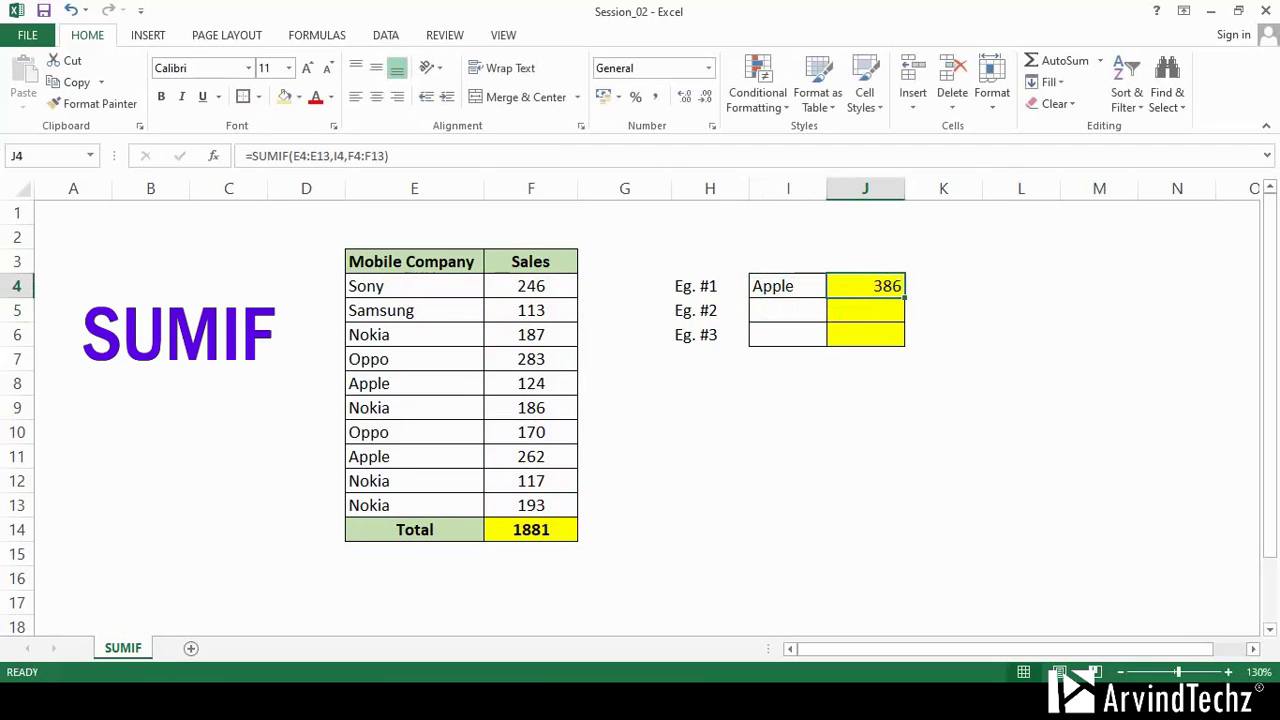
{"action": "left_click", "coordinate": [530, 456]}
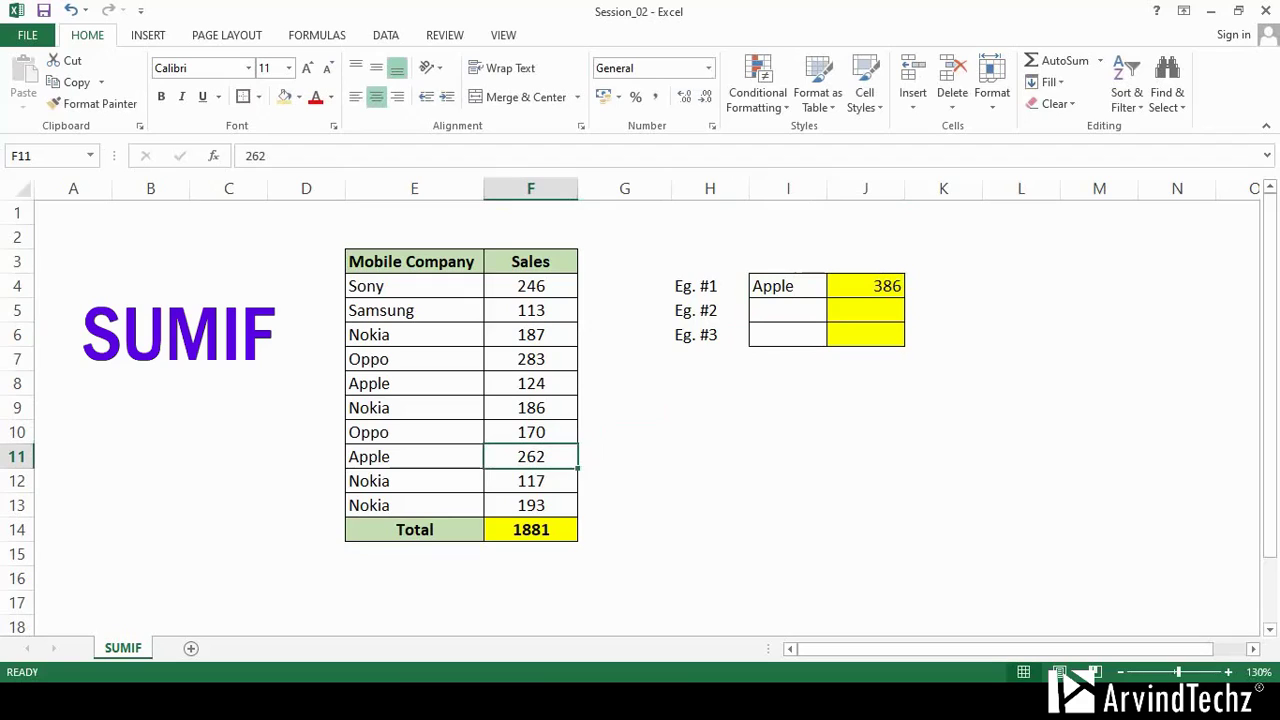
{"action": "left_click", "coordinate": [530, 383], "text": "ctrl"}
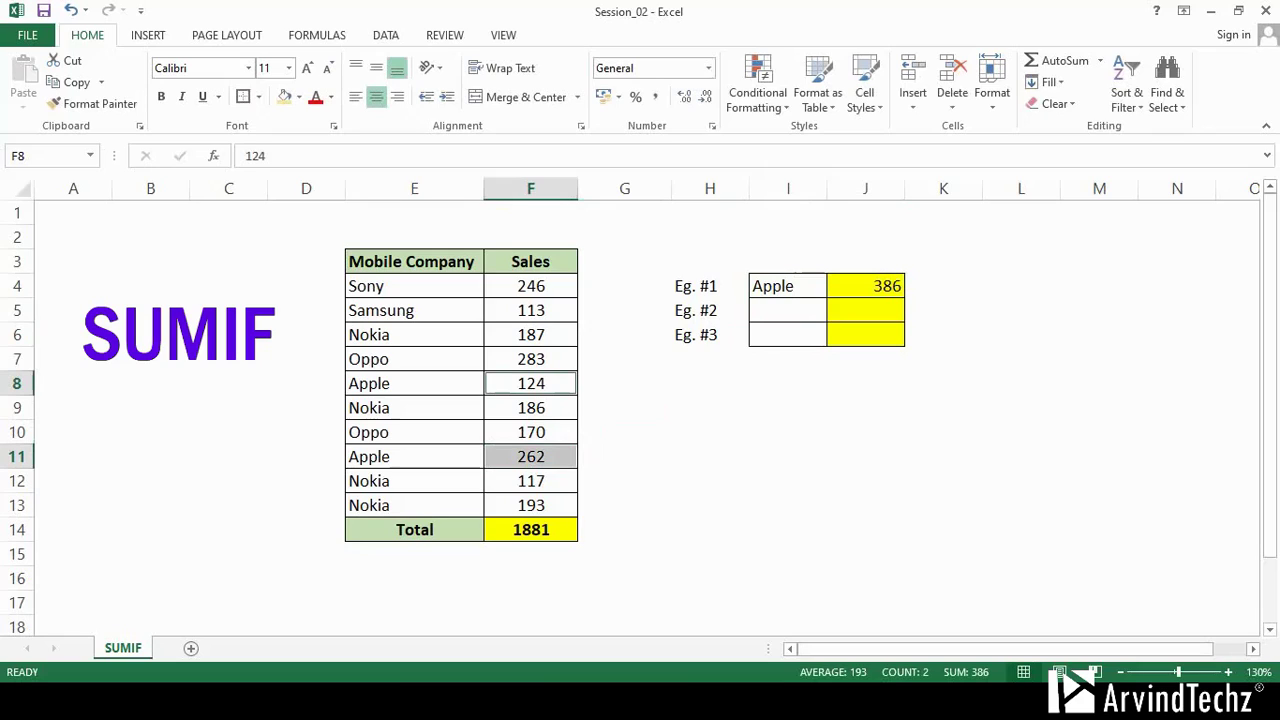
Enter a SUMIF formula in J5 with the criterion written as text, =SUMIF(E4:E13,"Nokia",F4:F13), and reselect the cell
{"action": "left_click", "coordinate": [865, 310]}
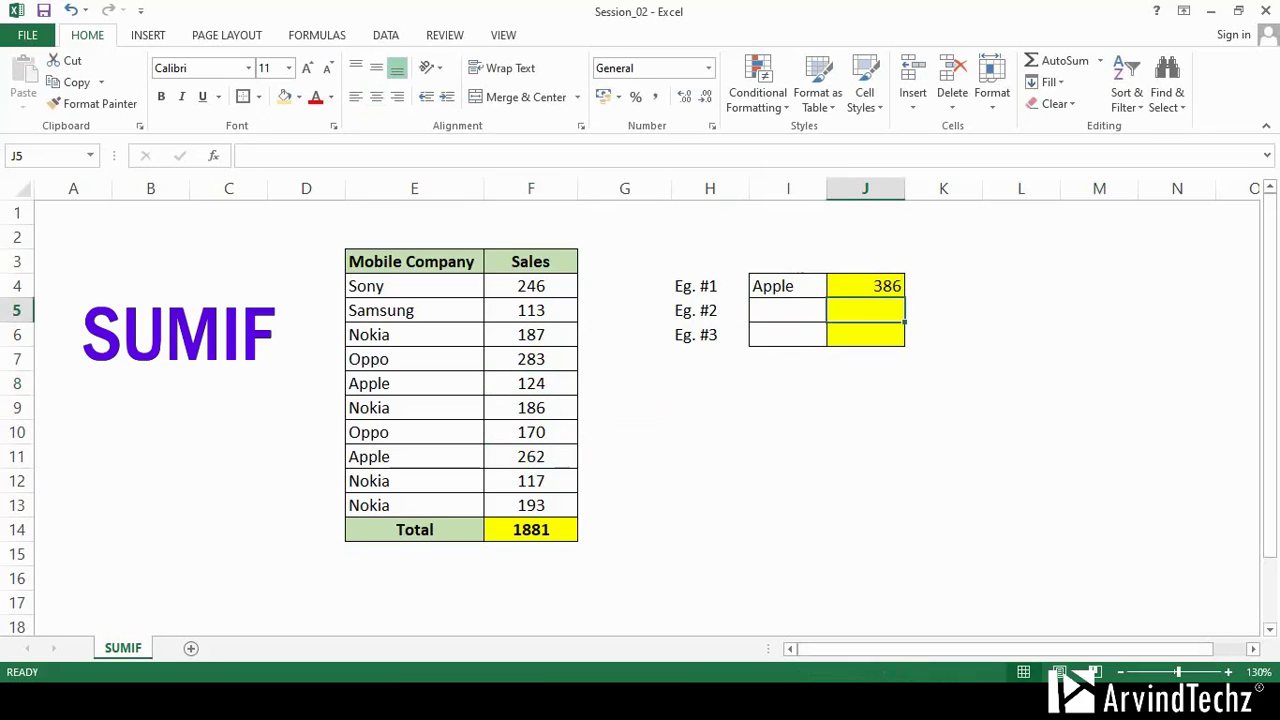
{"action": "type", "text": "=s"}
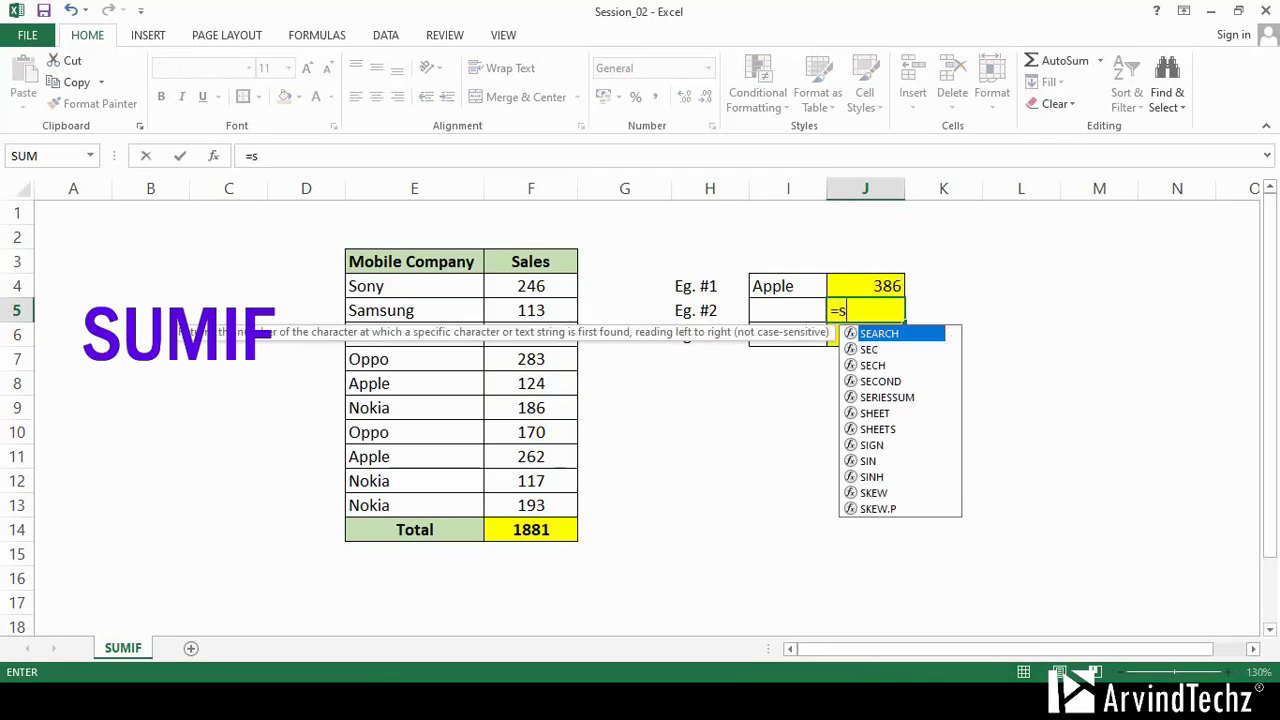
{"action": "type", "text": "umi"}
{"action": "key", "text": "Tab"}
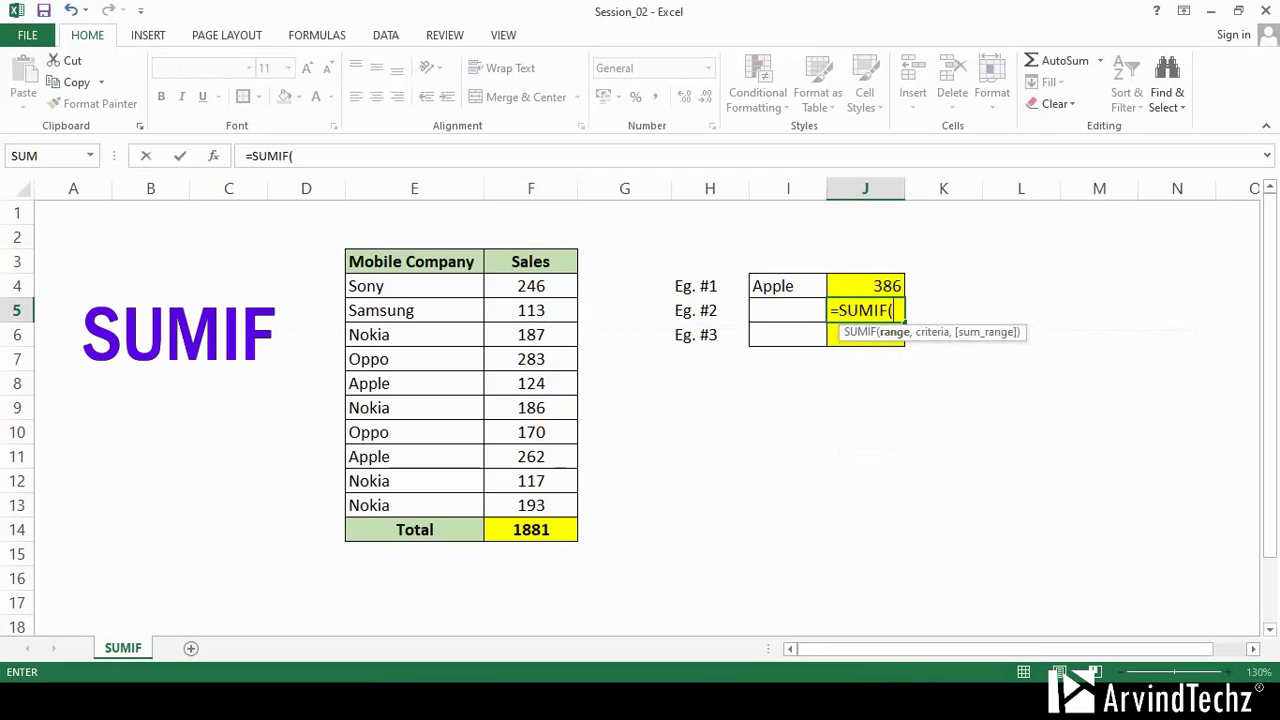
{"action": "left_click", "coordinate": [414, 286]}
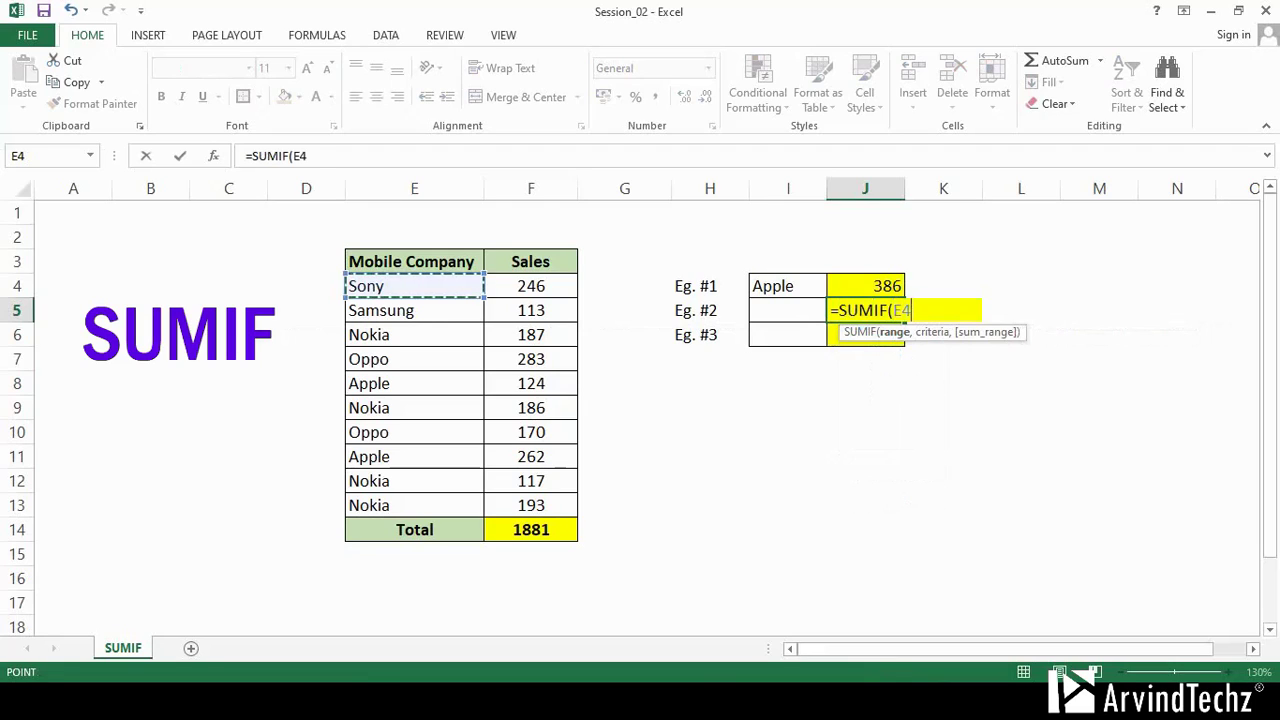
{"action": "left_click_drag", "start_coordinate": [478, 282], "coordinate": [450, 512]}
{"action": "type", "text": ","}
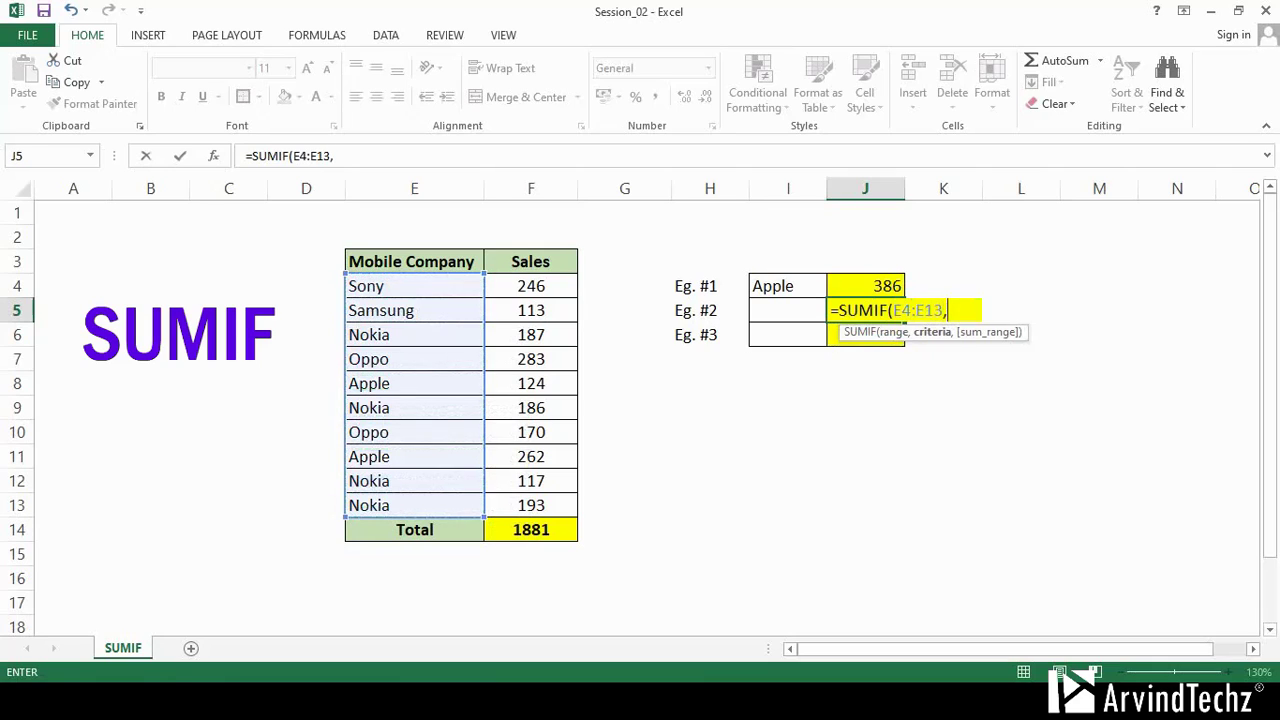
{"action": "type", "text": "\"Nokia\","}
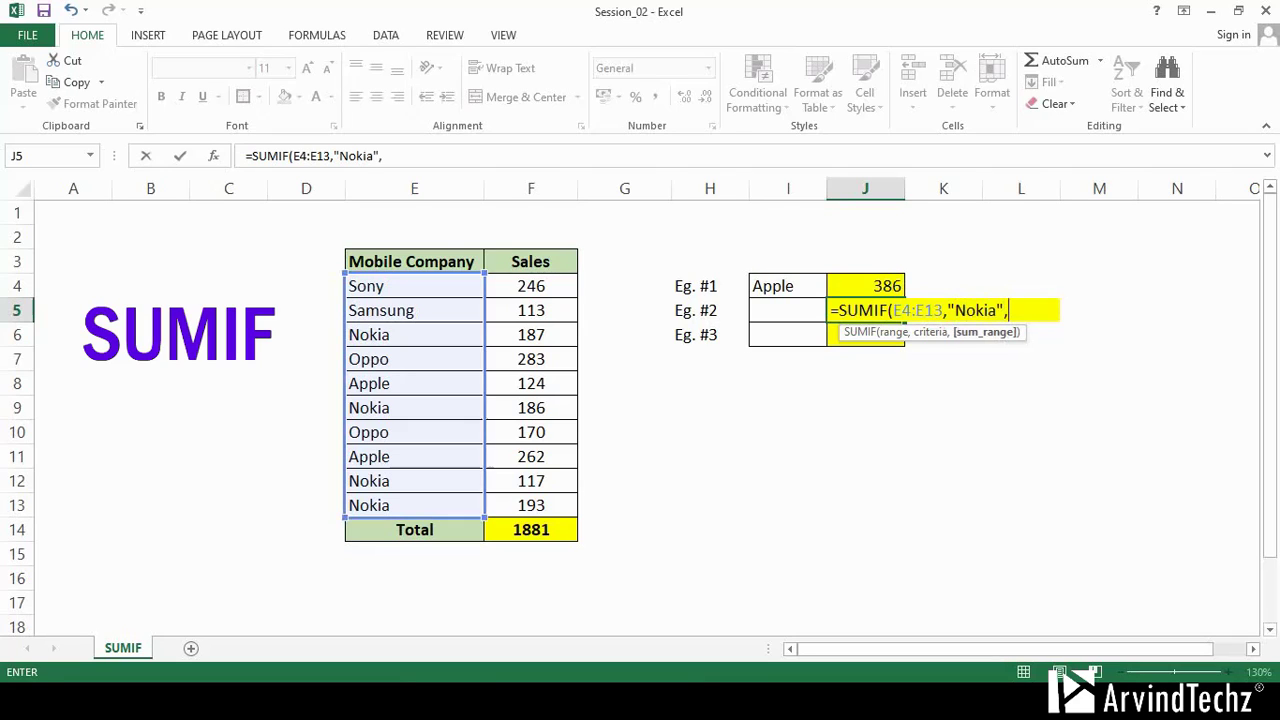
{"action": "left_click_drag", "start_coordinate": [530, 286], "coordinate": [535, 505]}
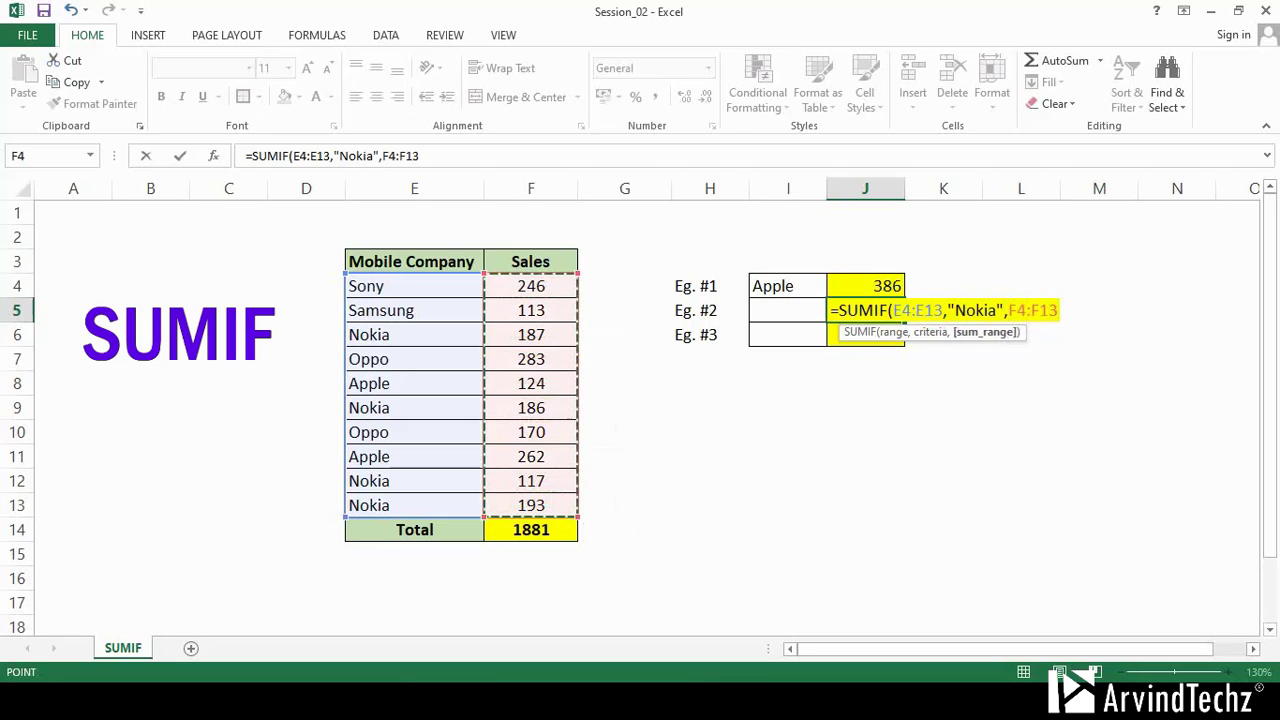
{"action": "key", "text": "Return"}
{"action": "key", "text": "Right"}
{"action": "key", "text": "Left"}
{"action": "key", "text": "Up"}
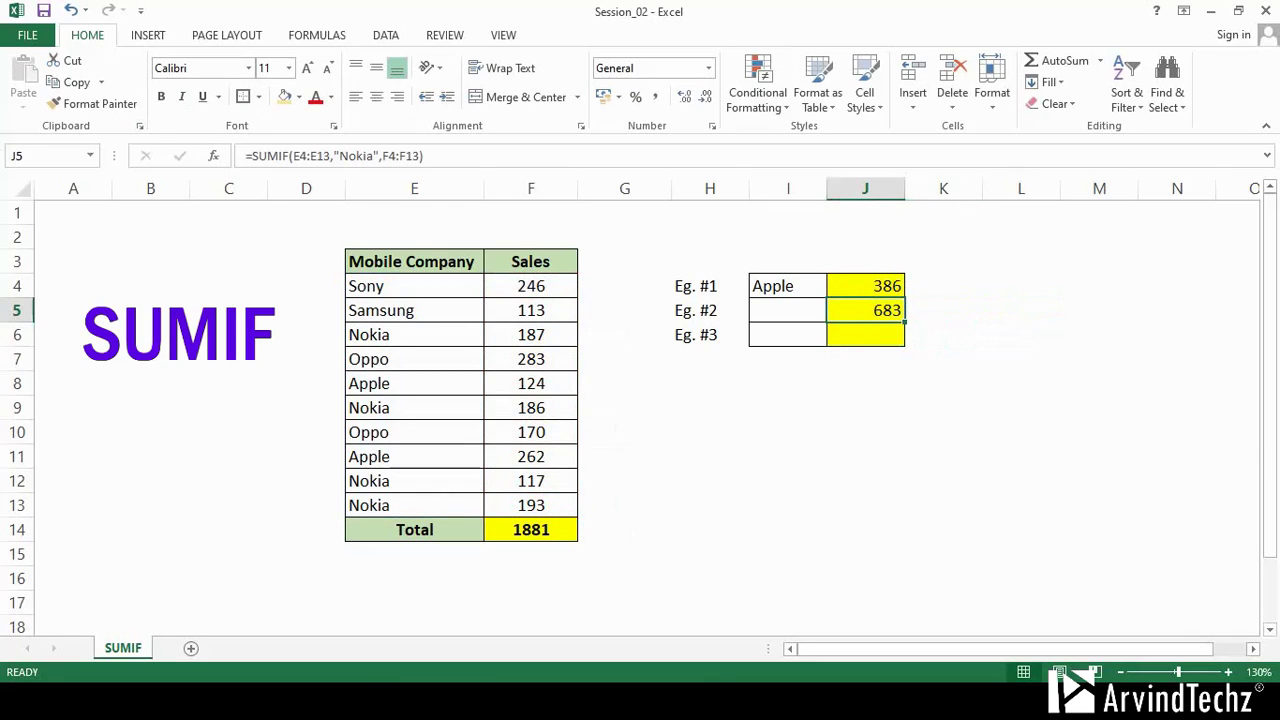
Examine the "Nokia" criterion inside the SUMIF formula in J5, leaving the formula as it is
{"action": "left_click", "coordinate": [356, 155]}
{"action": "left_click", "coordinate": [346, 187]}
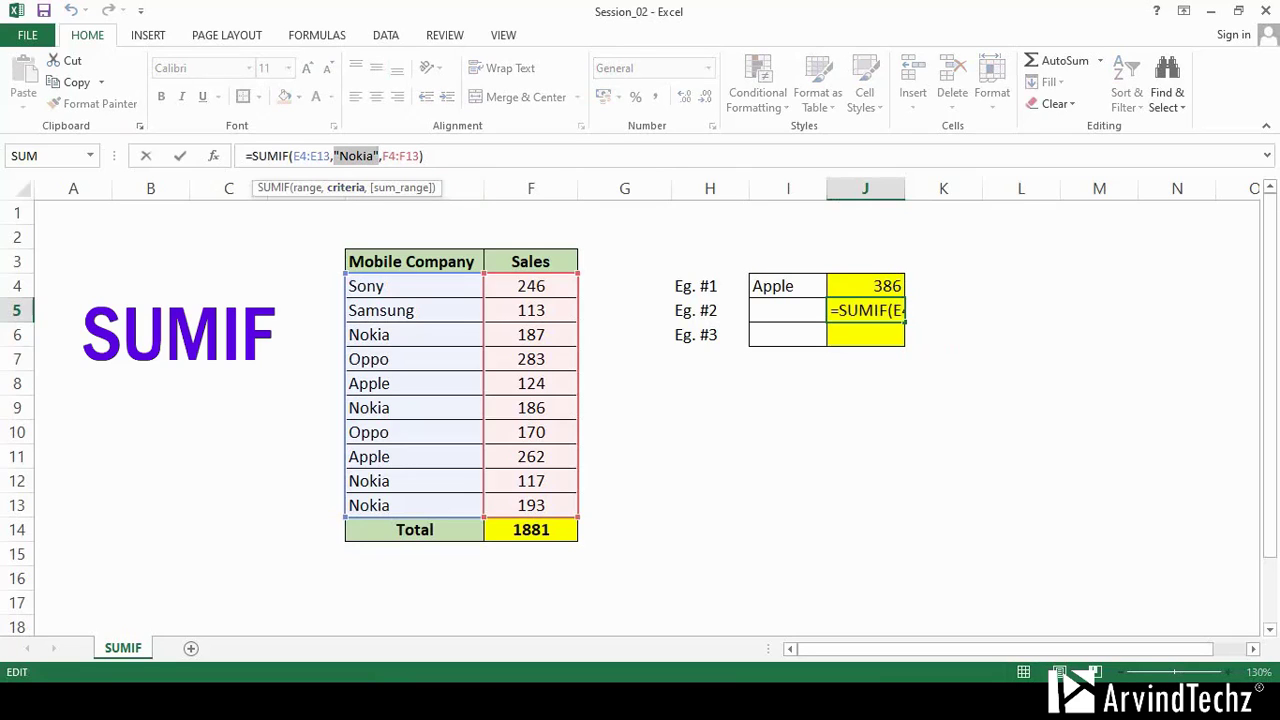
{"action": "key", "text": "Escape"}
Replace the criterion in I4 with Nokia and enter =SUMIF(E4:E13,I6,F4:F13) in J6
{"action": "key", "text": "Up"}
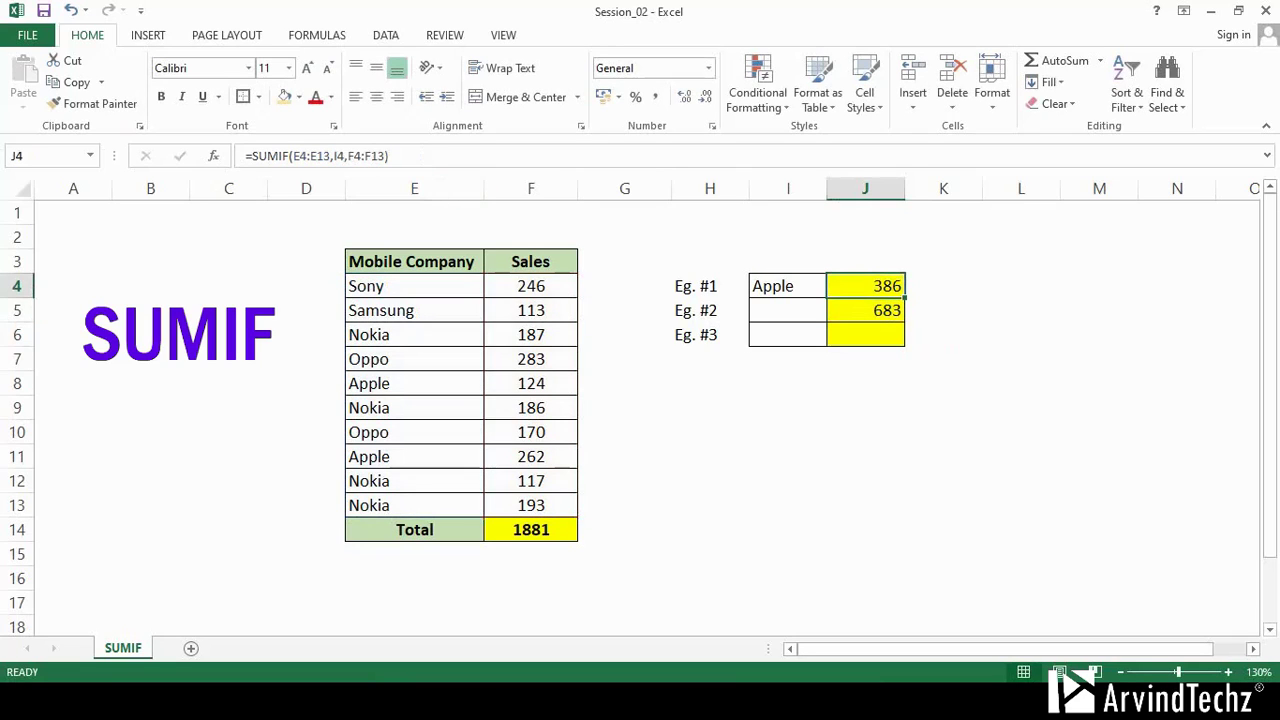
{"action": "key", "text": "Left"}
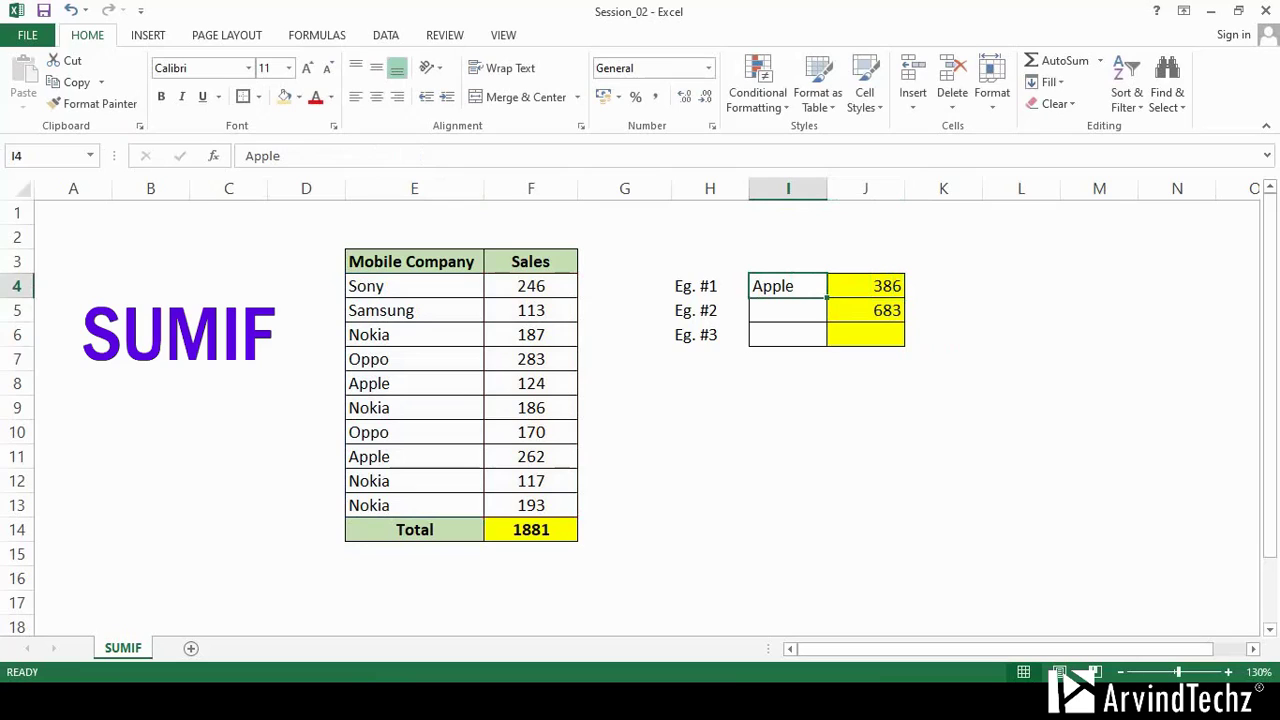
{"action": "type", "text": "Nokia"}
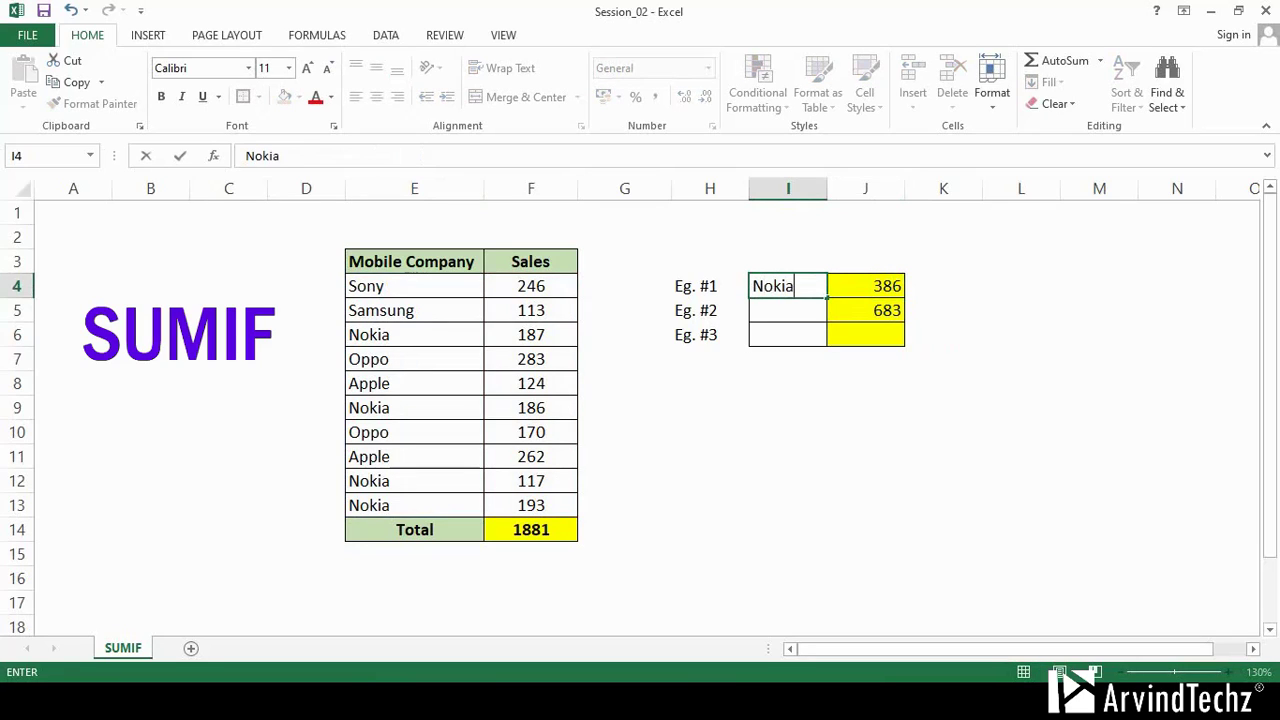
{"action": "key", "text": "Return"}
{"action": "key", "text": "Right"}
{"action": "key", "text": "Up"}
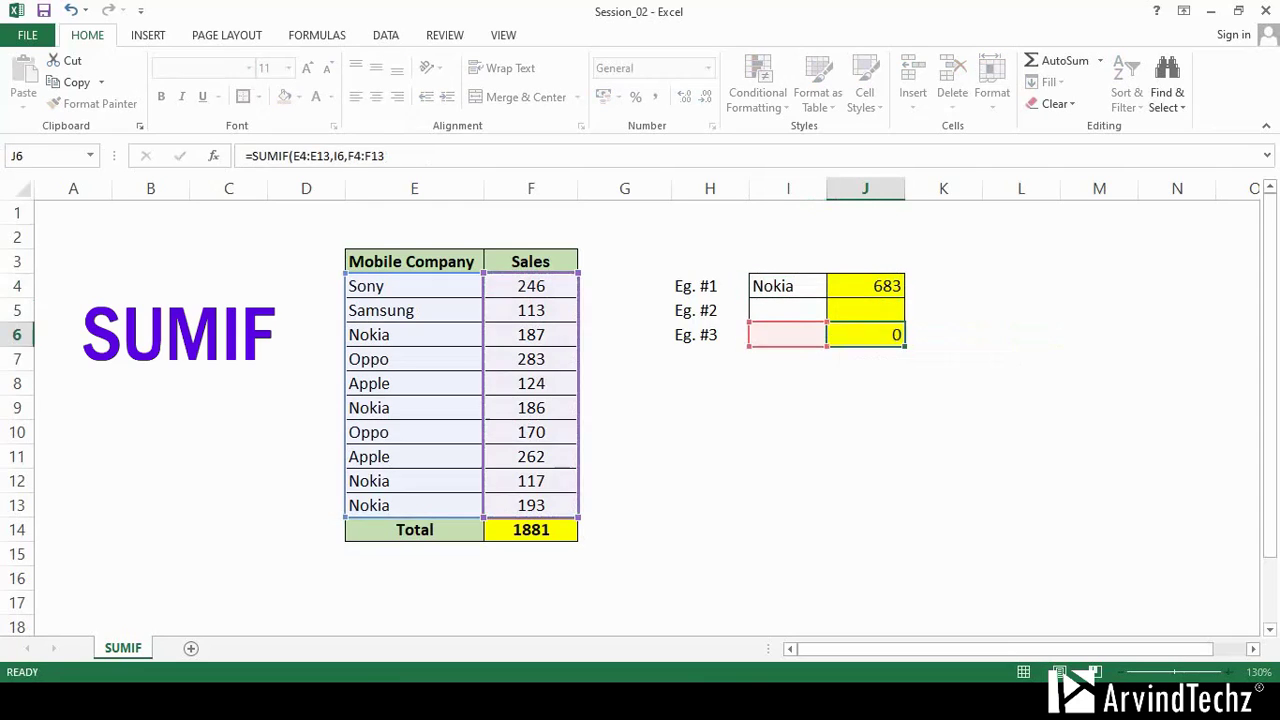
{"action": "key", "text": "Return"}
Open data validation for I6 and set it to allow a List
{"action": "left_click", "coordinate": [787, 334]}
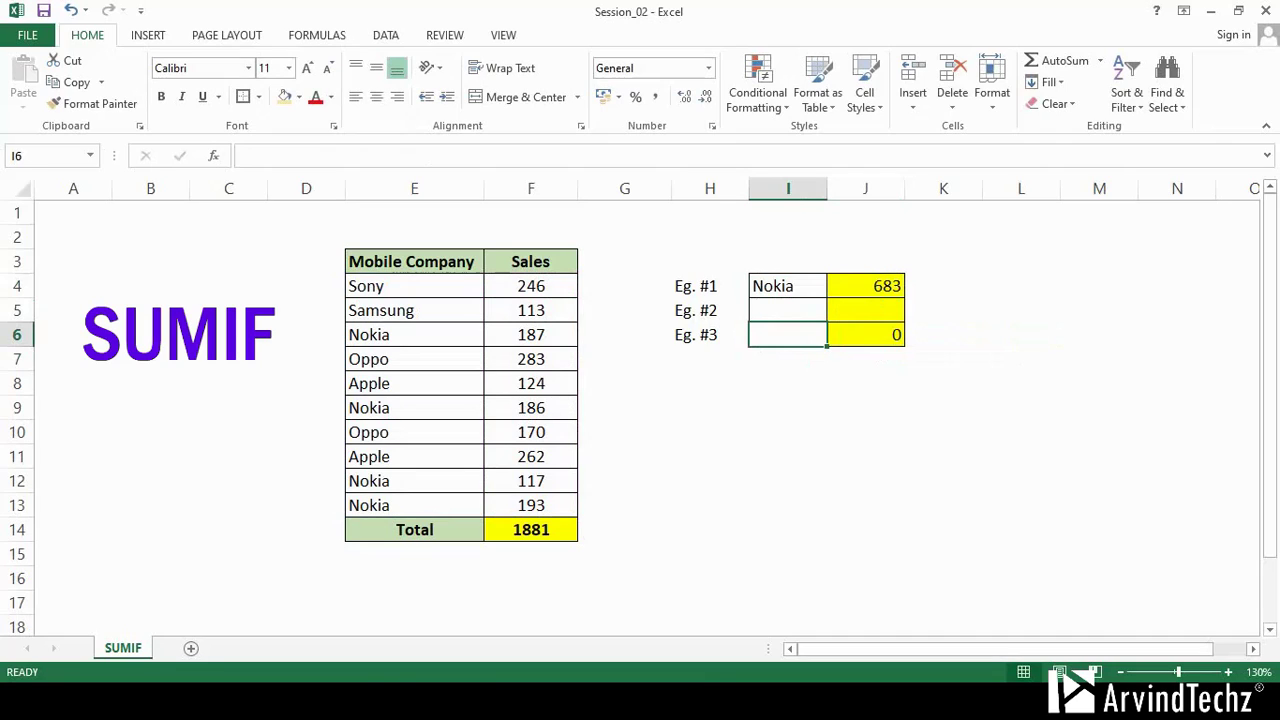
{"action": "left_click", "coordinate": [385, 35]}
{"action": "left_click", "coordinate": [775, 100]}
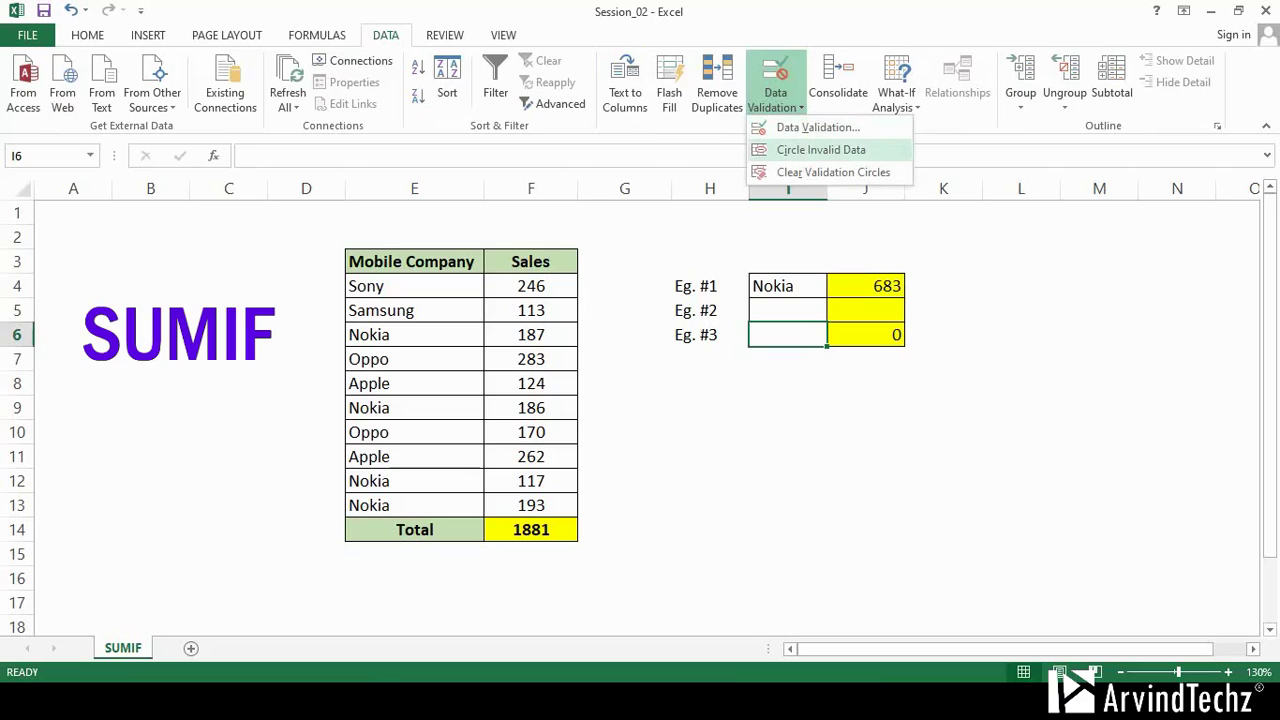
{"action": "key", "text": "Up"}
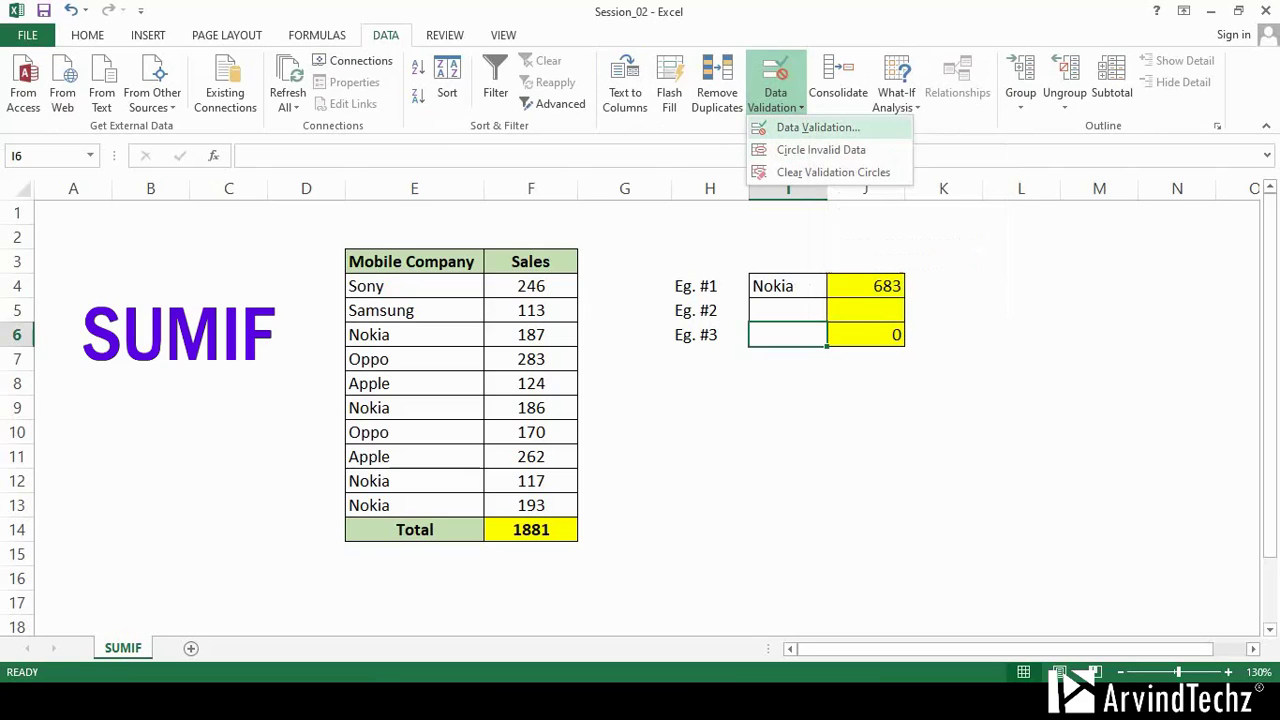
{"action": "key", "text": "Return"}
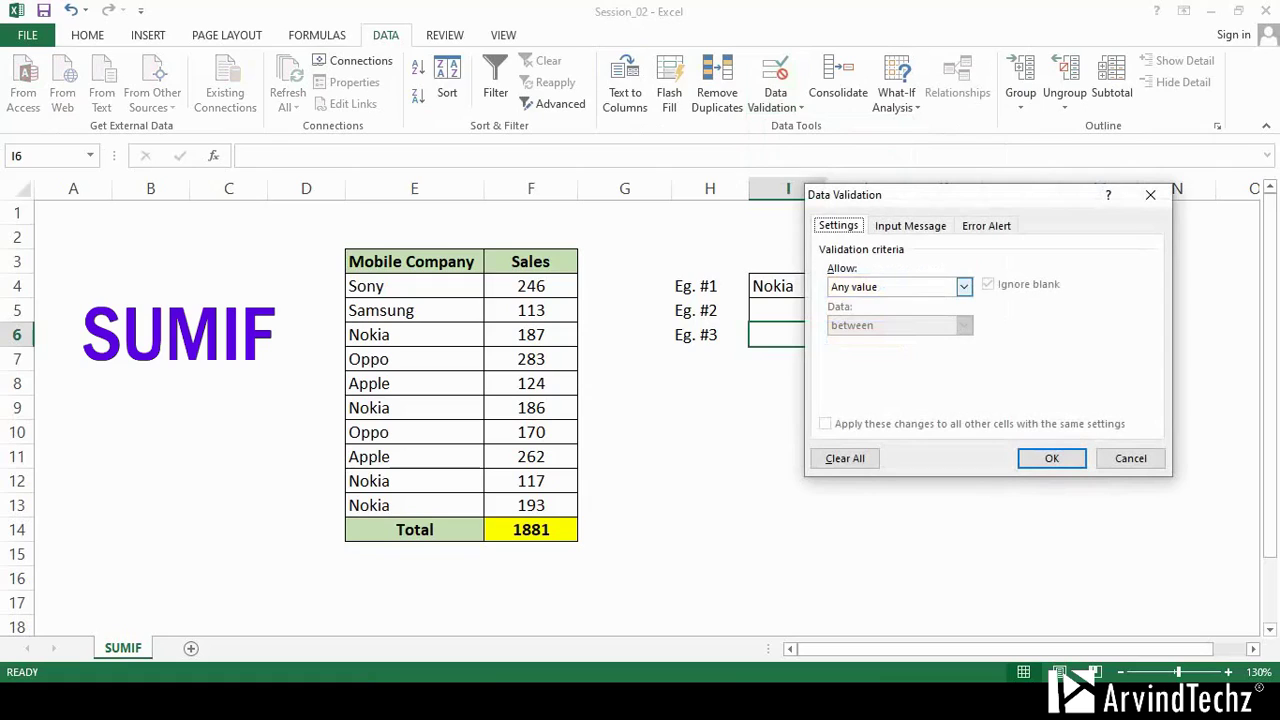
{"action": "key", "text": "Tab"}
{"action": "key", "text": "alt+Down"}
{"action": "key", "text": "Down"}
{"action": "key", "text": "Down"}
{"action": "key", "text": "Down"}
{"action": "key", "text": "Down"}
{"action": "key", "text": "Up"}
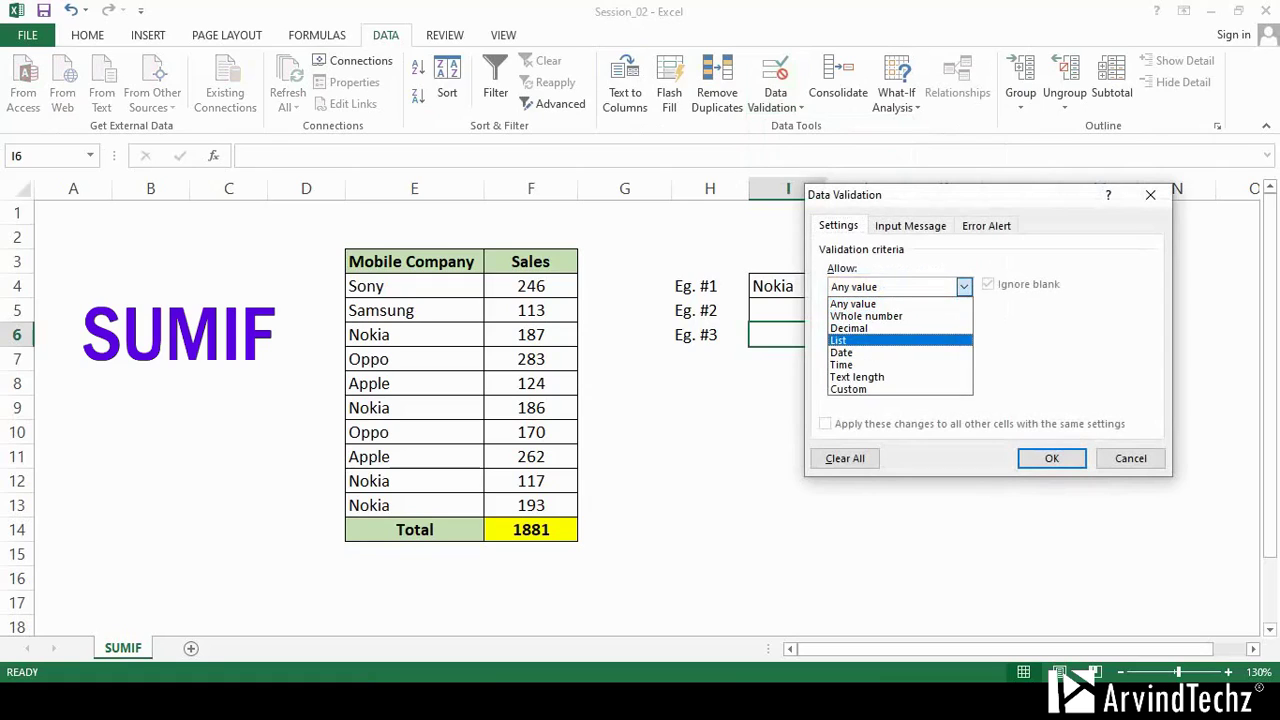
{"action": "key", "text": "Return"}
Set the validation list's source to the mobile company names, =$E$4:$E$13, and apply it to I6
{"action": "left_click", "coordinate": [1073, 362]}
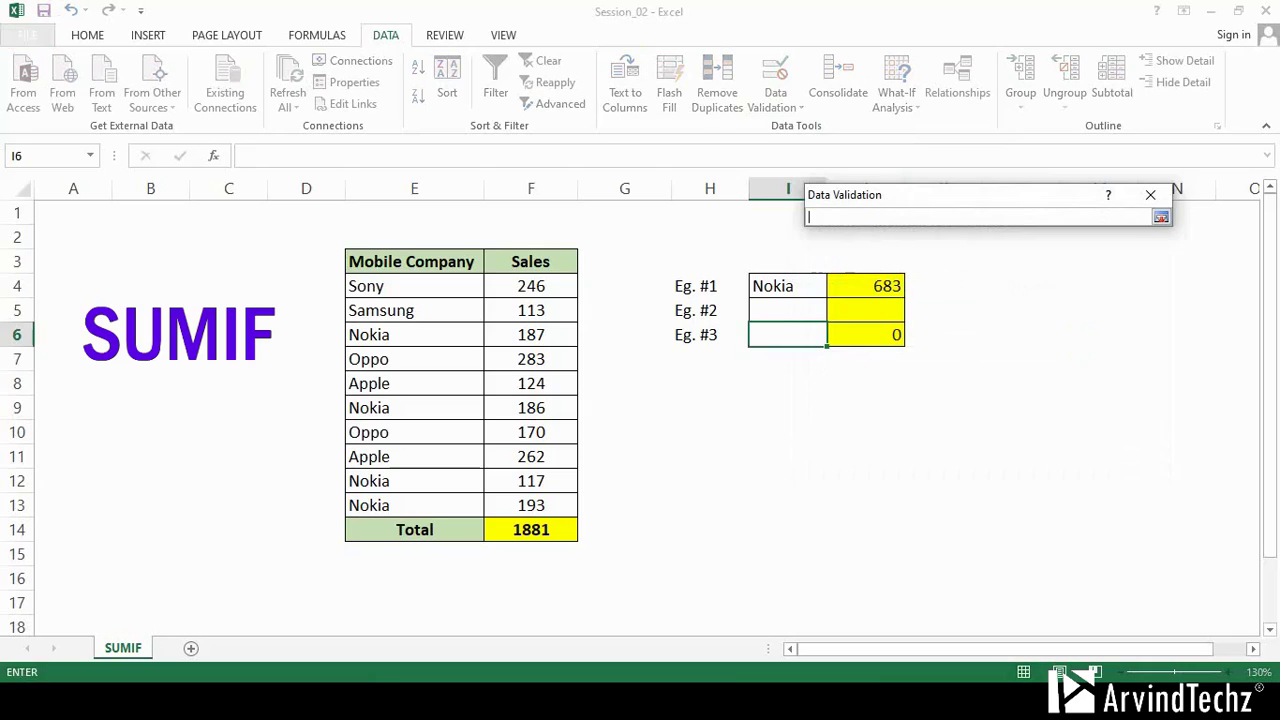
{"action": "left_click_drag", "start_coordinate": [370, 286], "coordinate": [414, 505]}
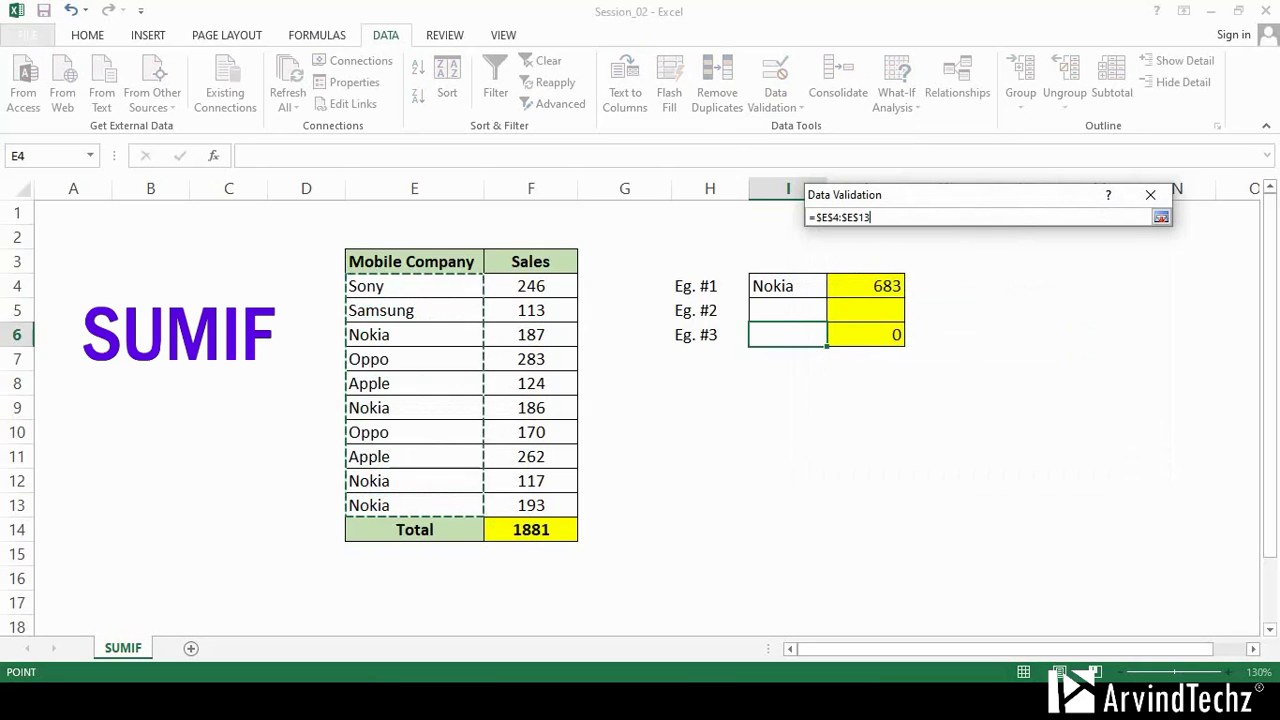
{"action": "key", "text": "Return"}
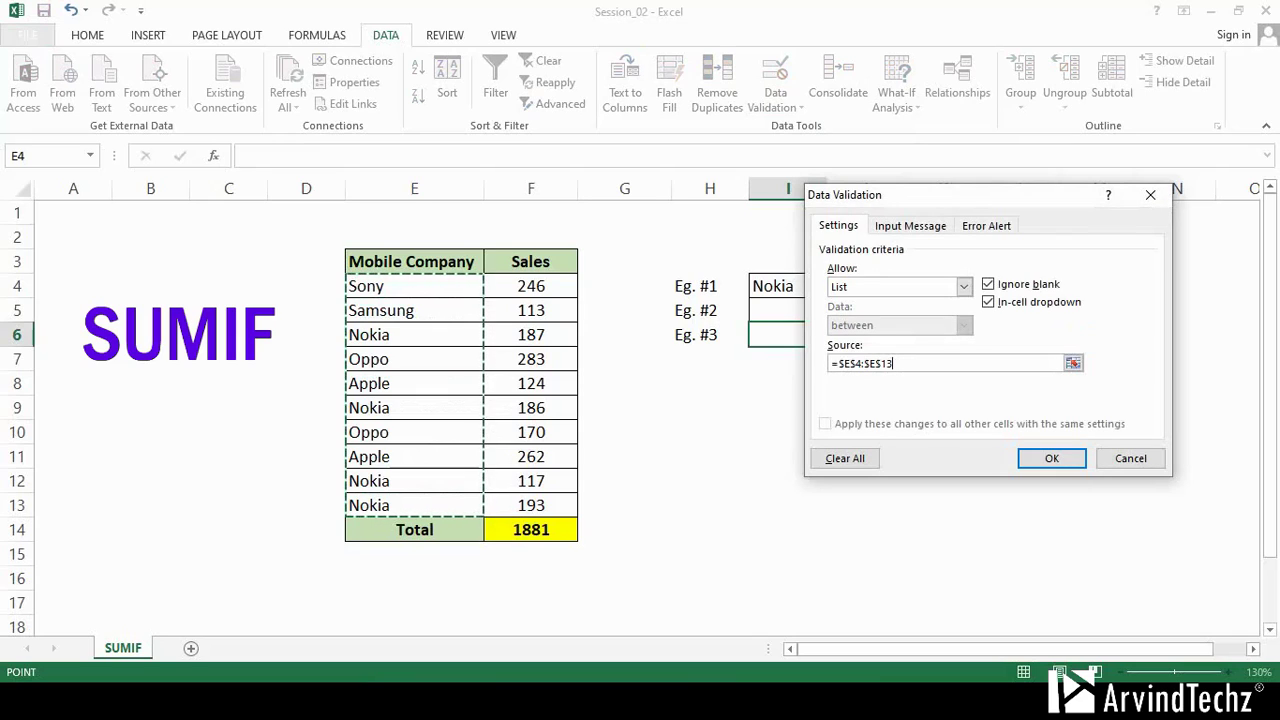
{"action": "key", "text": "Return"}
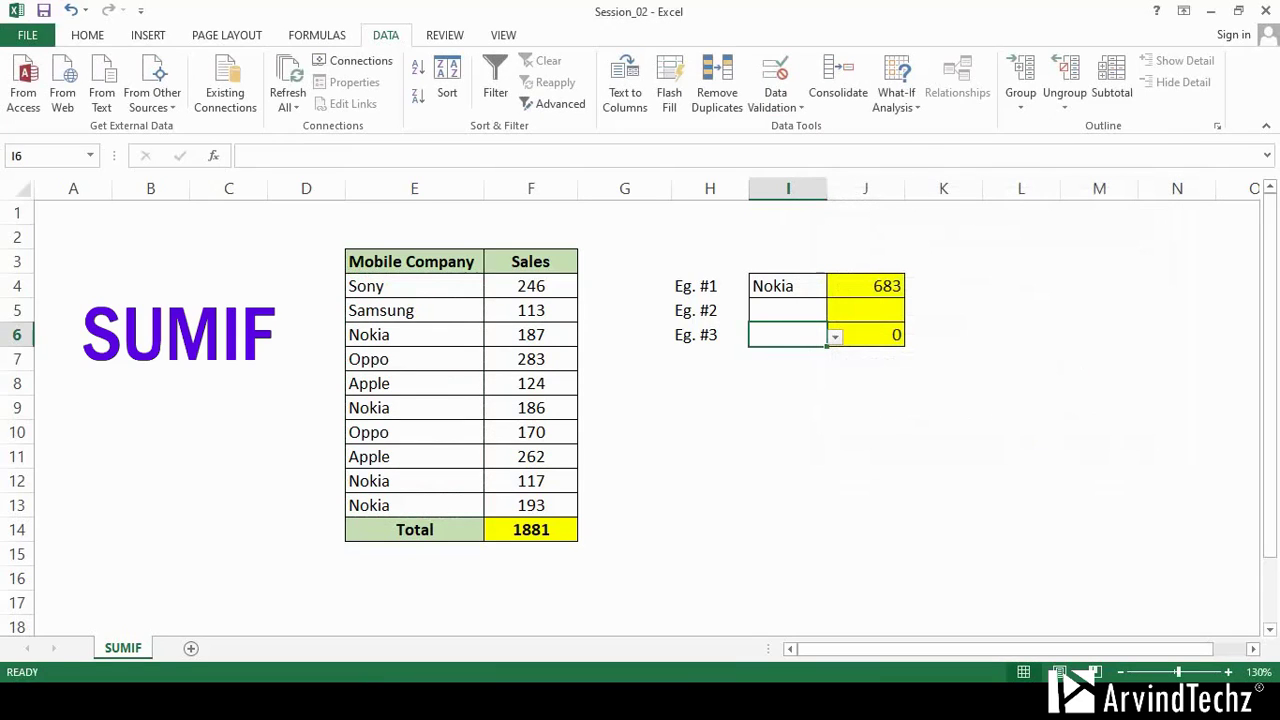
Try several companies from the dropdown list in I6, finishing with Nokia selected
{"action": "key", "text": "alt+Down"}
{"action": "key", "text": "Down"}
{"action": "key", "text": "Down"}
{"action": "key", "text": "Down"}
{"action": "key", "text": "Down"}
{"action": "key", "text": "Return"}
{"action": "key", "text": "alt+Down"}
{"action": "key", "text": "Down"}
{"action": "key", "text": "Down"}
{"action": "key", "text": "Down"}
{"action": "key", "text": "Down"}
{"action": "key", "text": "Return"}
{"action": "key", "text": "alt+Down"}
{"action": "key", "text": "Down"}
{"action": "key", "text": "Down"}
{"action": "key", "text": "Down"}
{"action": "key", "text": "Down"}
{"action": "key", "text": "Down"}
{"action": "key", "text": "Return"}
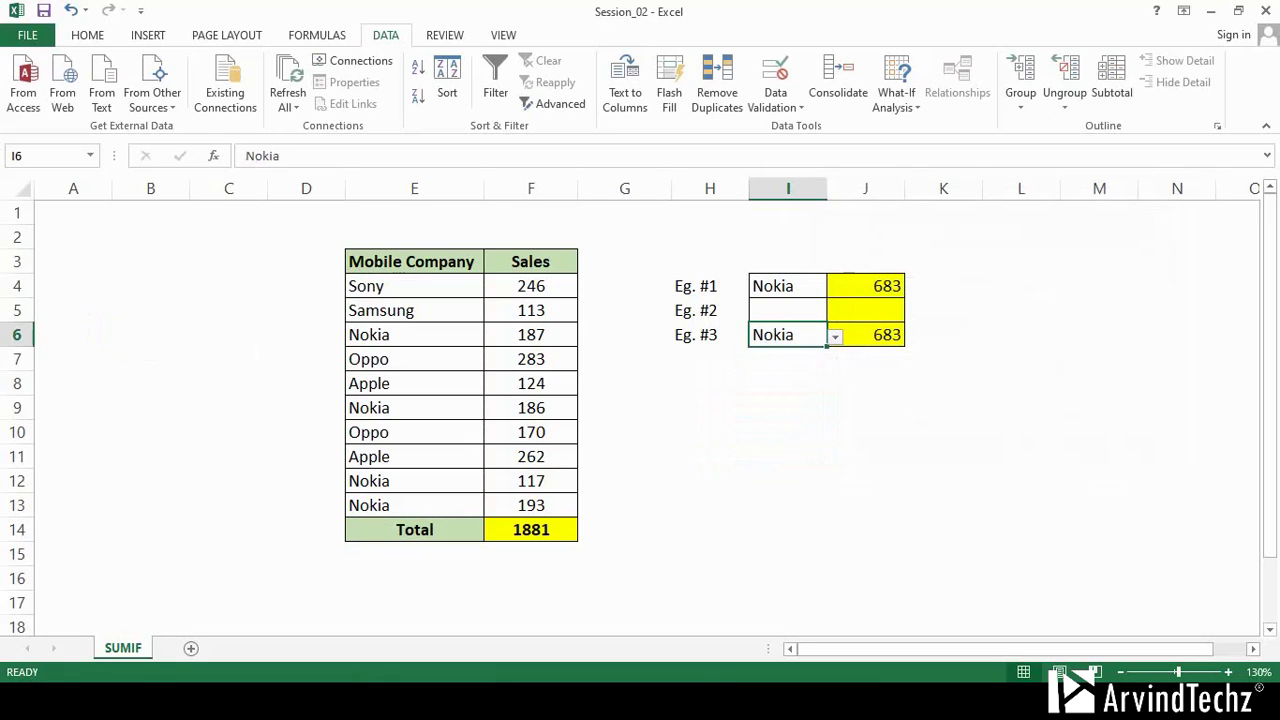
Browse the company entries in the dropdown list of I6 and confirm a choice
{"action": "key", "text": "alt+Down"}
{"action": "key", "text": "Down"}
{"action": "key", "text": "Down"}
{"action": "key", "text": "Down"}
{"action": "key", "text": "Down"}
{"action": "key", "text": "Down"}
{"action": "key", "text": "Up"}
{"action": "key", "text": "Up"}
{"action": "key", "text": "Up"}
{"action": "key", "text": "Up"}
{"action": "key", "text": "Up"}
{"action": "key", "text": "Return"}
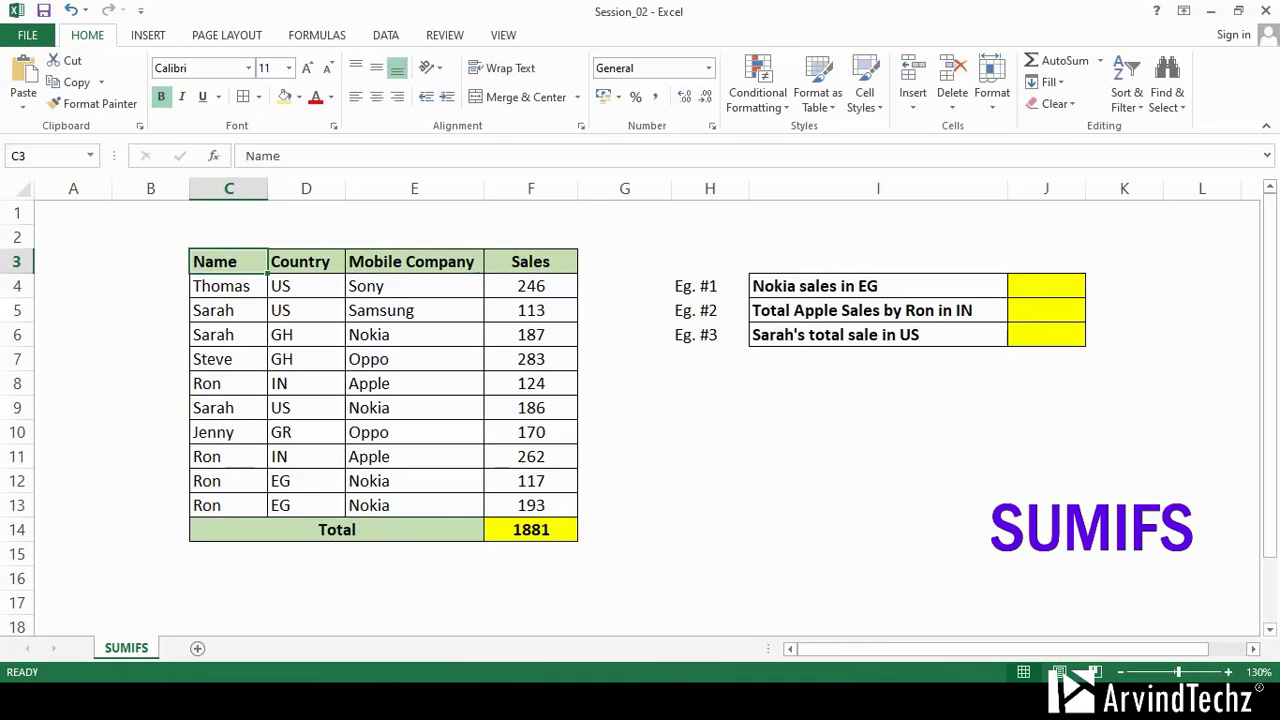
Start a SUMIFS formula in J4 for Nokia sales in EG, using F4:F13 as the sum range
{"action": "left_click", "coordinate": [1046, 286]}
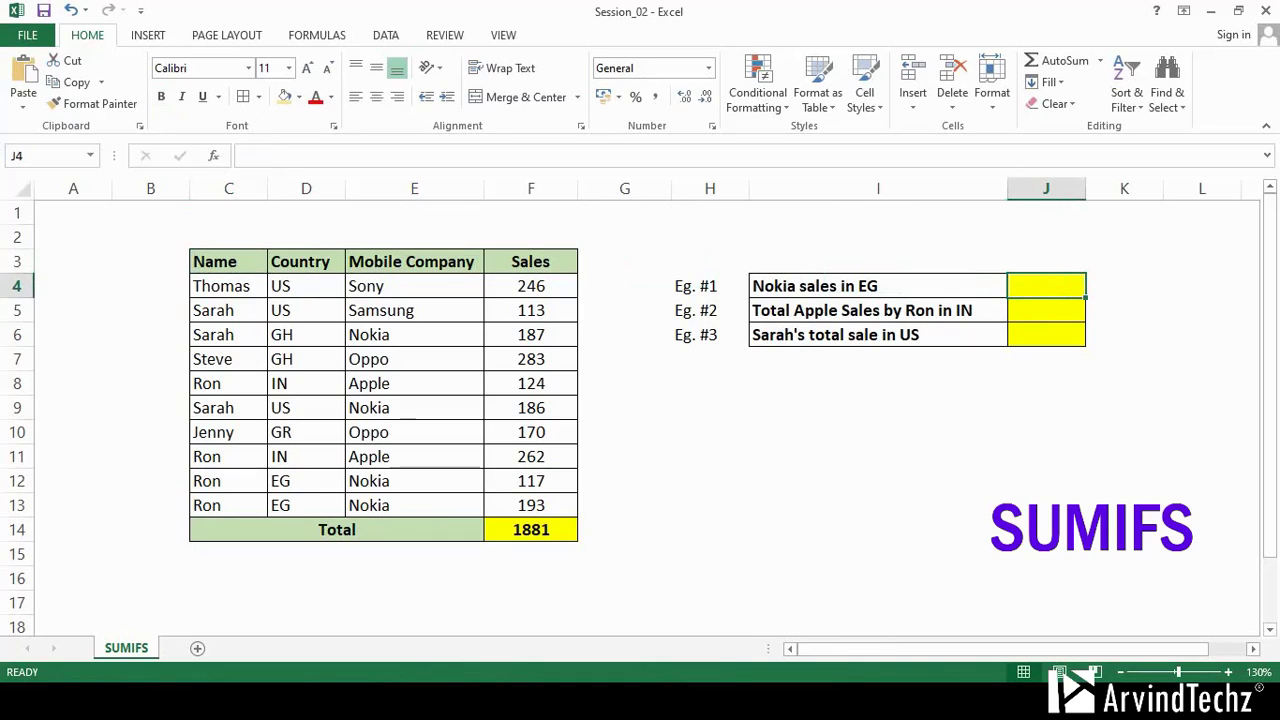
{"action": "type", "text": "="}
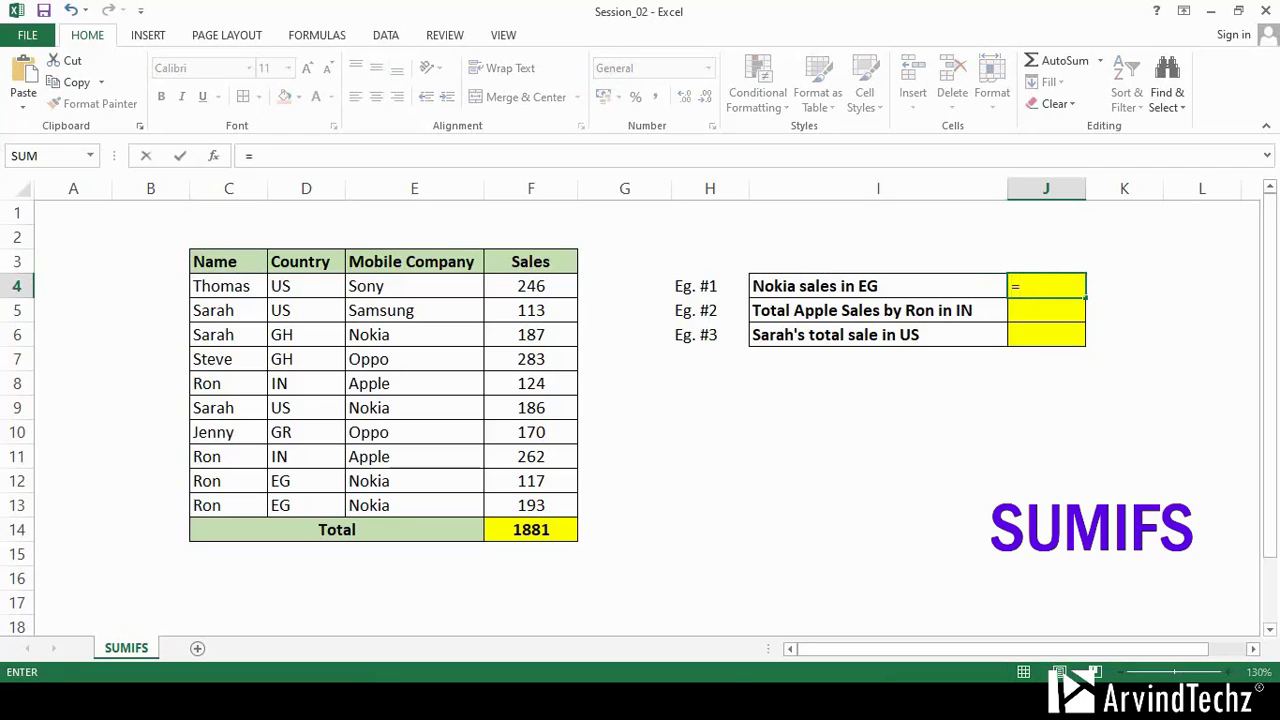
{"action": "type", "text": "sum"}
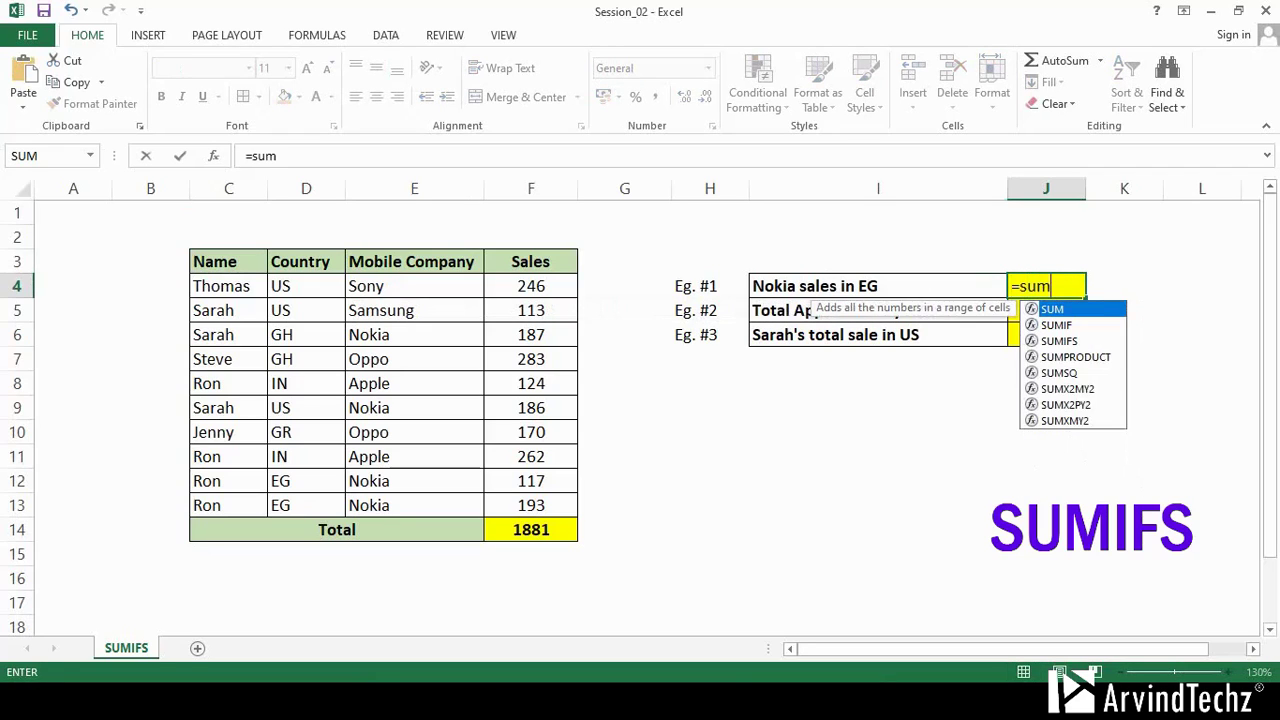
{"action": "type", "text": "ifs"}
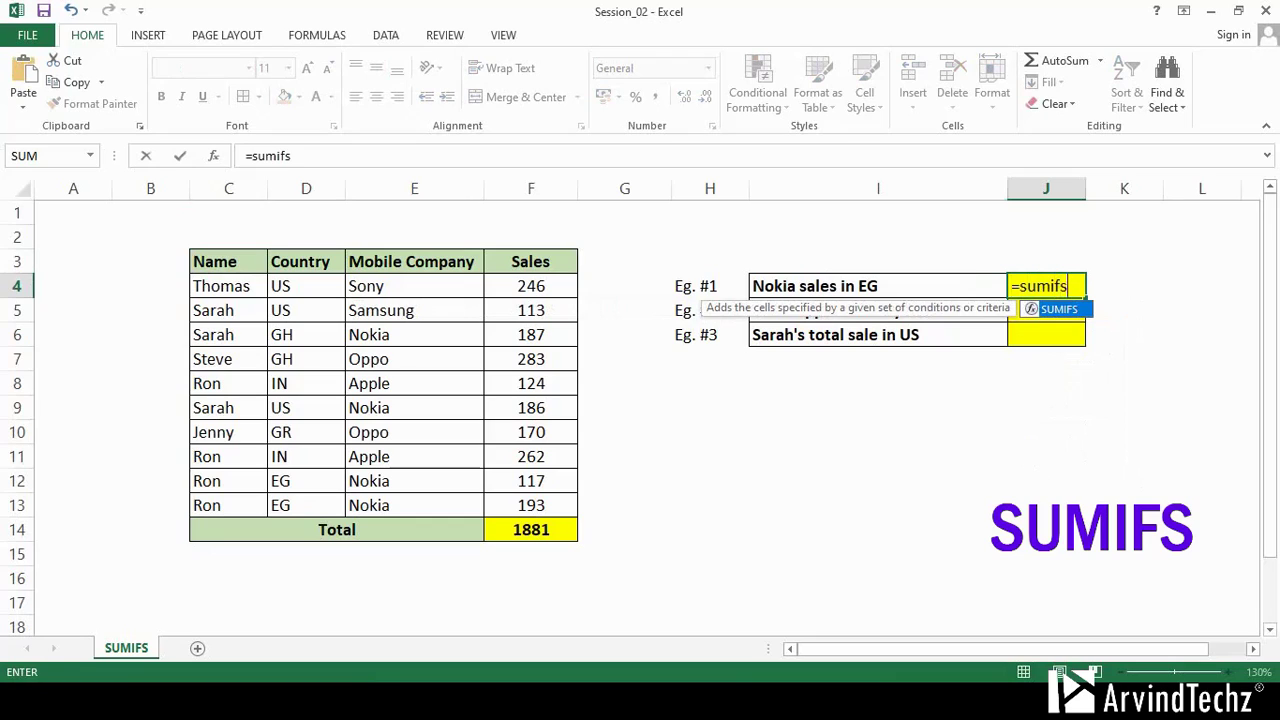
{"action": "type", "text": "("}
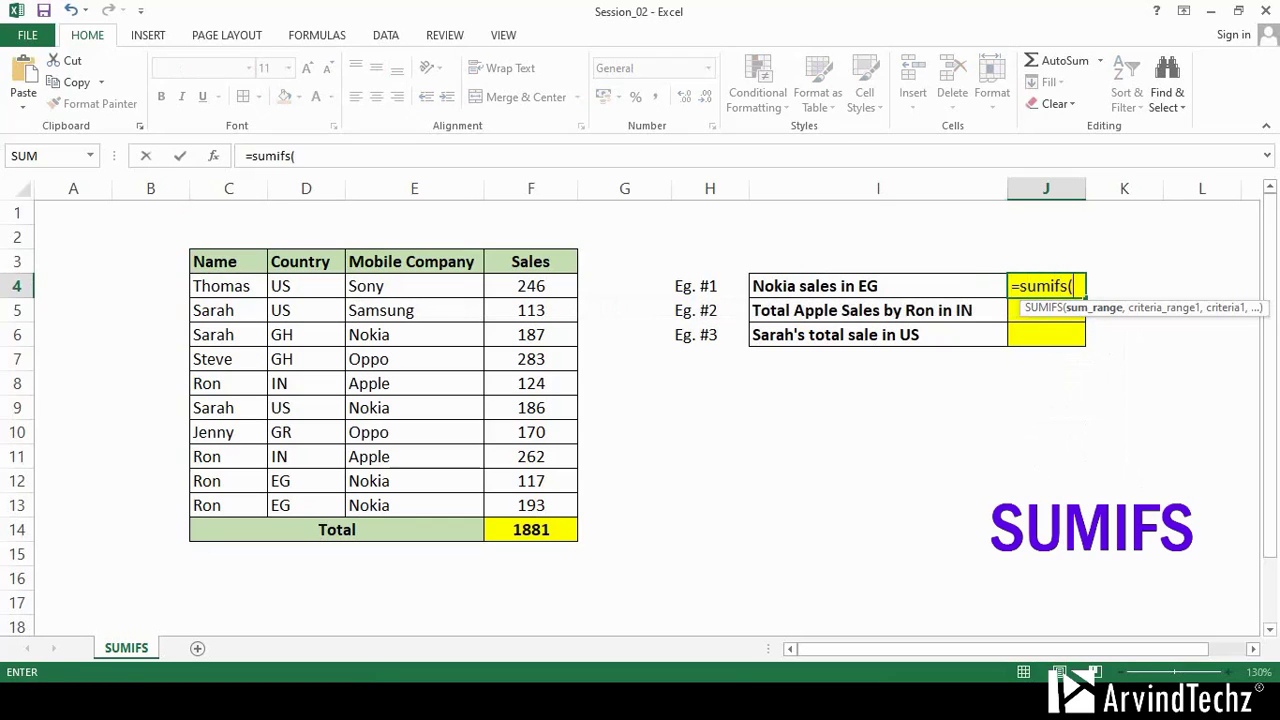
{"action": "left_click_drag", "start_coordinate": [531, 286], "coordinate": [531, 505]}
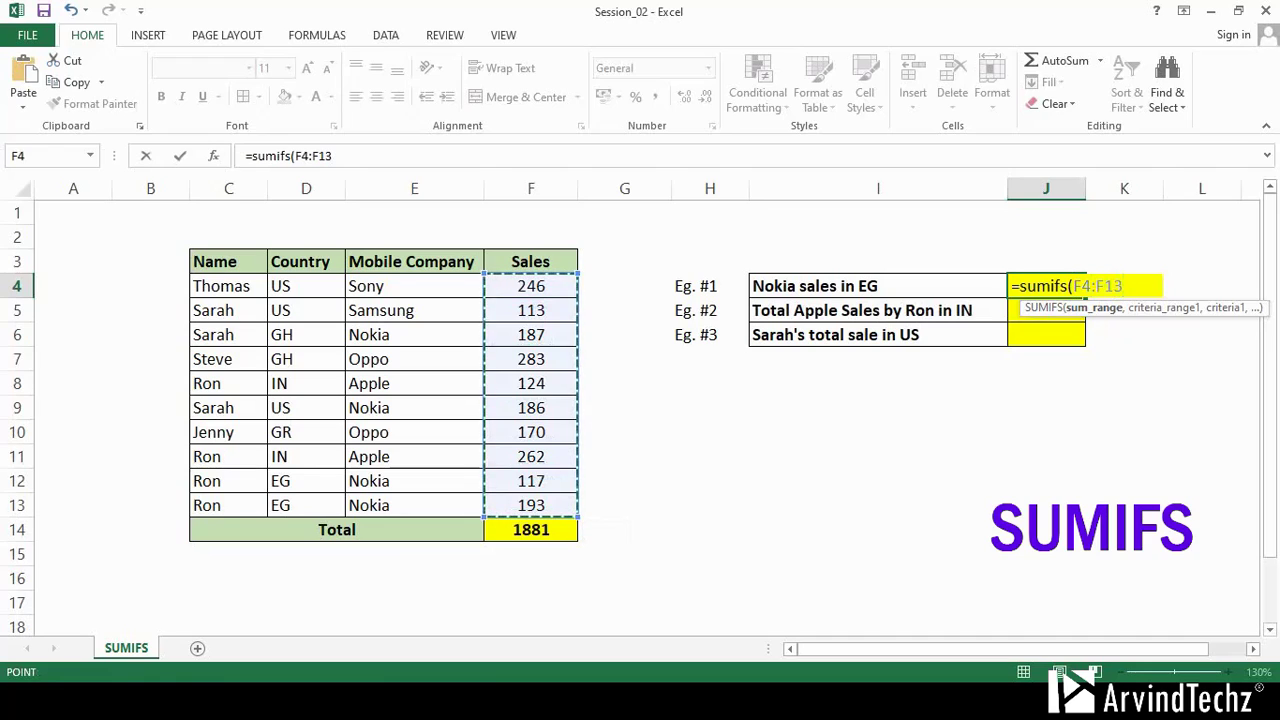
{"action": "type", "text": ","}
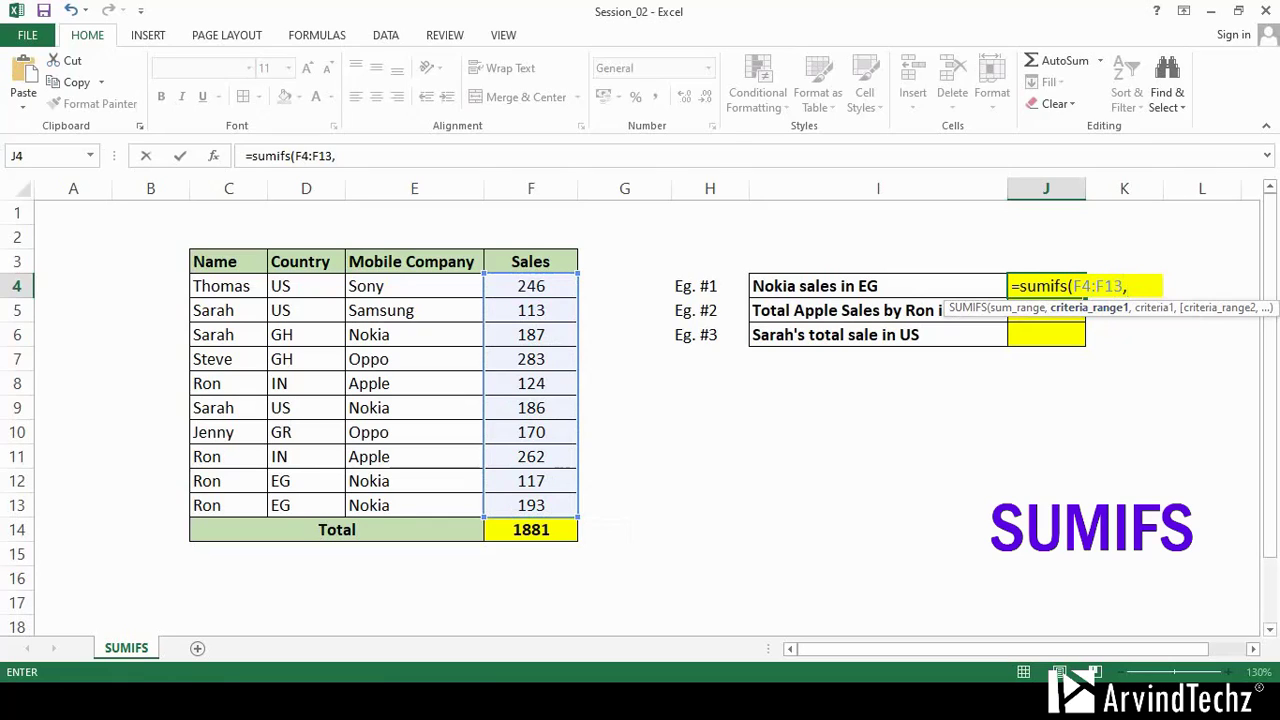
Complete the J4 formula with criteria "Nokia" in E4:E13 and "EG" in D4:D13
{"action": "left_click", "coordinate": [414, 286]}
{"action": "left_click_drag", "start_coordinate": [414, 286], "coordinate": [482, 505]}
{"action": "type", "text": ",\"Nokia"}
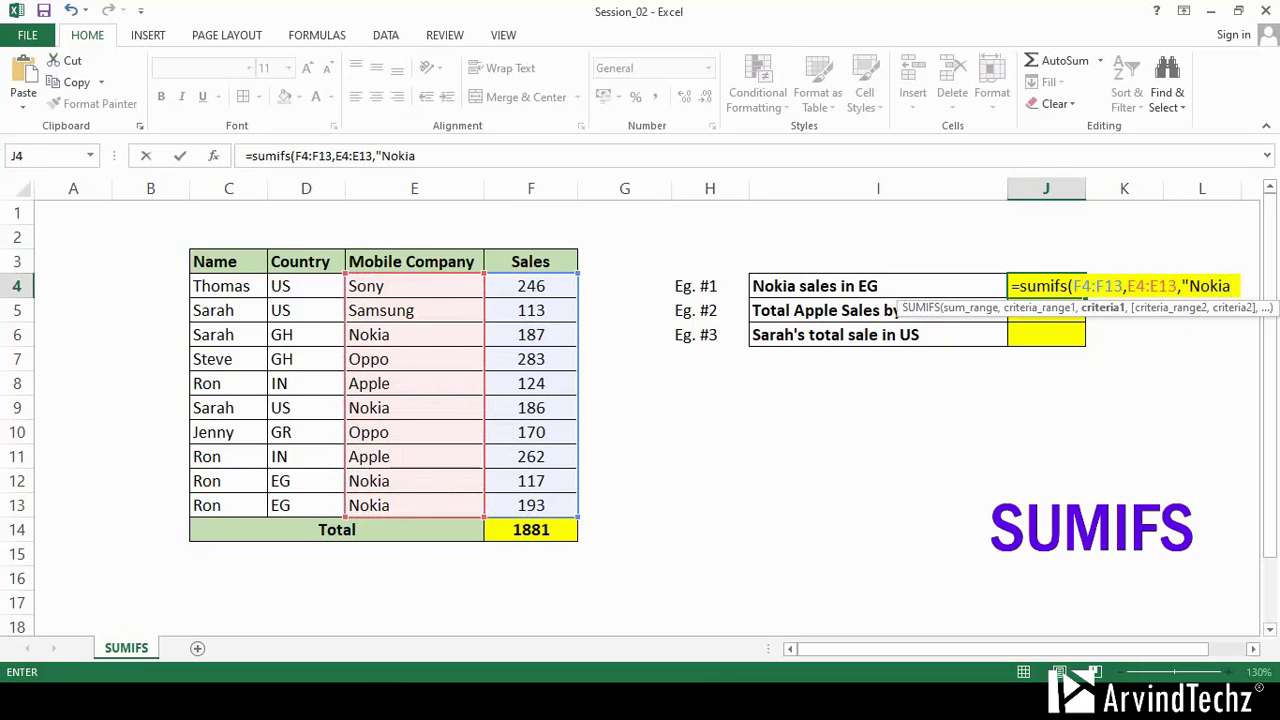
{"action": "type", "text": "\","}
{"action": "left_click_drag", "start_coordinate": [306, 286], "coordinate": [330, 505]}
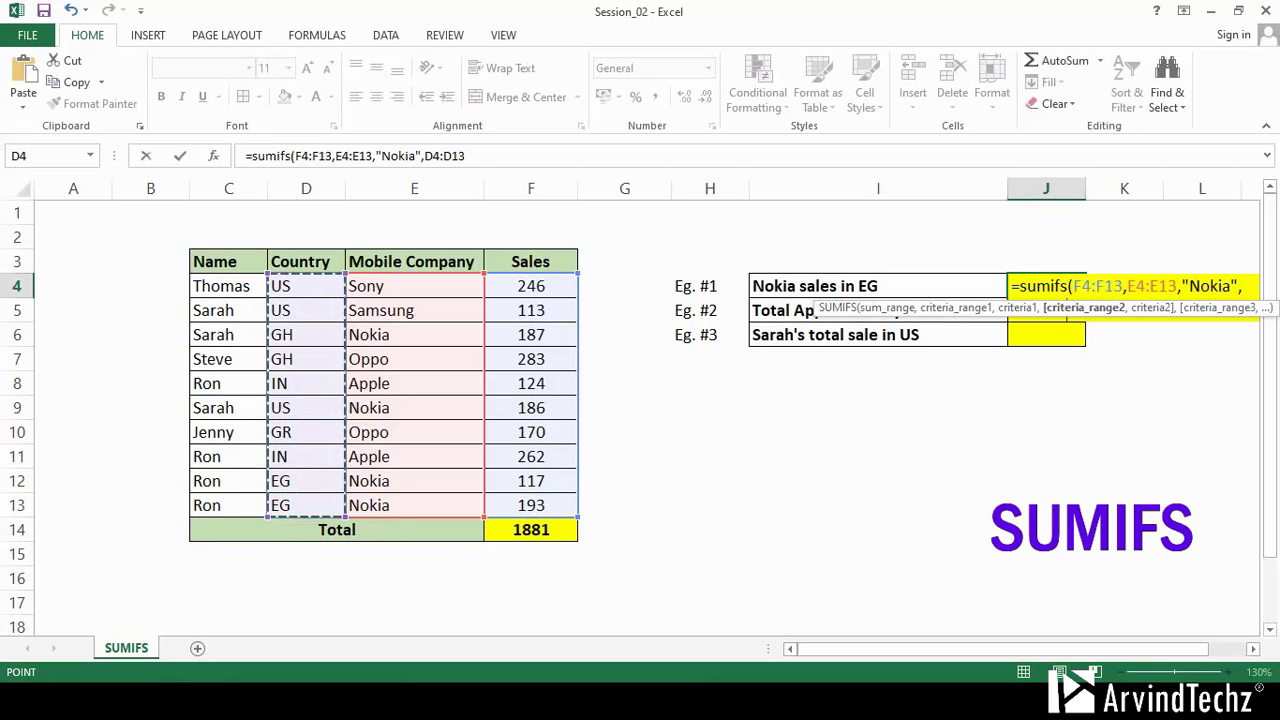
{"action": "left_click_drag", "start_coordinate": [999, 649], "coordinate": [1044, 649]}
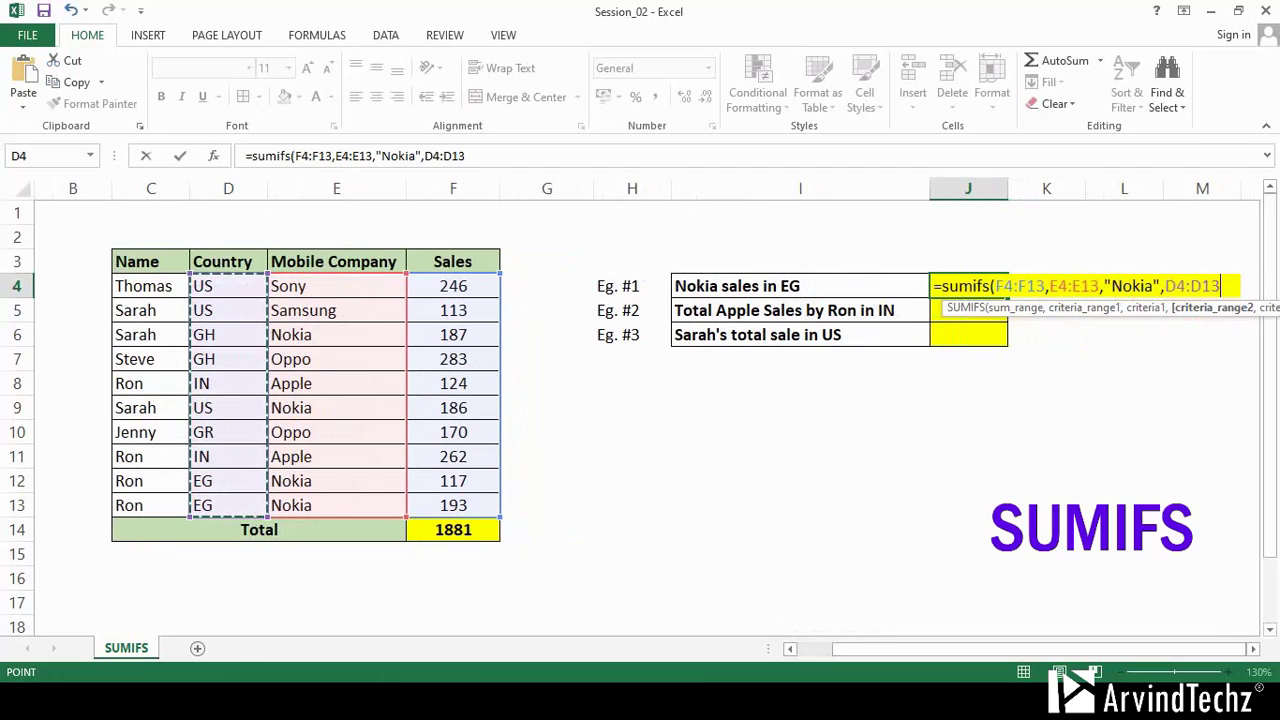
{"action": "type", "text": ","}
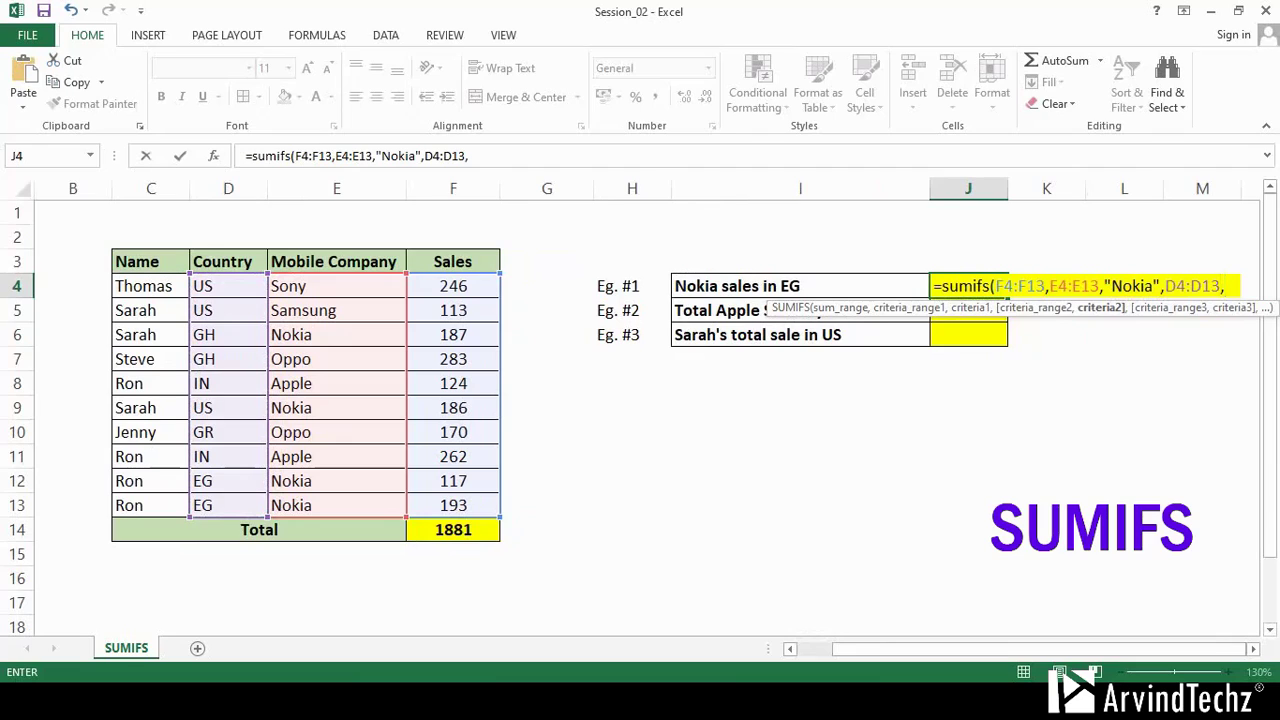
{"action": "type", "text": "\"EG"}
{"action": "key", "text": "Return"}
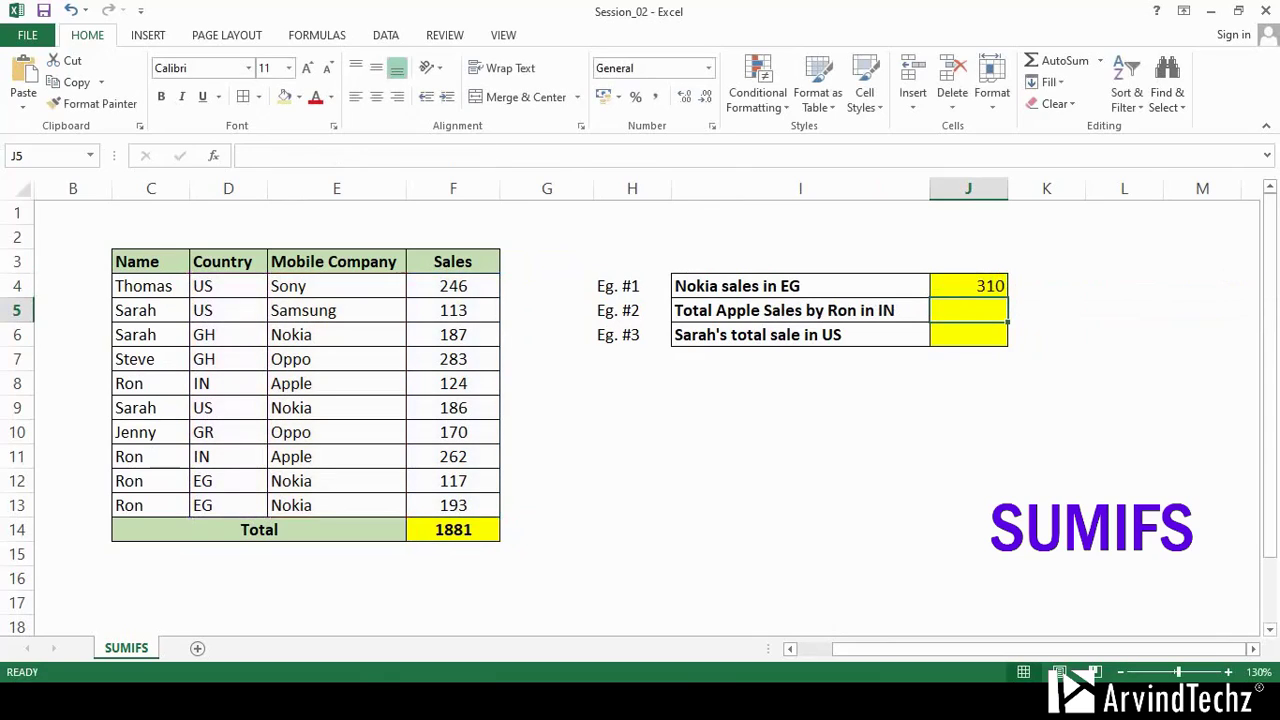
Make the result in J4 bold and review the ranges used by its SUMIFS formula
{"action": "left_click", "coordinate": [968, 286]}
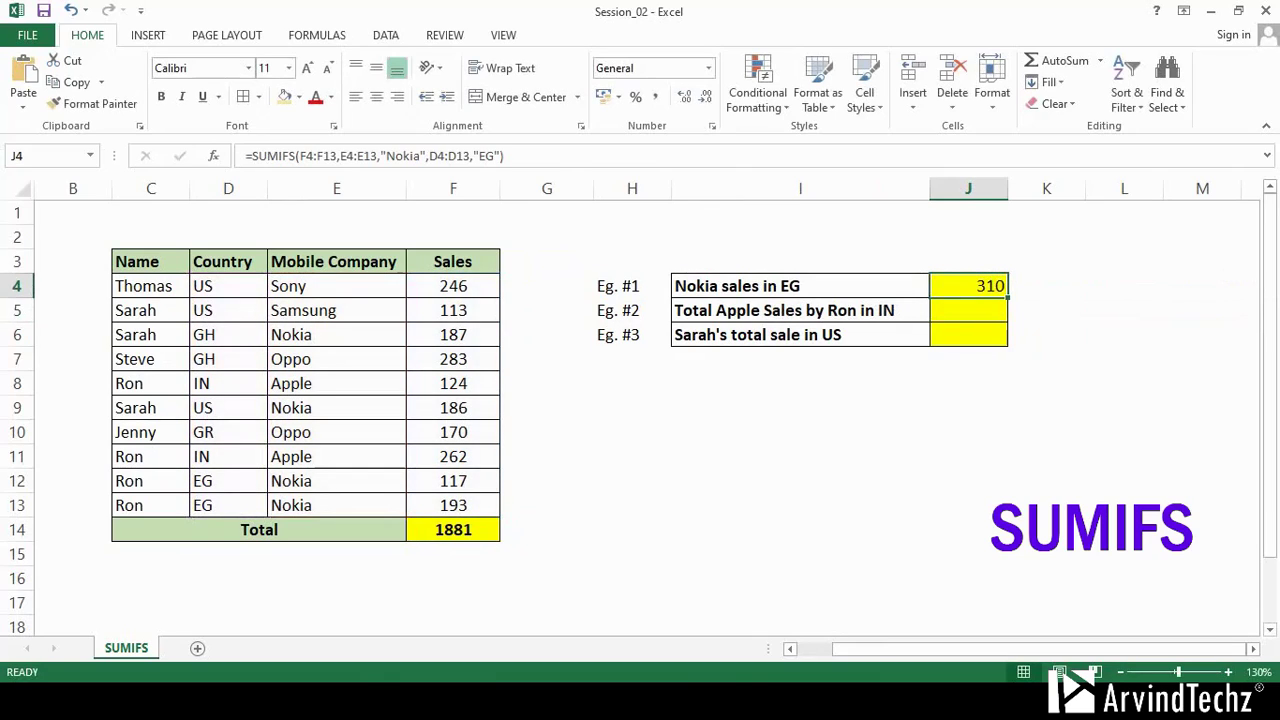
{"action": "key", "text": "ctrl+b"}
{"action": "key", "text": "F2"}
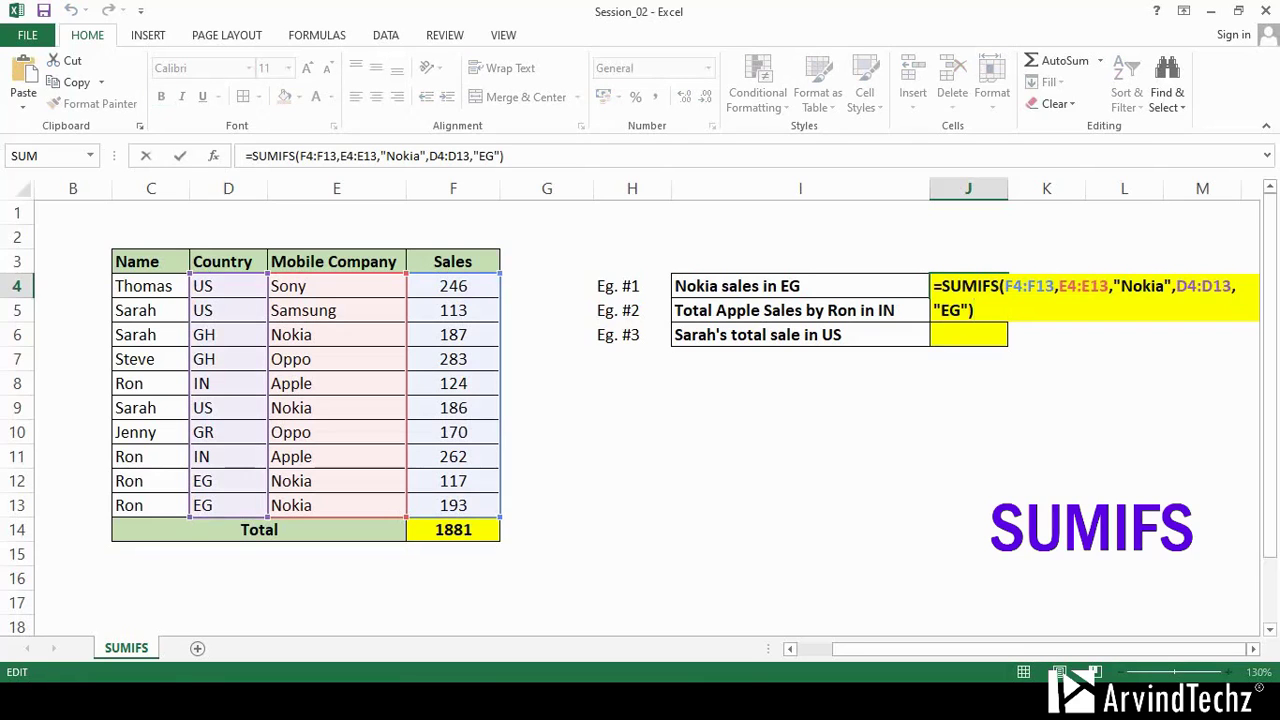
{"action": "left_click", "coordinate": [968, 407]}
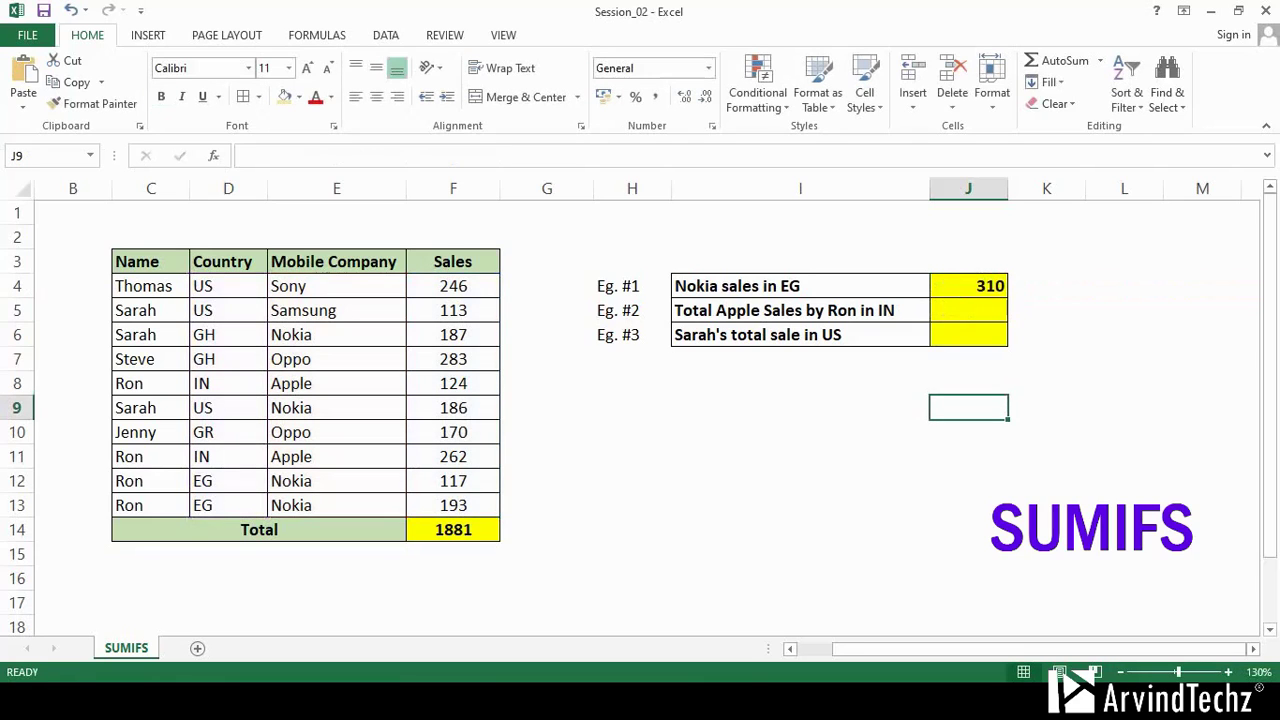
{"action": "left_click", "coordinate": [968, 286]}
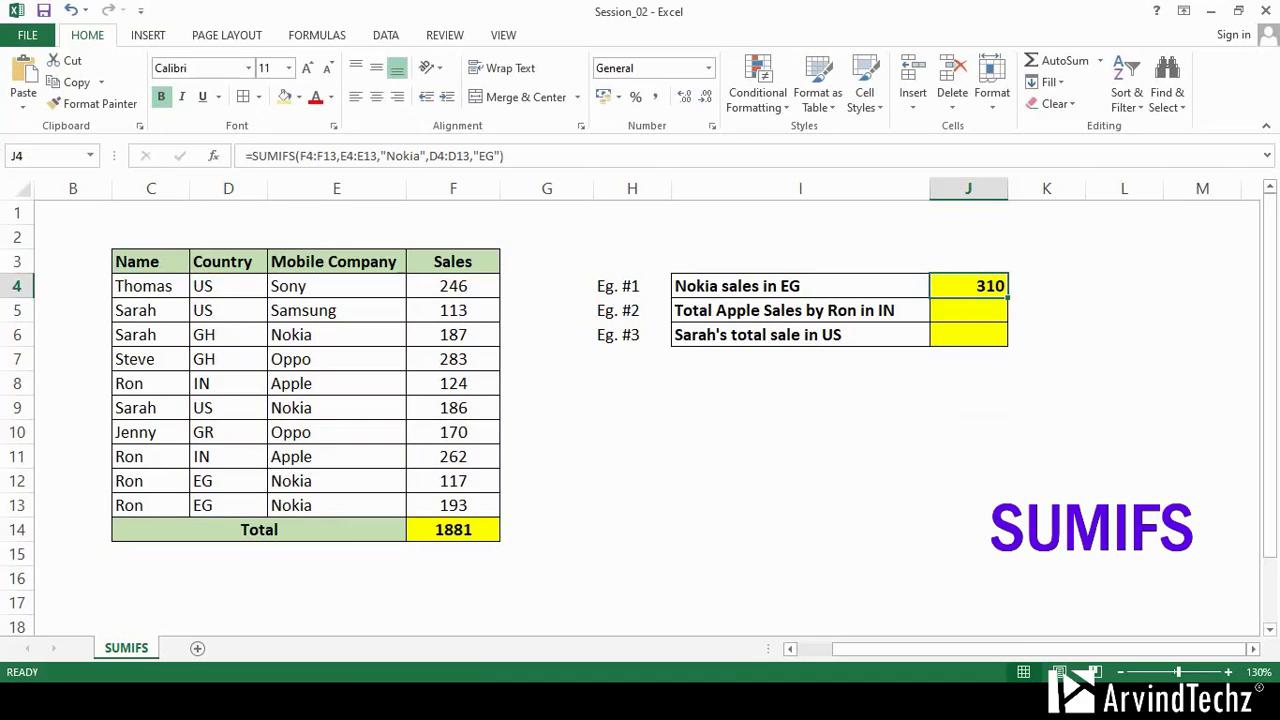
Start a SUMIFS formula in J5 with sum range F4:F13 and criterion "Apple" in E4:E13
{"action": "left_click", "coordinate": [968, 310]}
{"action": "type", "text": "=s"}
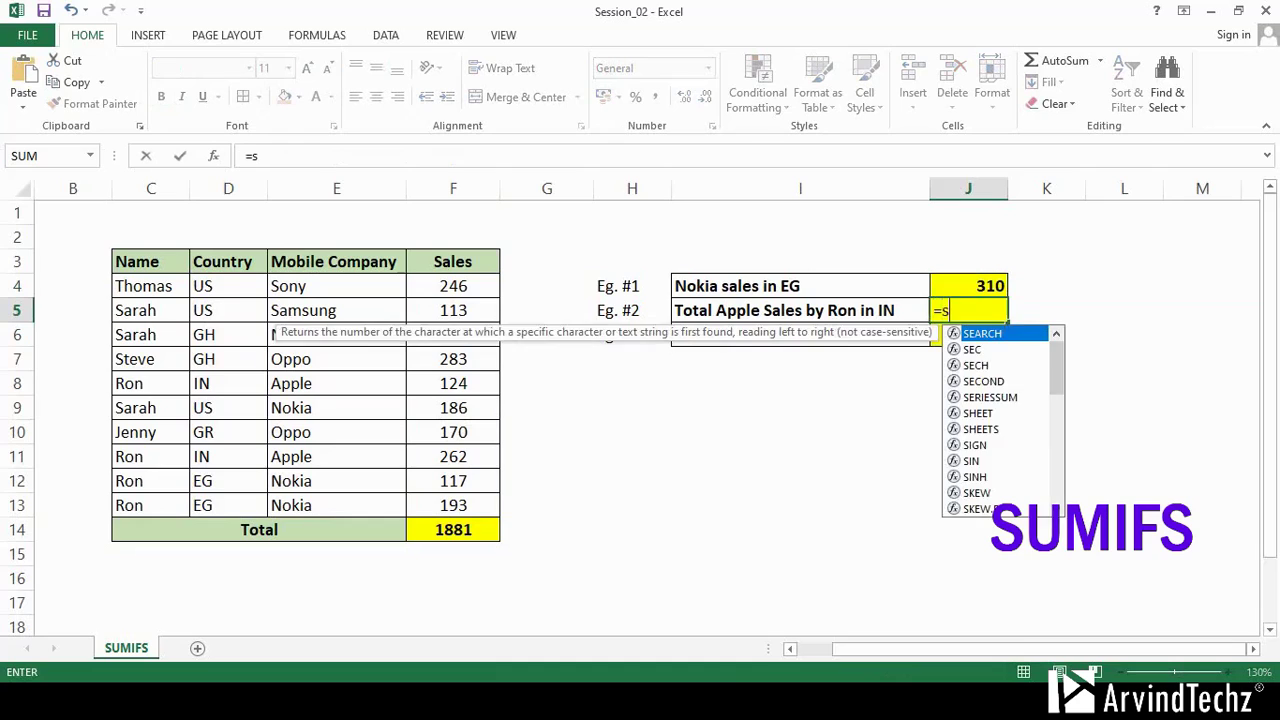
{"action": "type", "text": "um"}
{"action": "key", "text": "Down"}
{"action": "key", "text": "Down"}
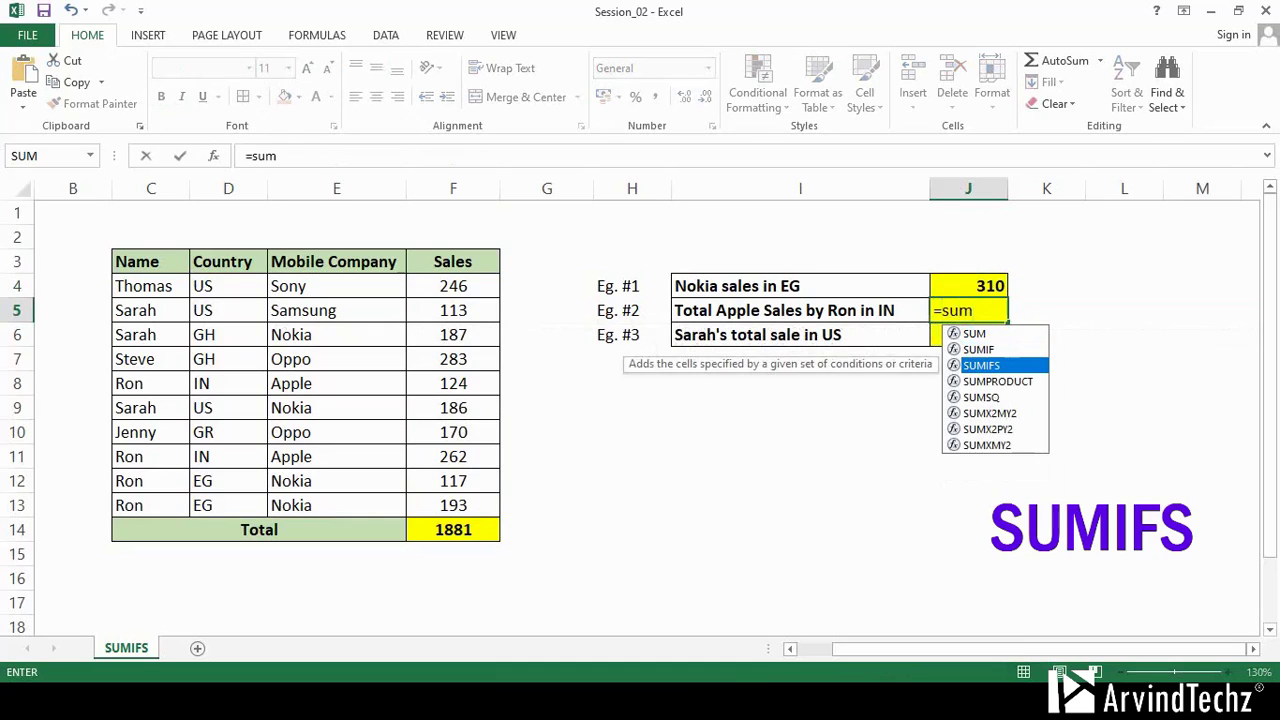
{"action": "key", "text": "Tab"}
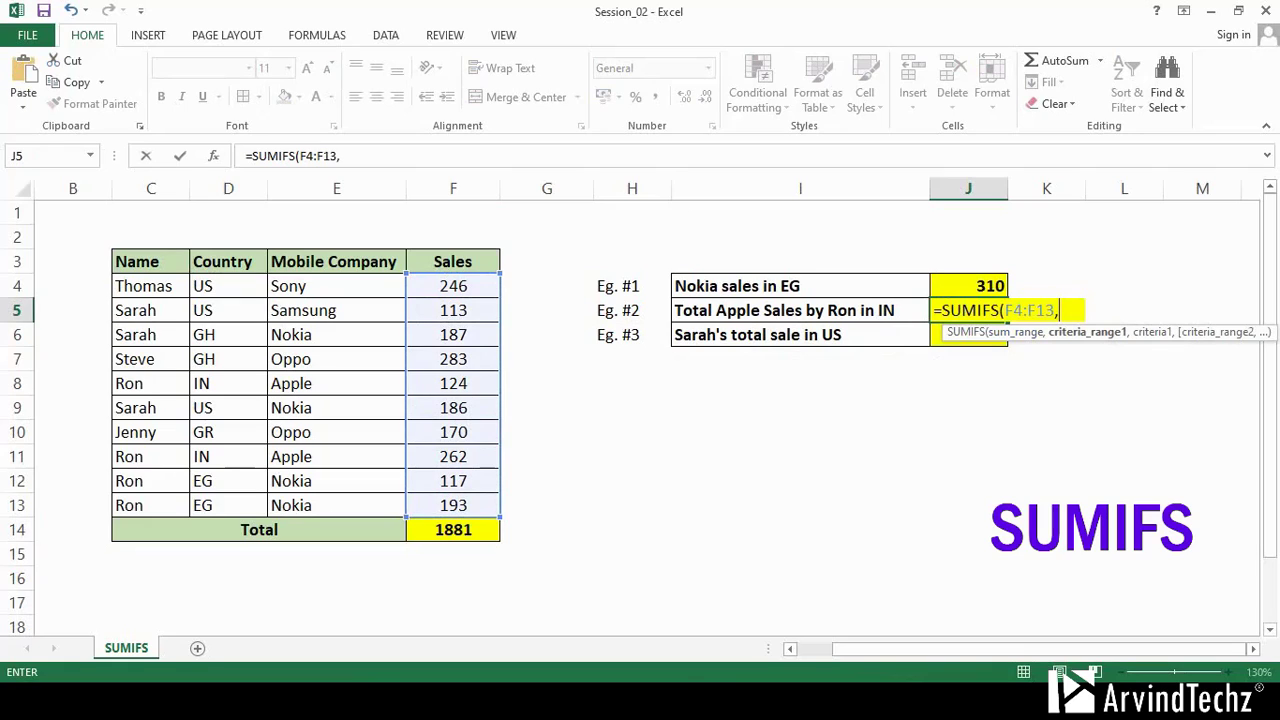
{"action": "left_click_drag", "start_coordinate": [400, 288], "coordinate": [400, 510]}
{"action": "type", "text": ",\"Apple\","}
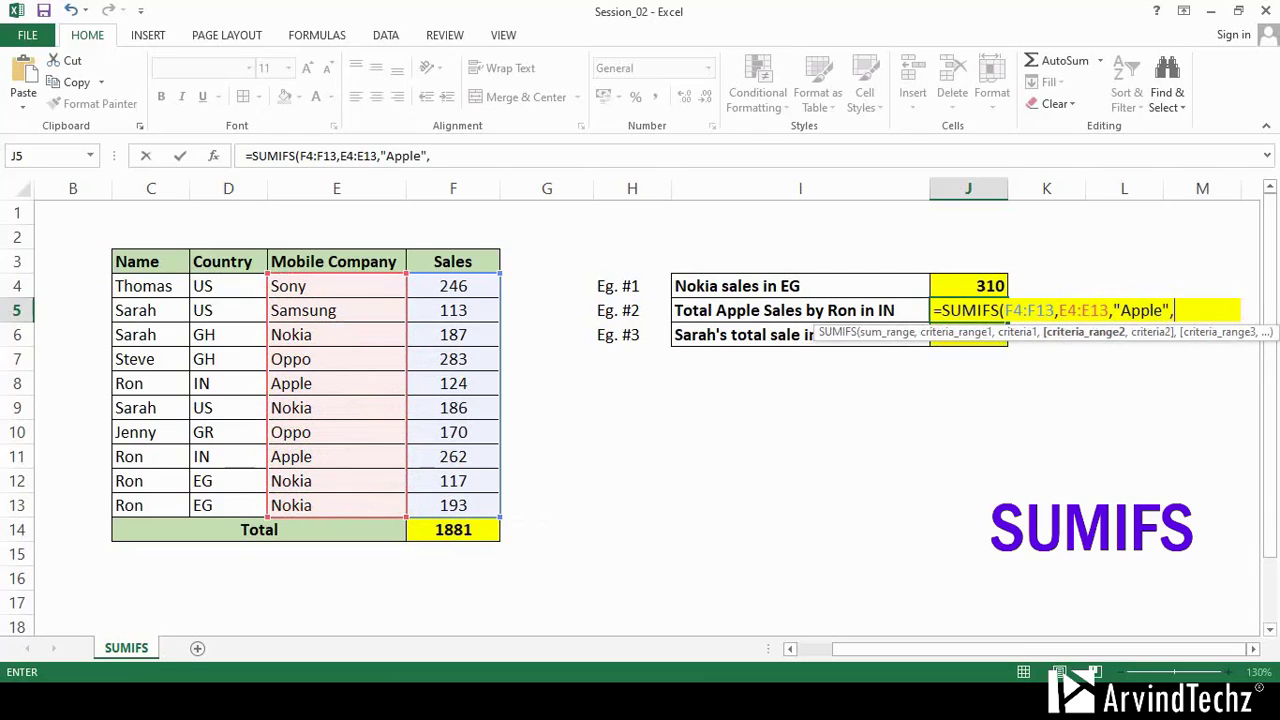
Complete the J5 formula with criterion "IN" in D4:D13 and the Eg. #2 salesperson's name in C4:C13
{"action": "left_click_drag", "start_coordinate": [228, 286], "coordinate": [230, 512]}
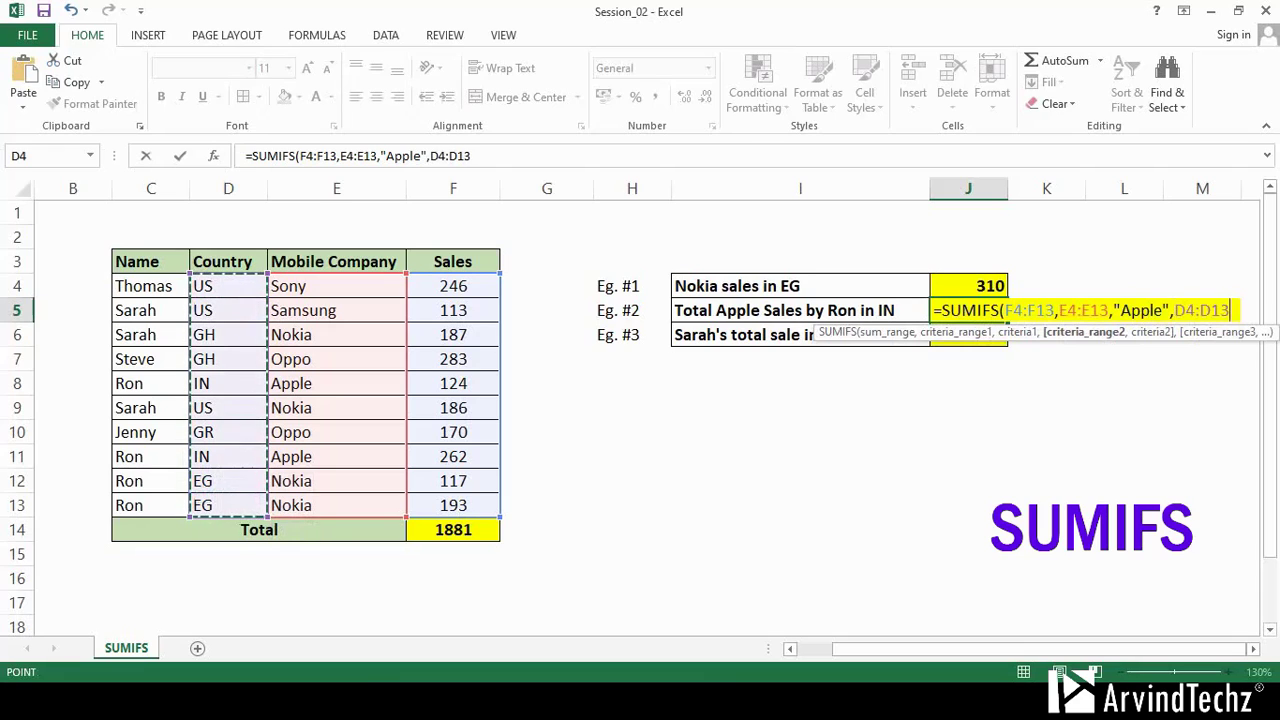
{"action": "type", "text": ",\""}
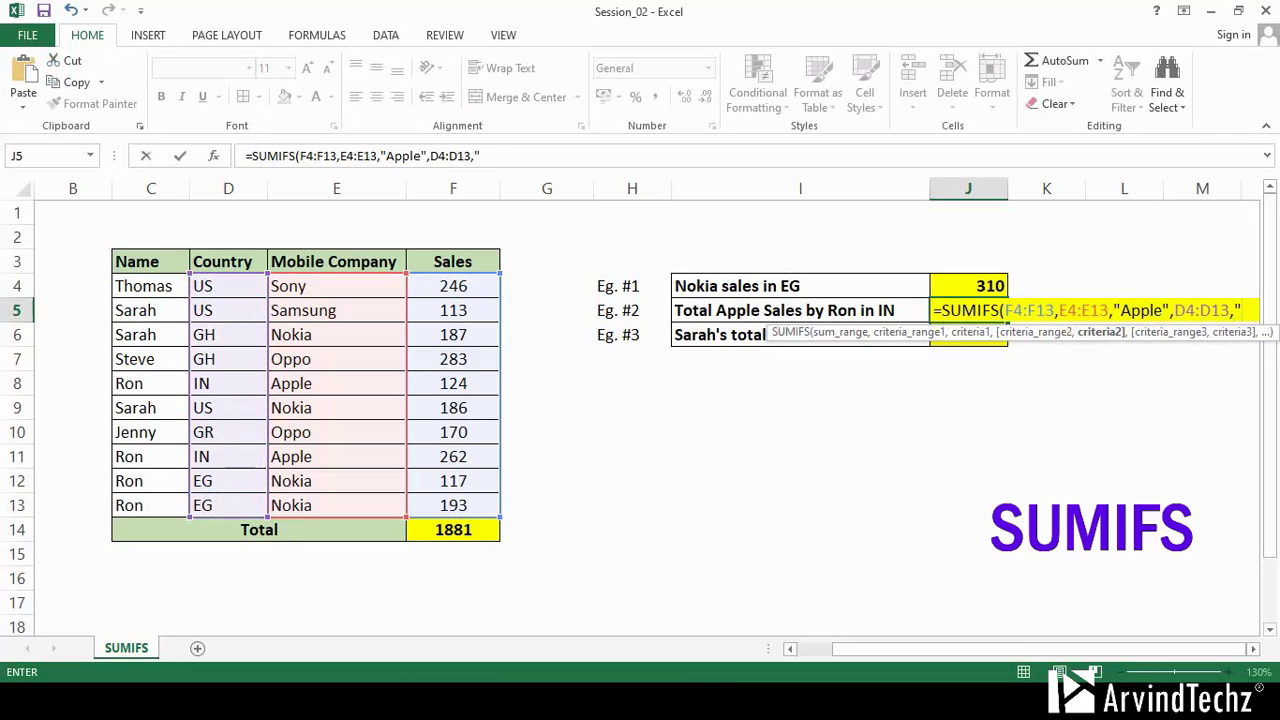
{"action": "type", "text": "IN\","}
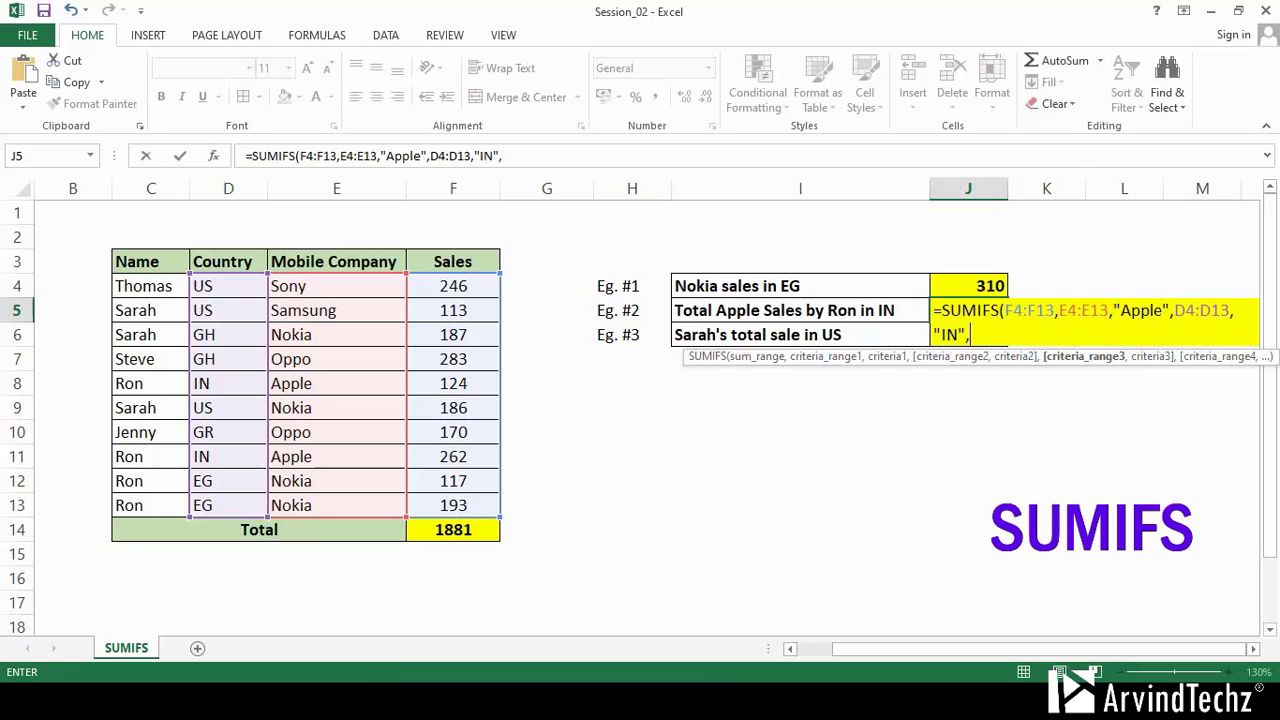
{"action": "left_click_drag", "start_coordinate": [150, 286], "coordinate": [150, 505]}
{"action": "type", "text": ","}
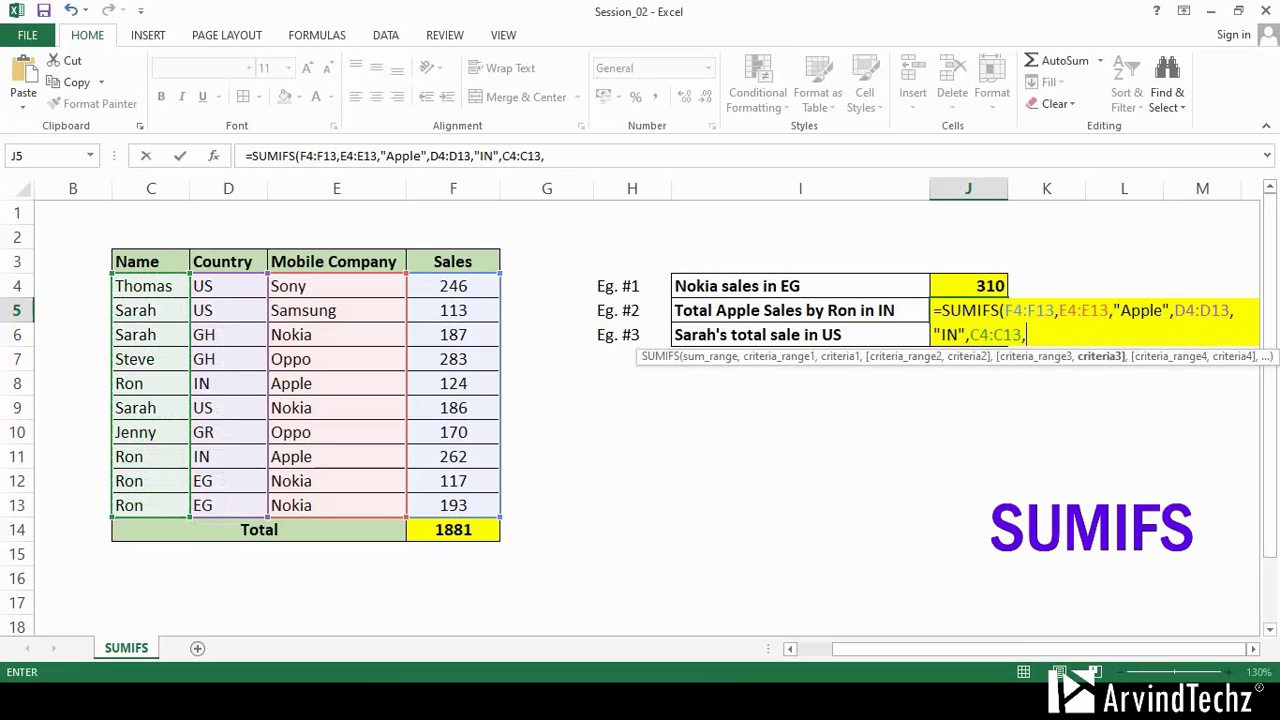
{"action": "type", "text": "\"Ron\""}
{"action": "key", "text": "Return"}
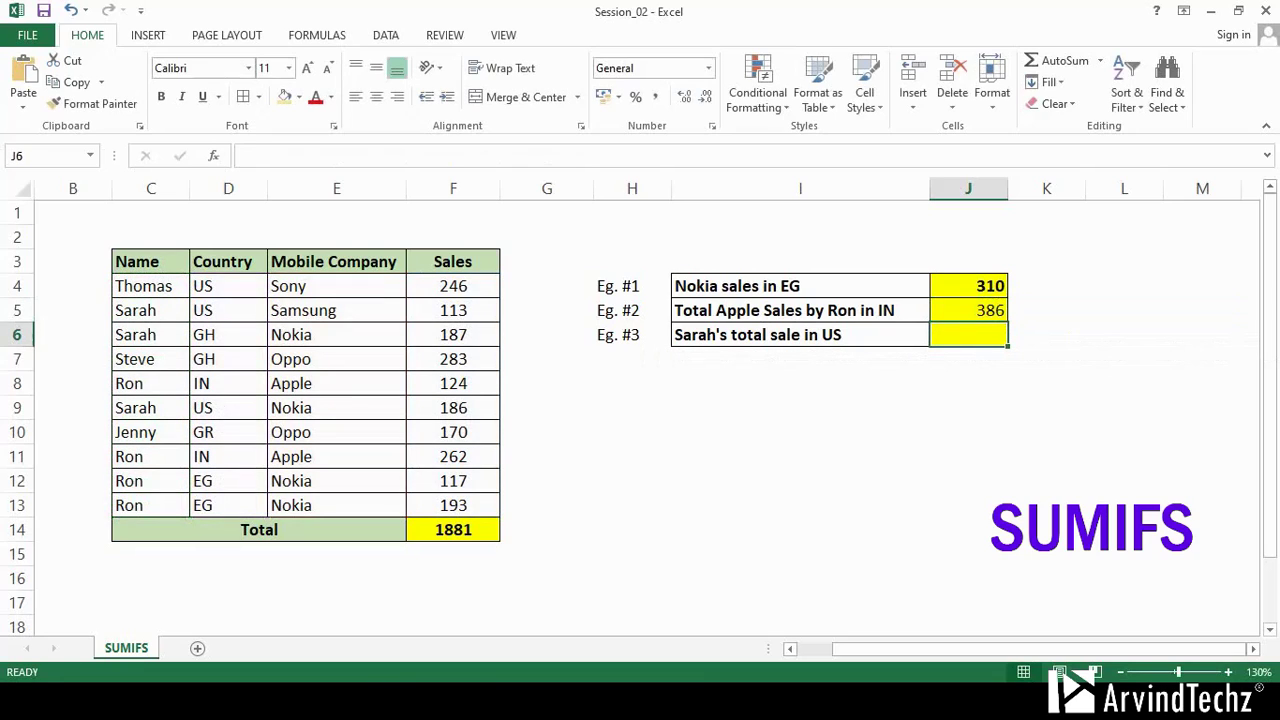
{"action": "left_click", "coordinate": [150, 383]}
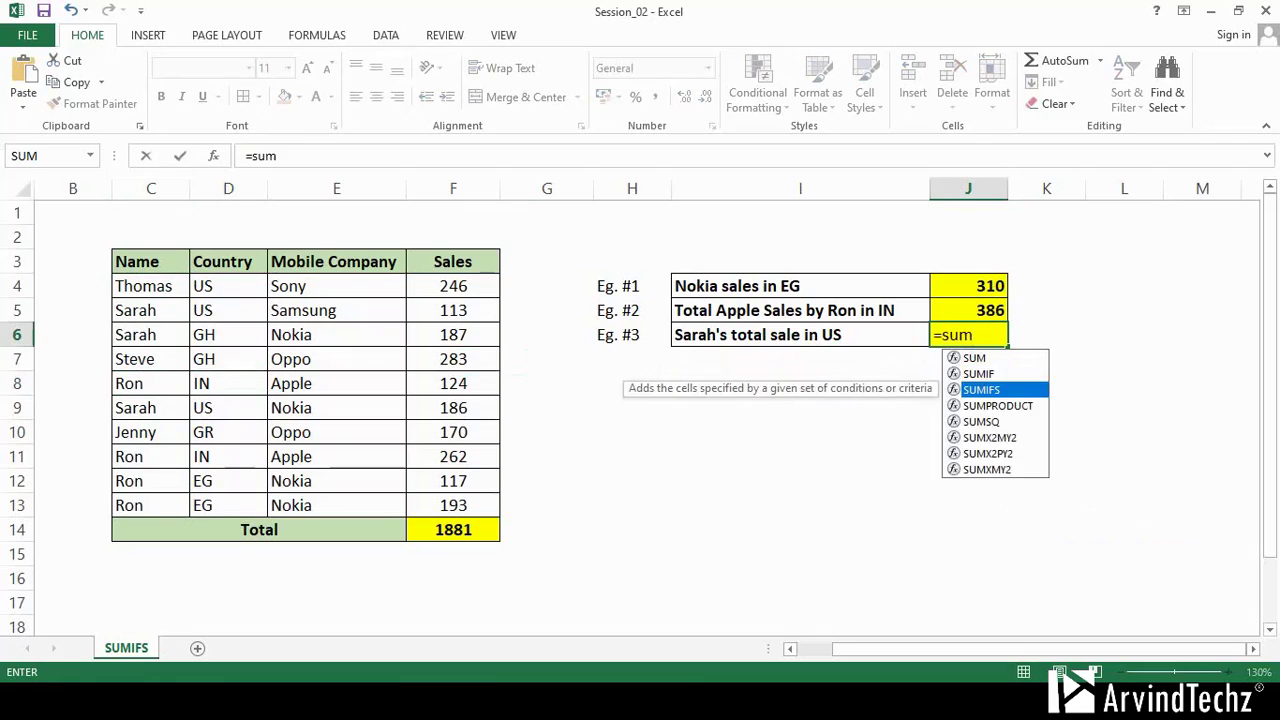
Enter a SUMIFS formula in J6 summing F4:F13 for the Eg. #3 salesperson's name in C4:C13 and "US" in D4:D13
{"action": "key", "text": "Tab"}
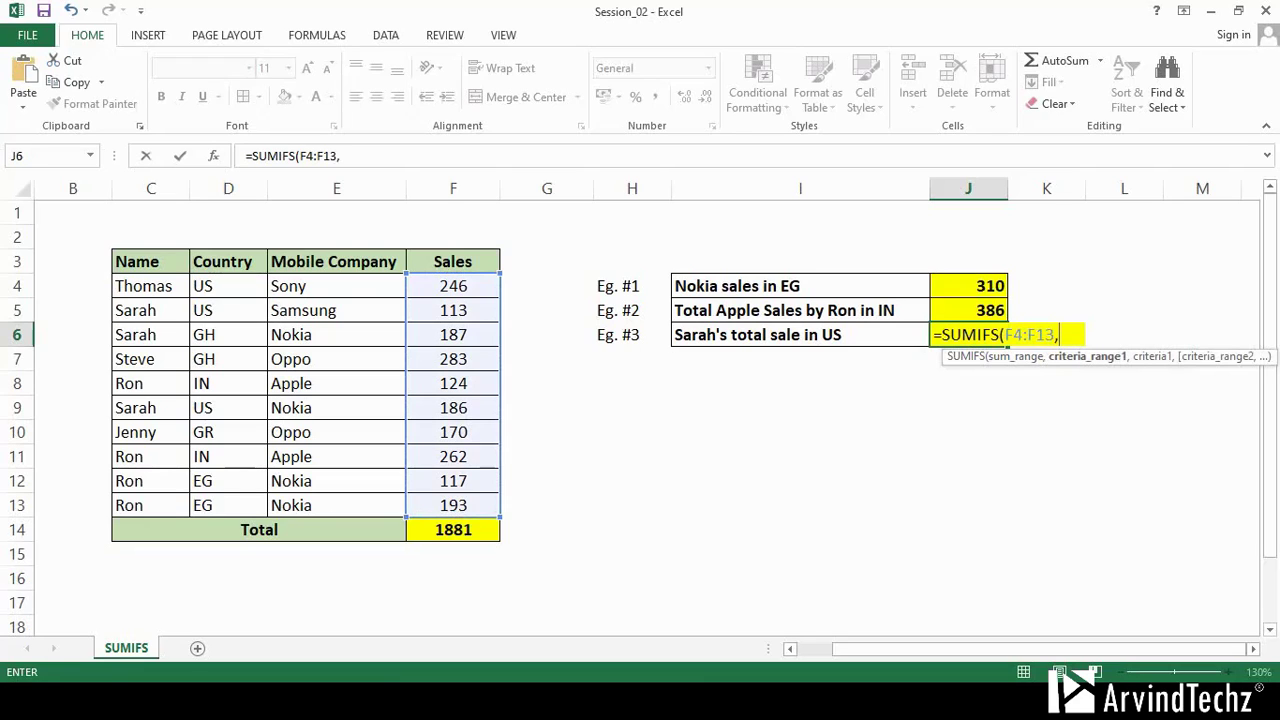
{"action": "left_click_drag", "start_coordinate": [140, 286], "coordinate": [140, 505]}
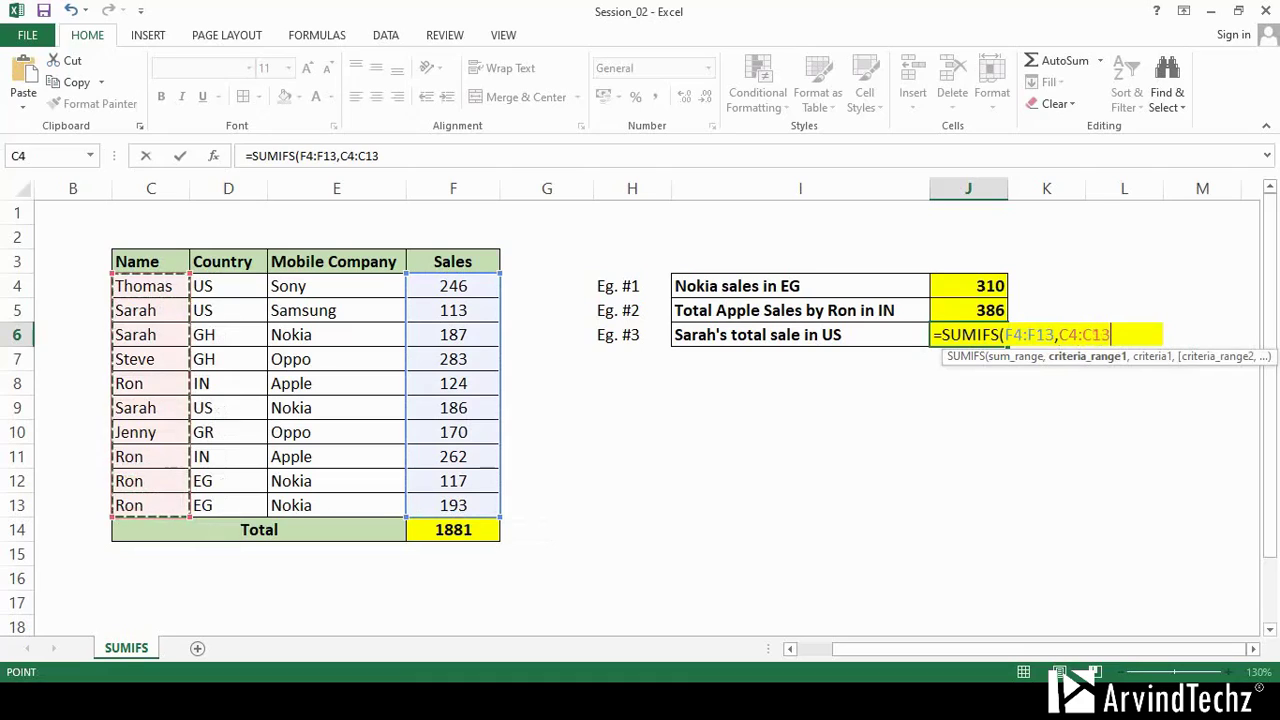
{"action": "type", "text": ","}
{"action": "type", "text": "\"Sa"}
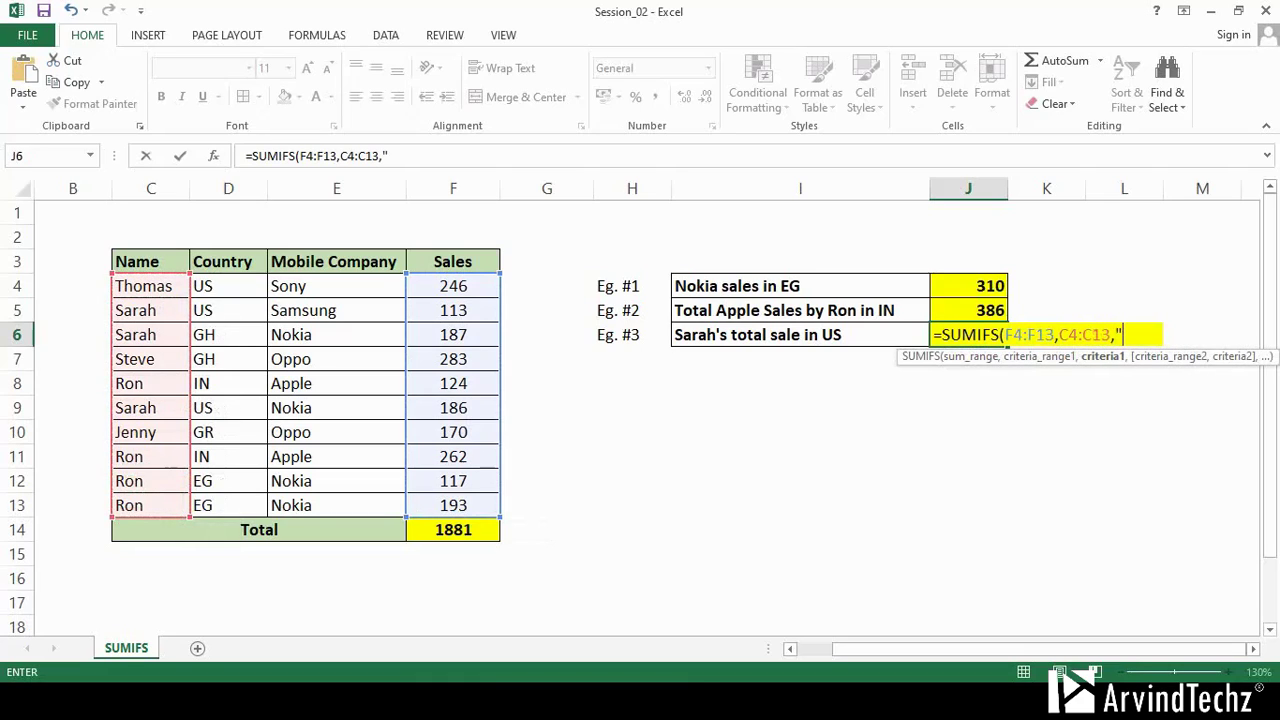
{"action": "type", "text": "rah\","}
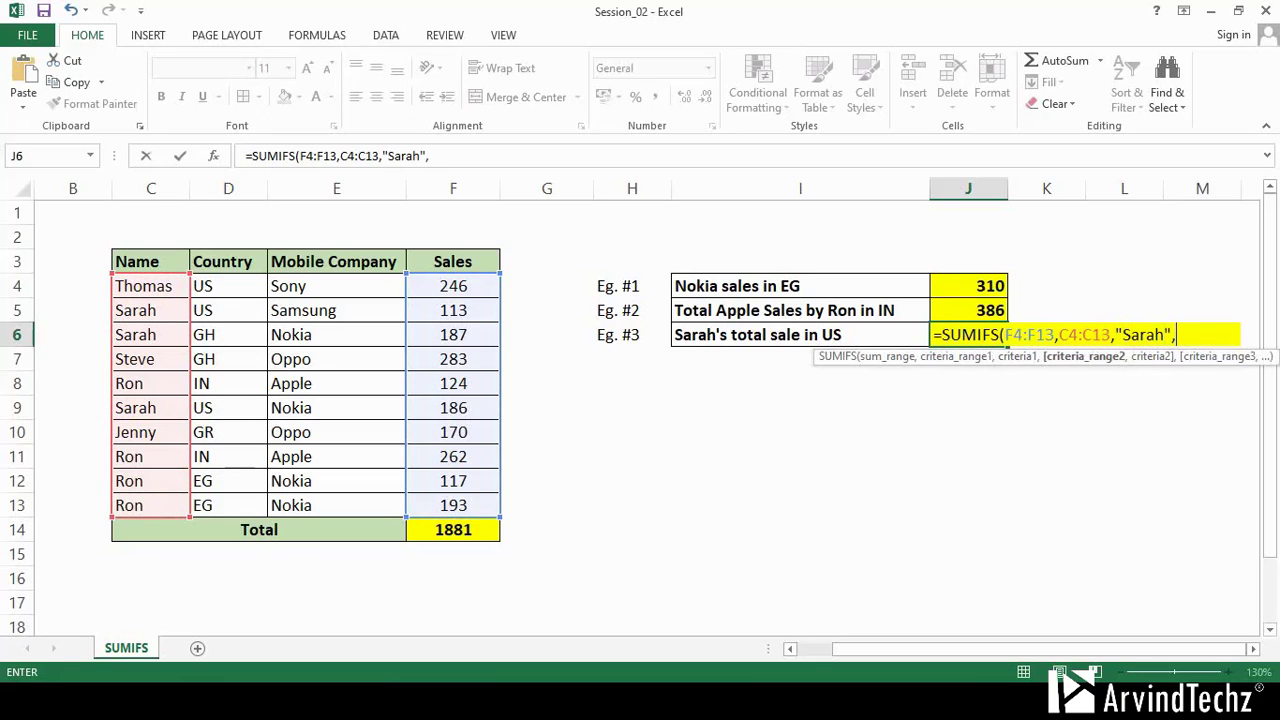
{"action": "left_click_drag", "start_coordinate": [228, 286], "coordinate": [228, 505]}
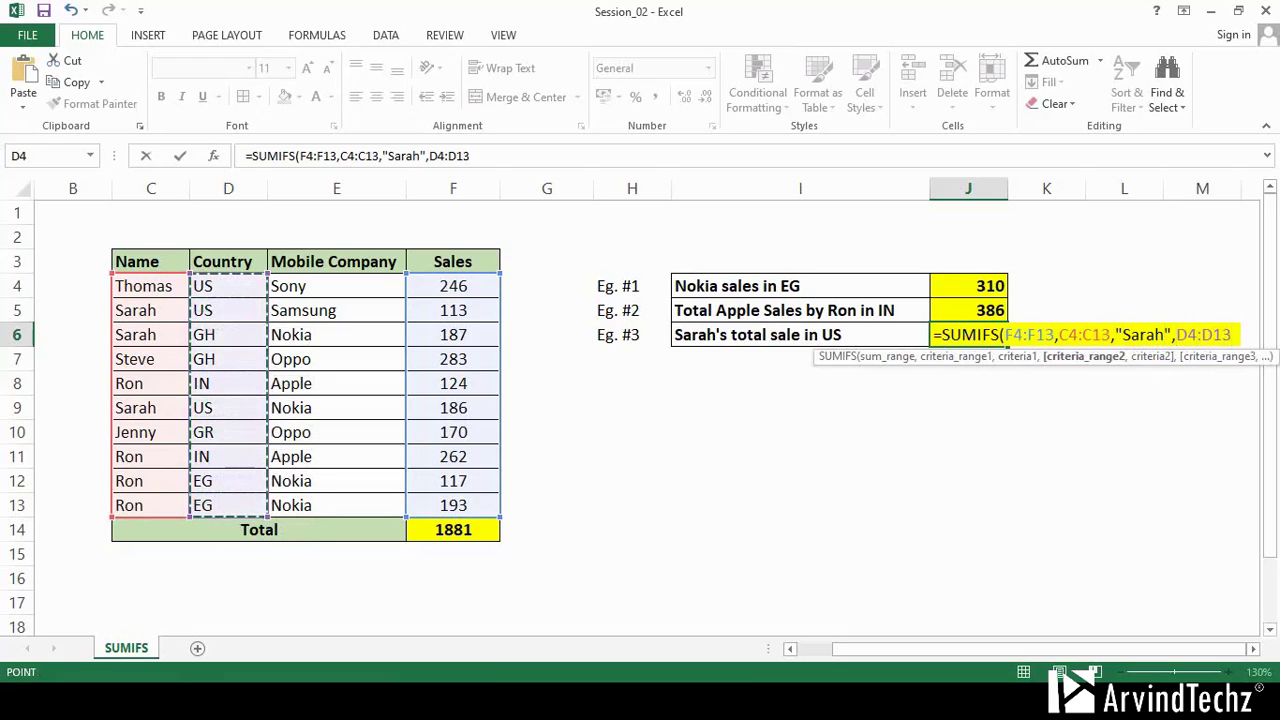
{"action": "type", "text": ",\"US\""}
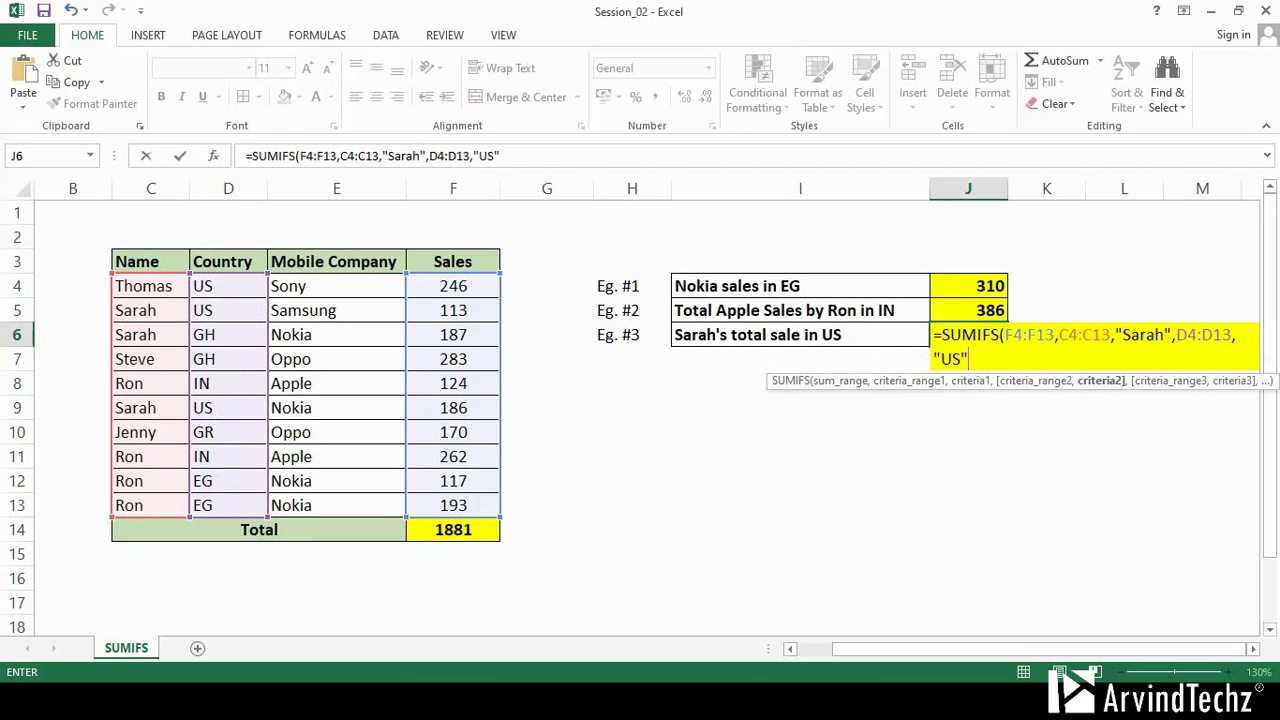
{"action": "key", "text": "Return"}
Check the sum of the matching sales cells F5 and F9, and make the J6 result bold
{"action": "left_click", "coordinate": [453, 310]}
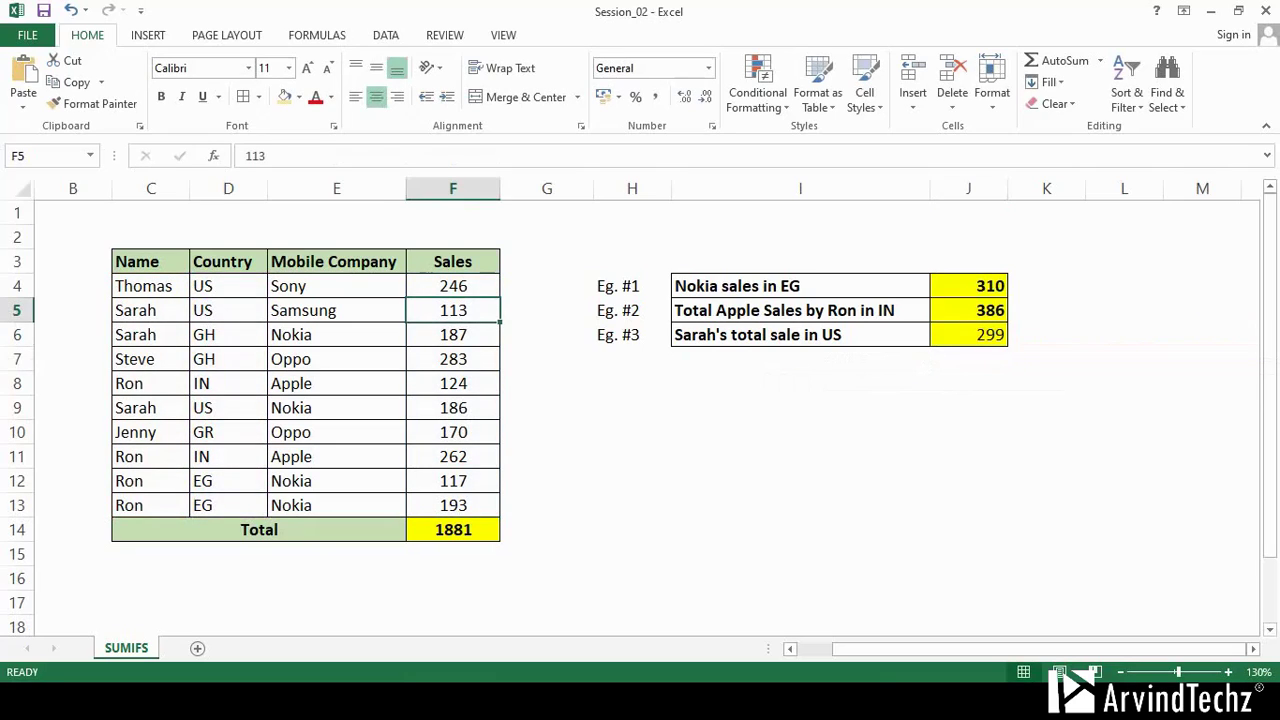
{"action": "left_click", "coordinate": [453, 407], "text": "ctrl"}
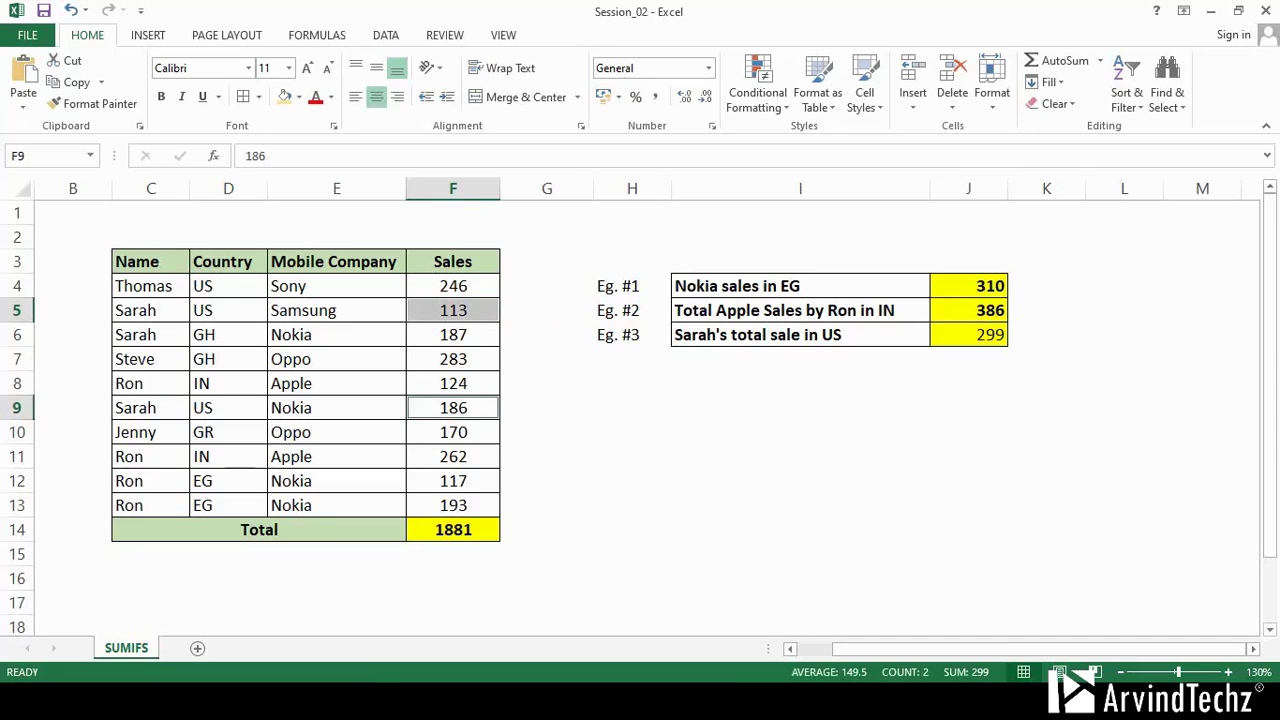
{"action": "left_click", "coordinate": [968, 334]}
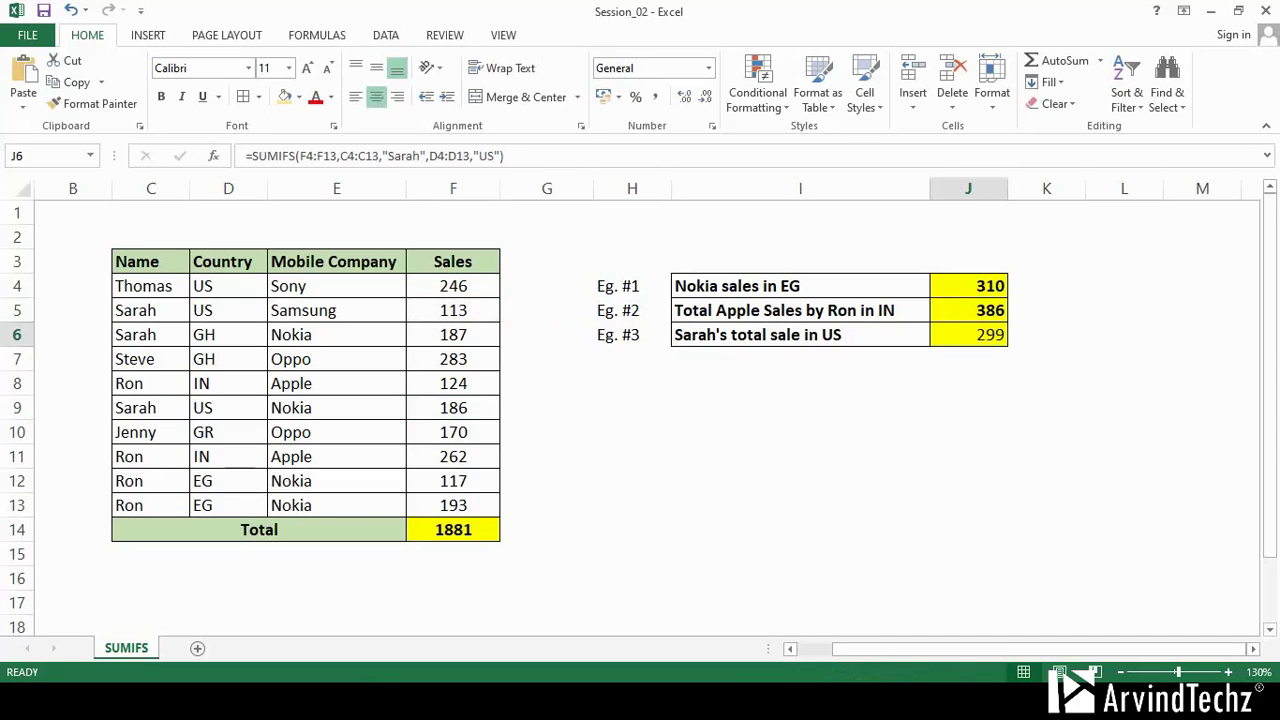
{"action": "key", "text": "ctrl+b"}
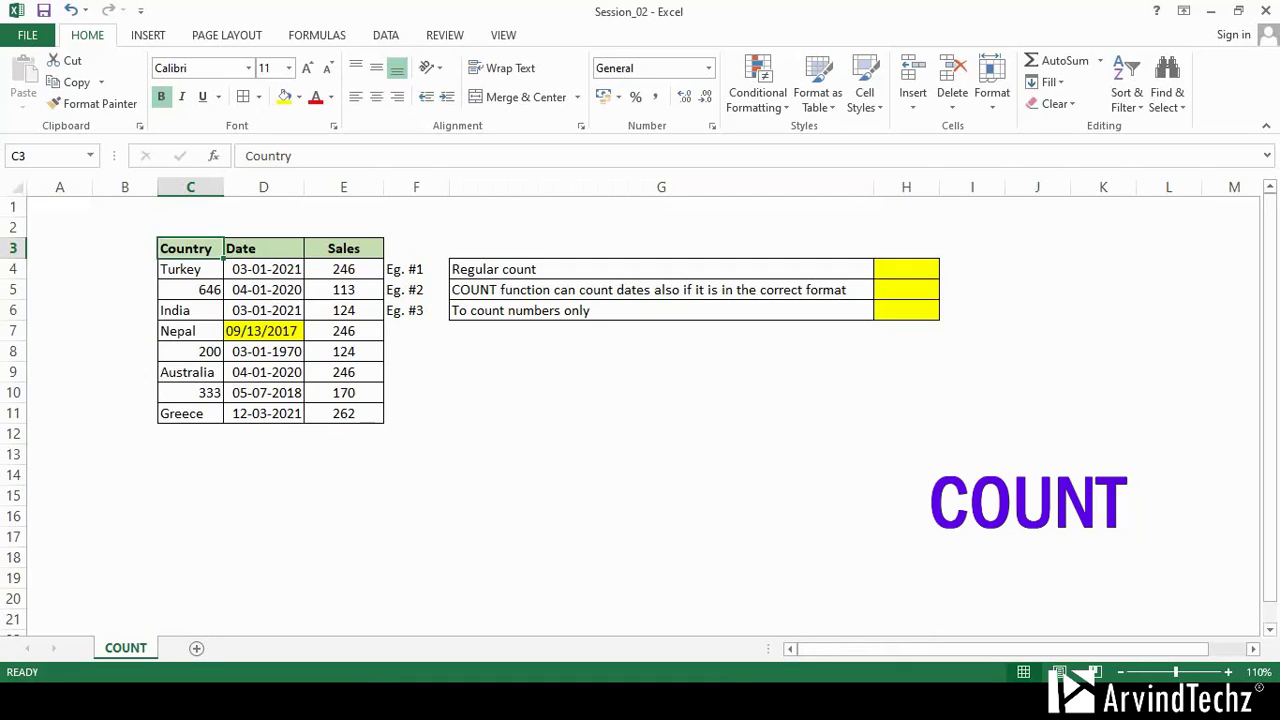
Enter a COUNT formula in H4 for the Sales range E4:E11 and check it by selecting that range
{"action": "left_click", "coordinate": [906, 269]}
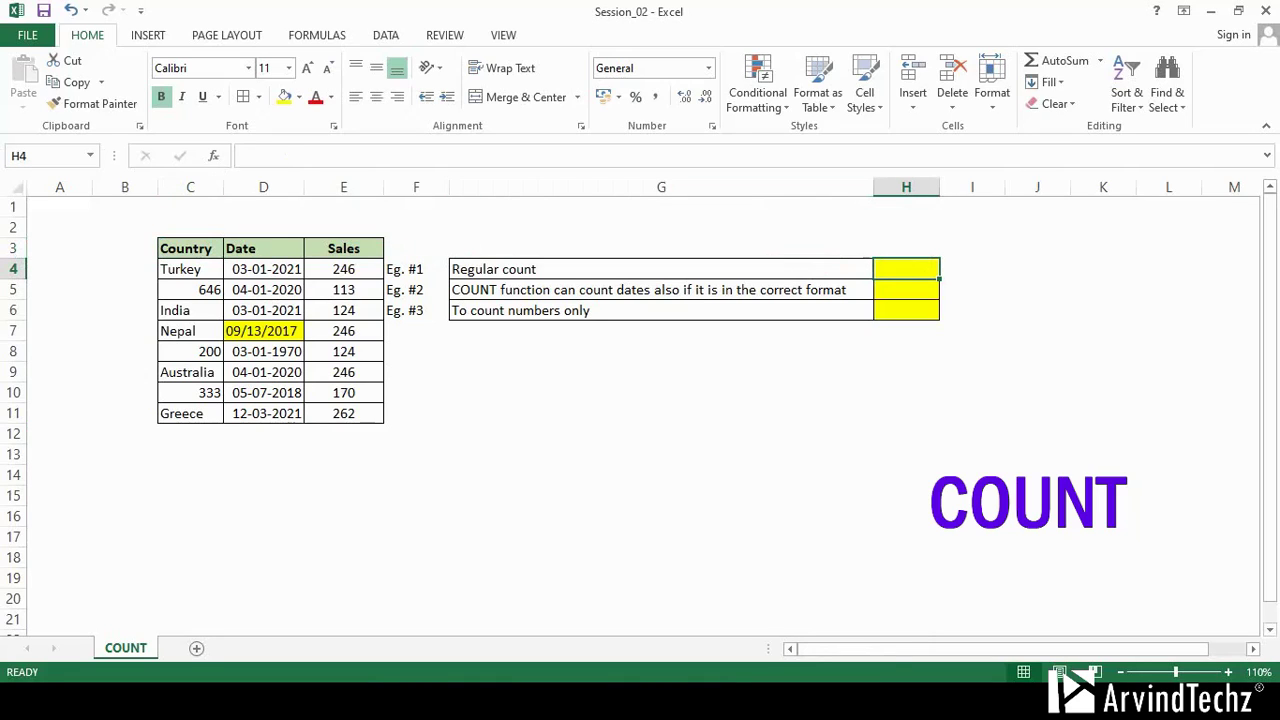
{"action": "type", "text": "=count"}
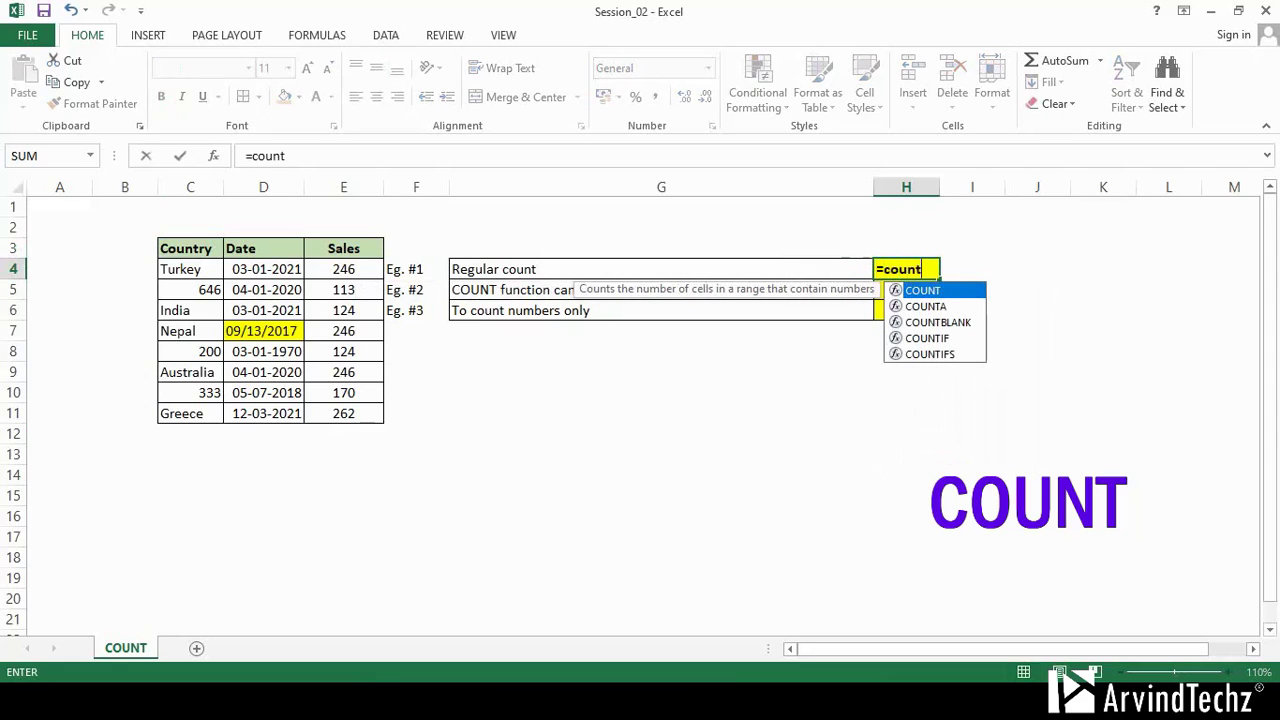
{"action": "key", "text": "Tab"}
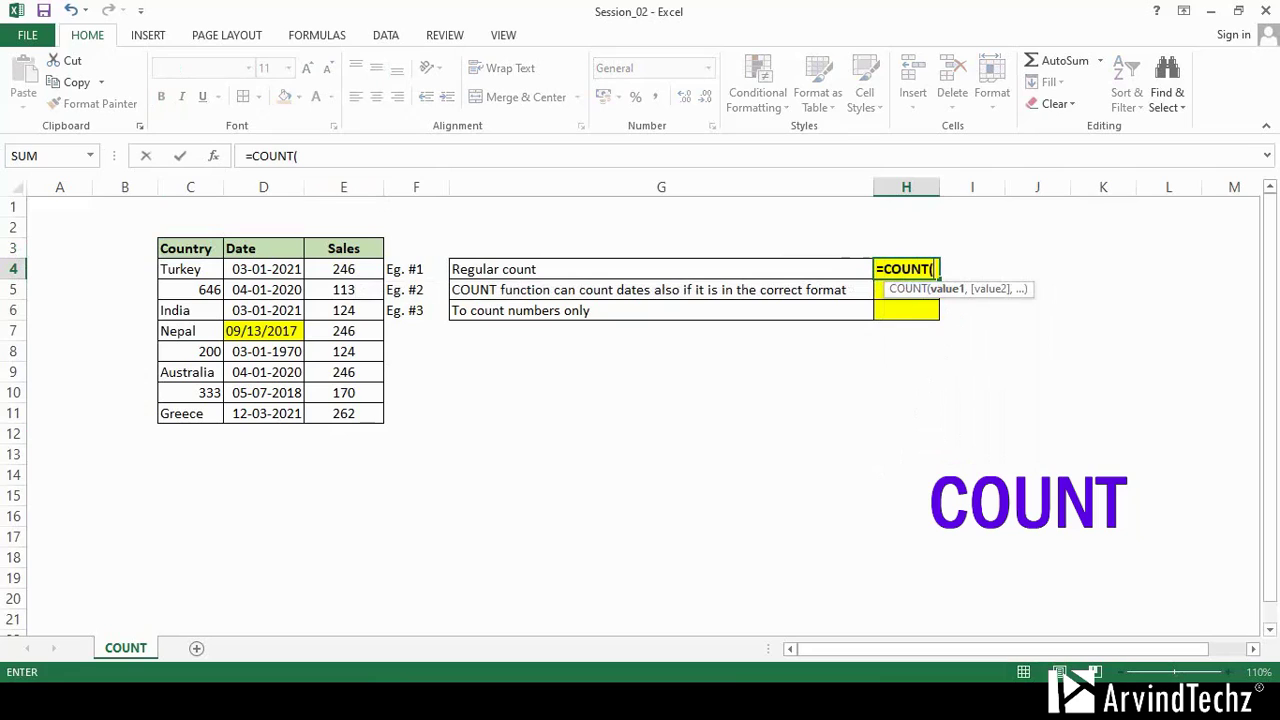
{"action": "left_click_drag", "start_coordinate": [343, 269], "coordinate": [343, 413]}
{"action": "key", "text": "Return"}
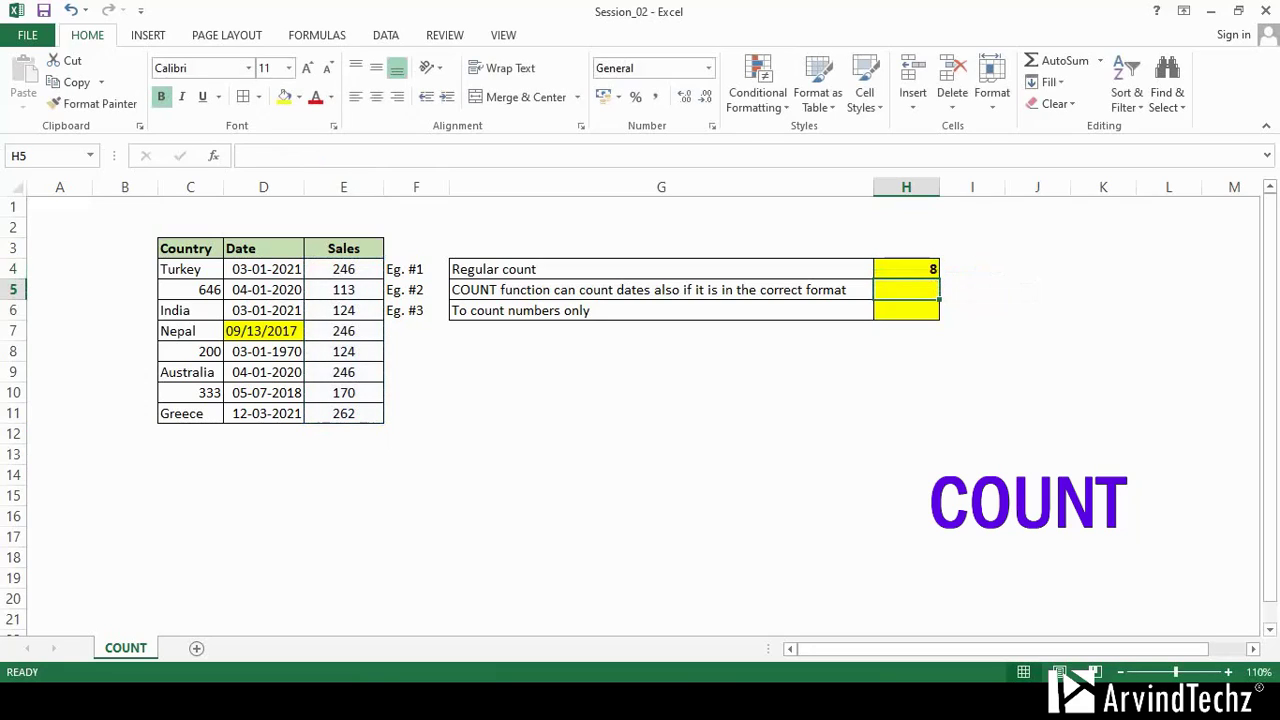
{"action": "left_click_drag", "start_coordinate": [343, 269], "coordinate": [343, 413]}
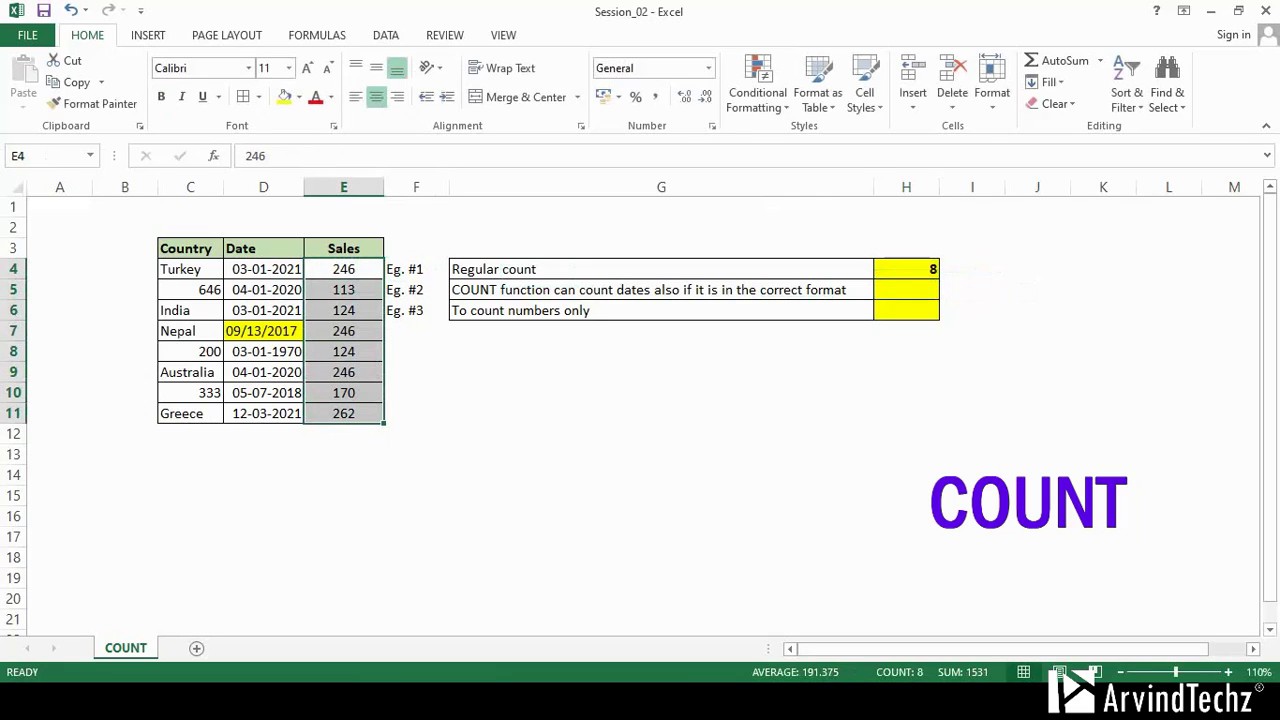
Enter a COUNT formula in H5 for the Date range D4:D11 and inspect the highlighted date in D7
{"action": "left_click", "coordinate": [906, 289]}
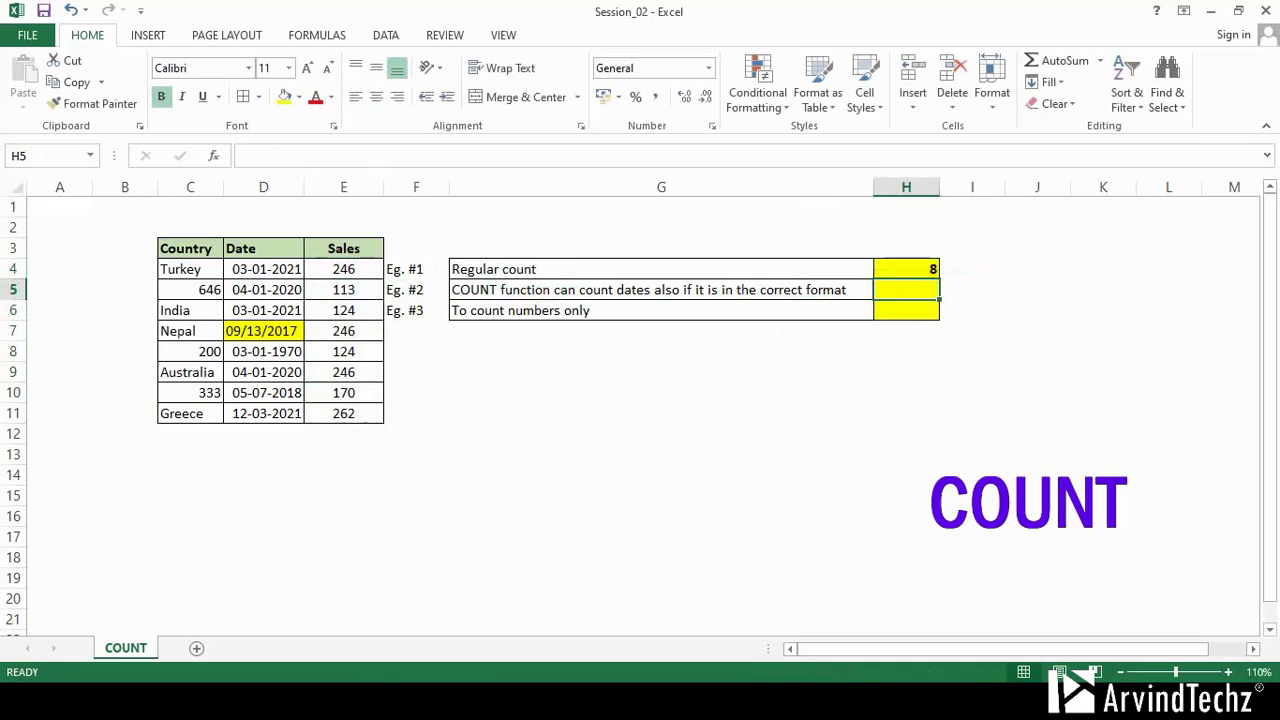
{"action": "type", "text": "="}
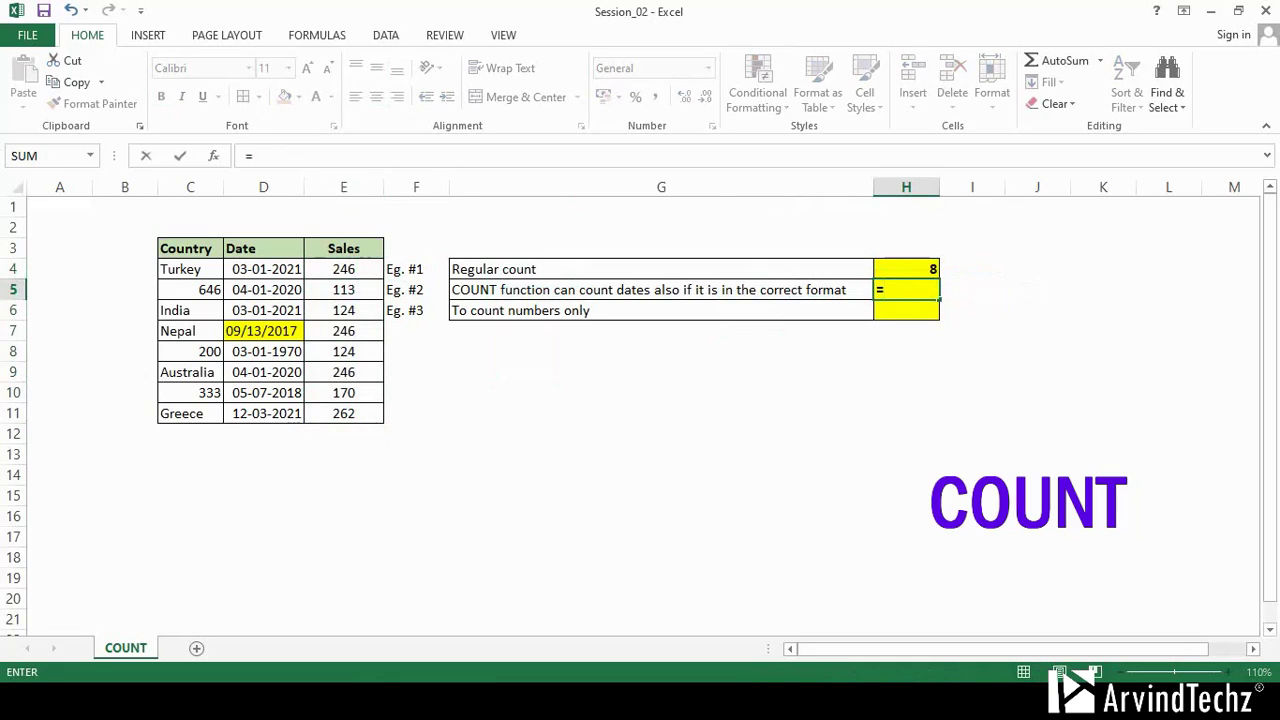
{"action": "type", "text": "count"}
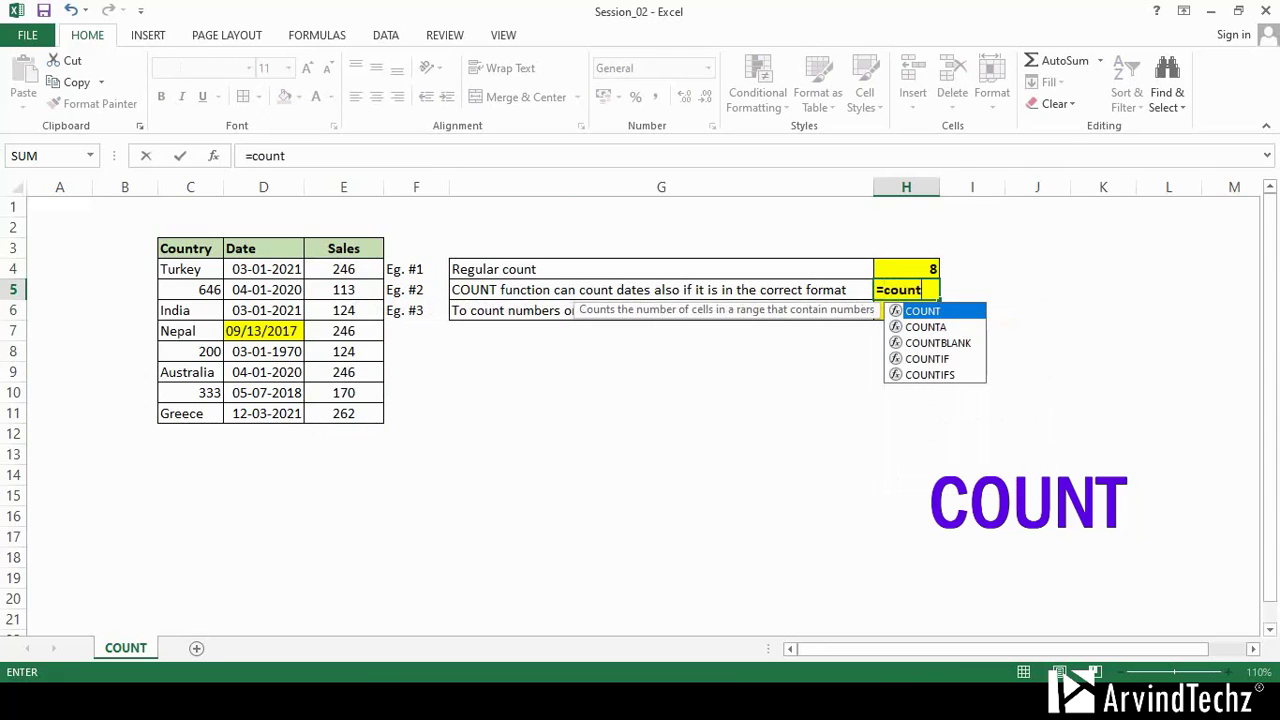
{"action": "key", "text": "Tab"}
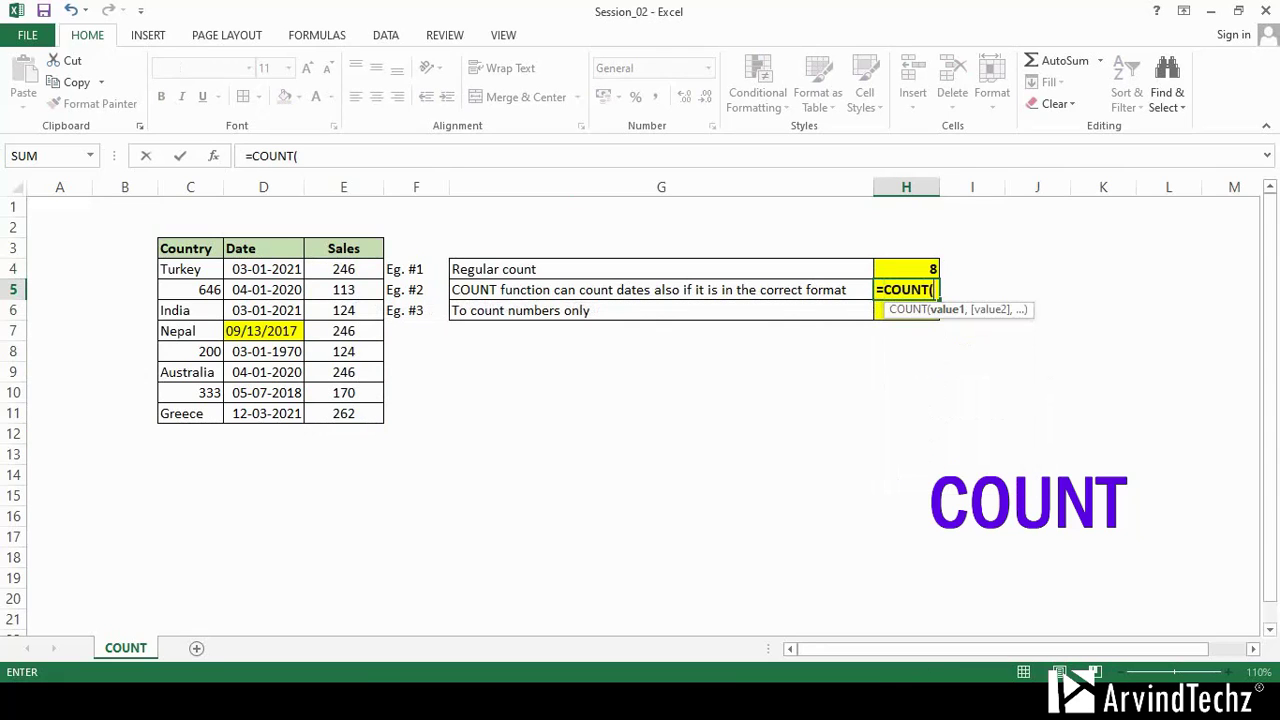
{"action": "left_click_drag", "start_coordinate": [263, 269], "coordinate": [265, 413]}
{"action": "key", "text": "Return"}
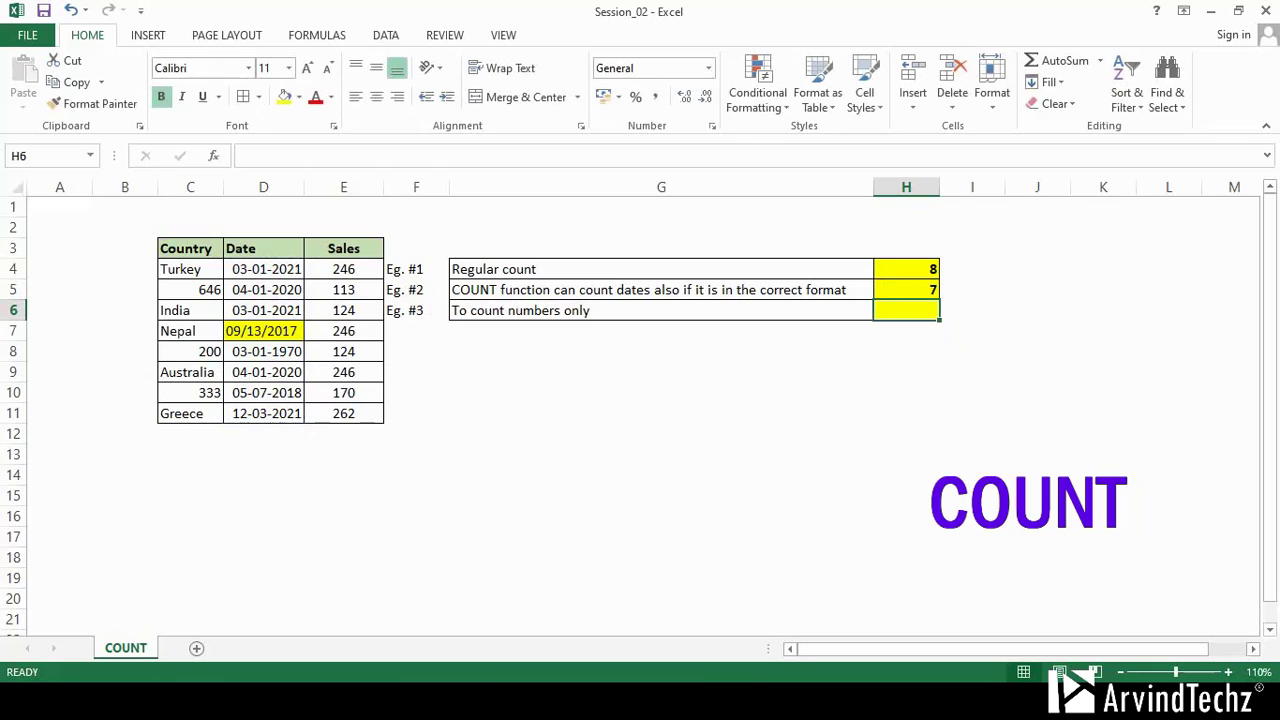
{"action": "left_click", "coordinate": [263, 330]}
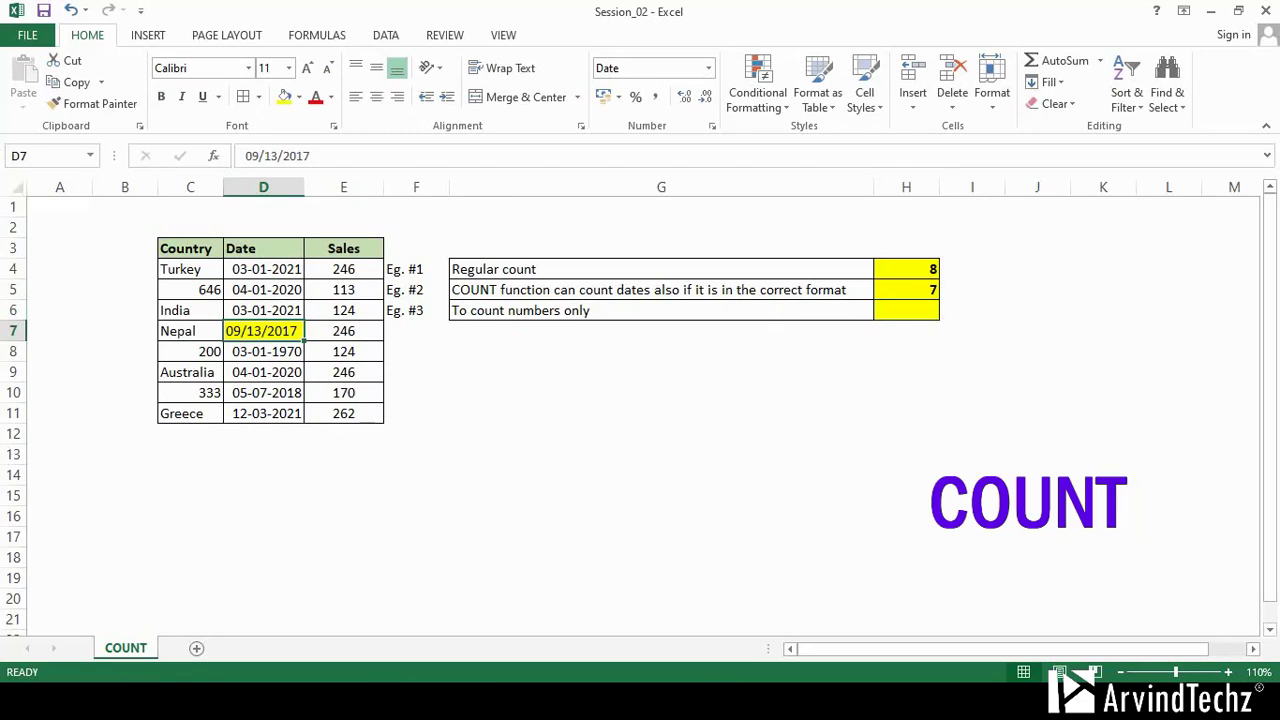
Enter a COUNT formula in H6 to count only the numbers in the Country range C4:C11
{"action": "left_click", "coordinate": [906, 310]}
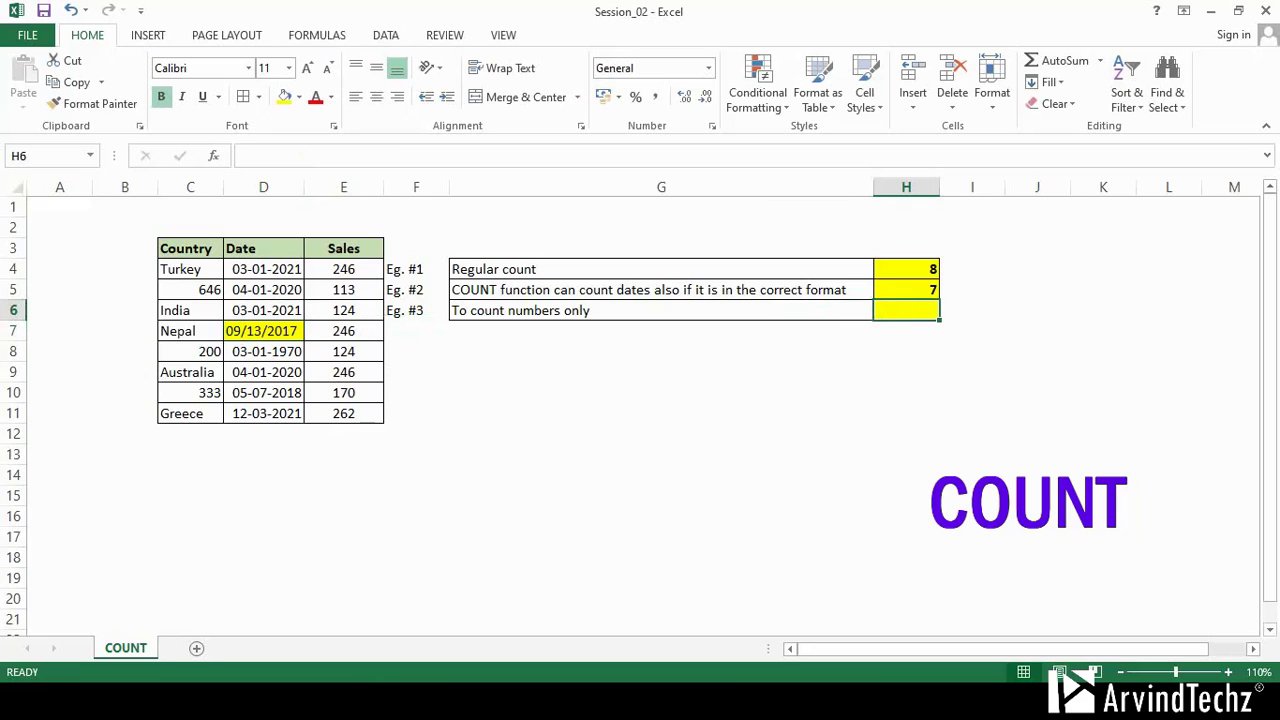
{"action": "type", "text": "=count"}
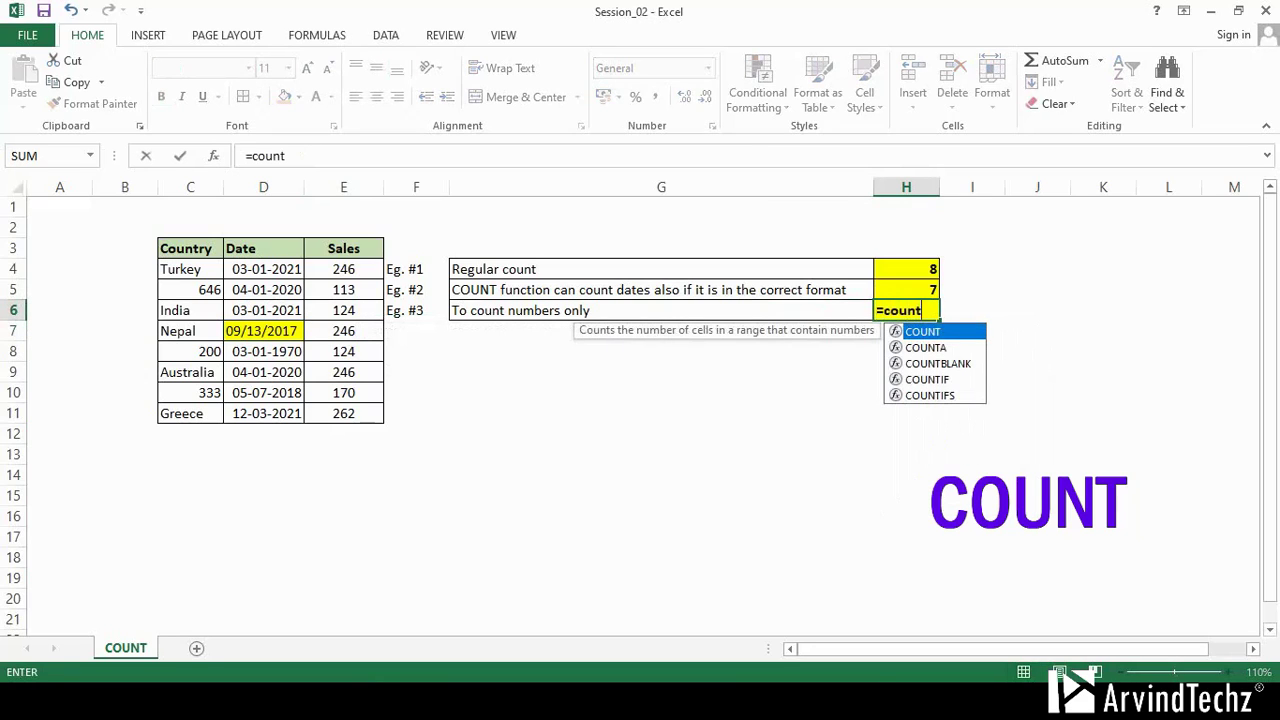
{"action": "key", "text": "Tab"}
{"action": "left_click_drag", "start_coordinate": [190, 269], "coordinate": [190, 413]}
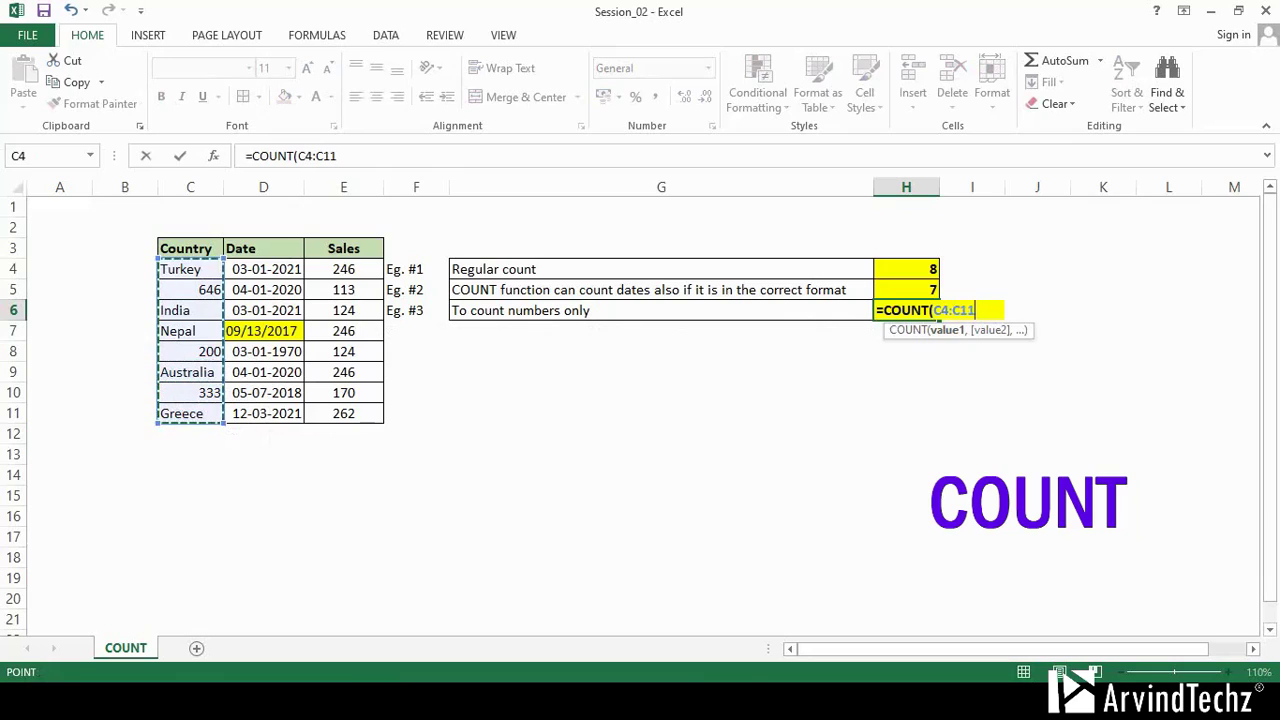
{"action": "key", "text": "Return"}
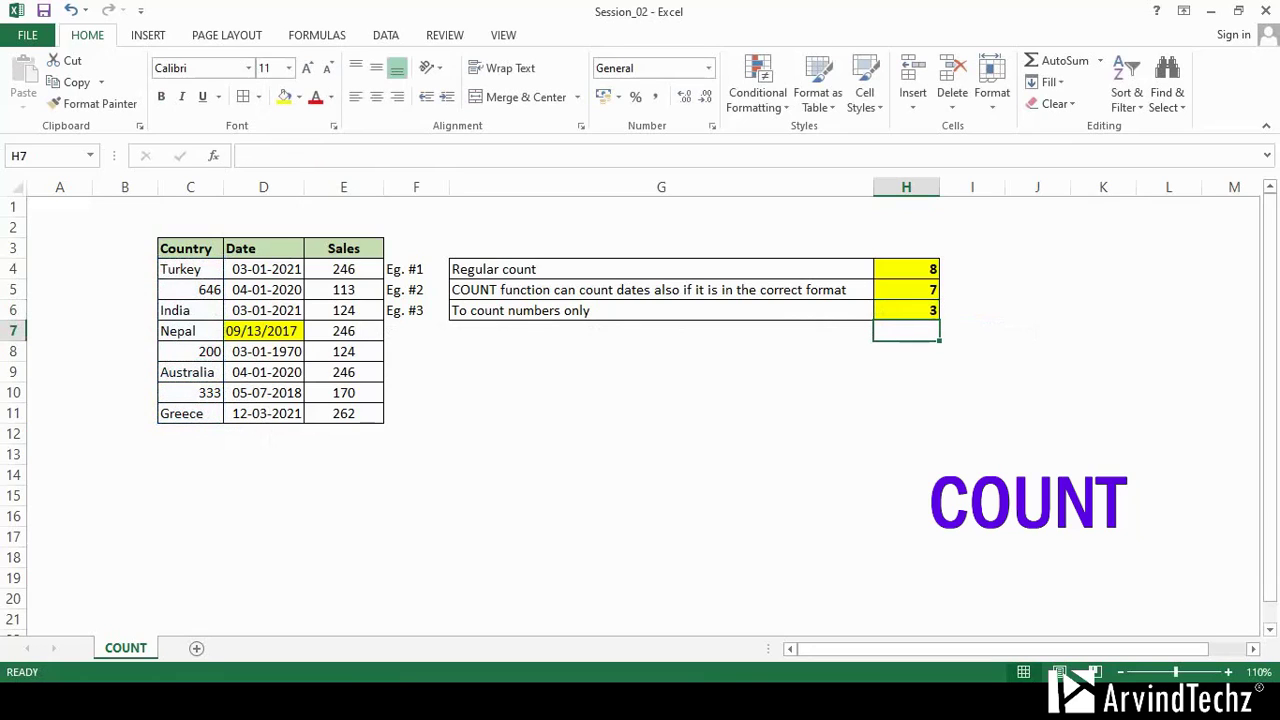
Select the numeric Country cells C10, C8 and C5 together to check which entries were counted
{"action": "left_click", "coordinate": [190, 392]}
{"action": "left_click", "coordinate": [190, 351], "text": "ctrl"}
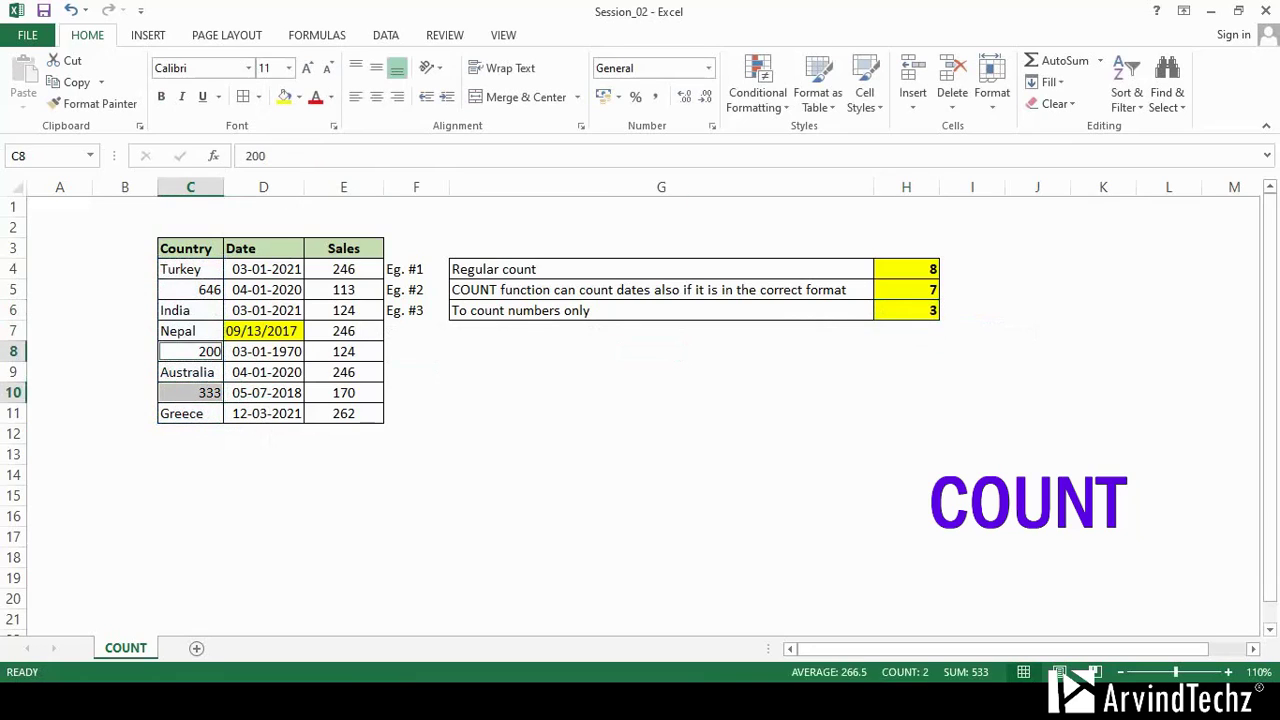
{"action": "left_click", "coordinate": [190, 289], "text": "ctrl"}
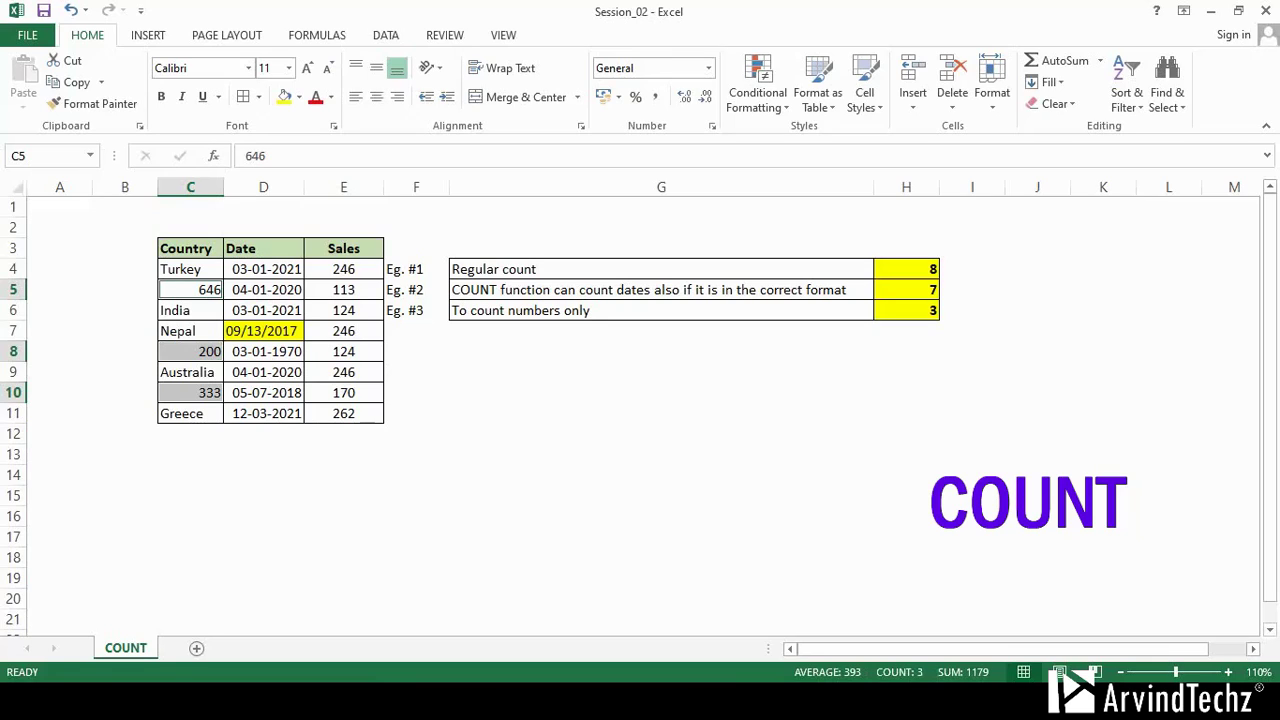
{"action": "left_click", "coordinate": [661, 413]}
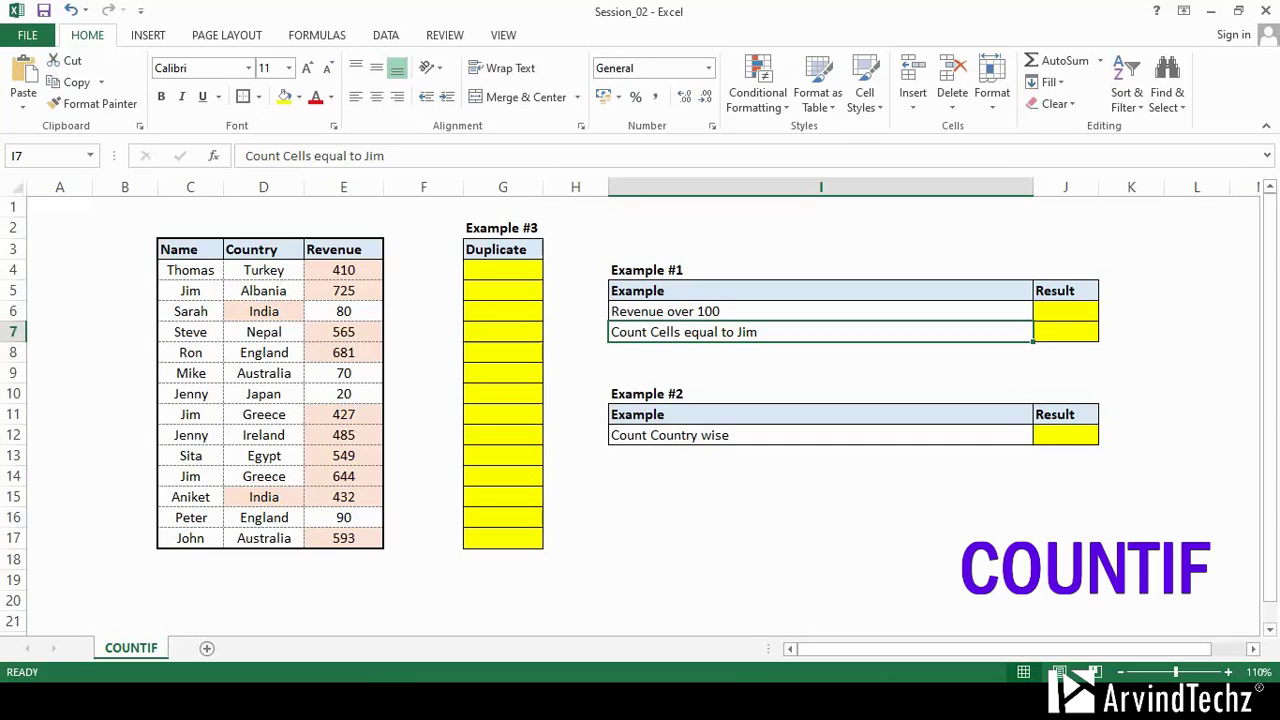
Start a COUNTIF formula in J6 with the Revenue range E4:E17 as its range
{"action": "left_click", "coordinate": [1065, 311]}
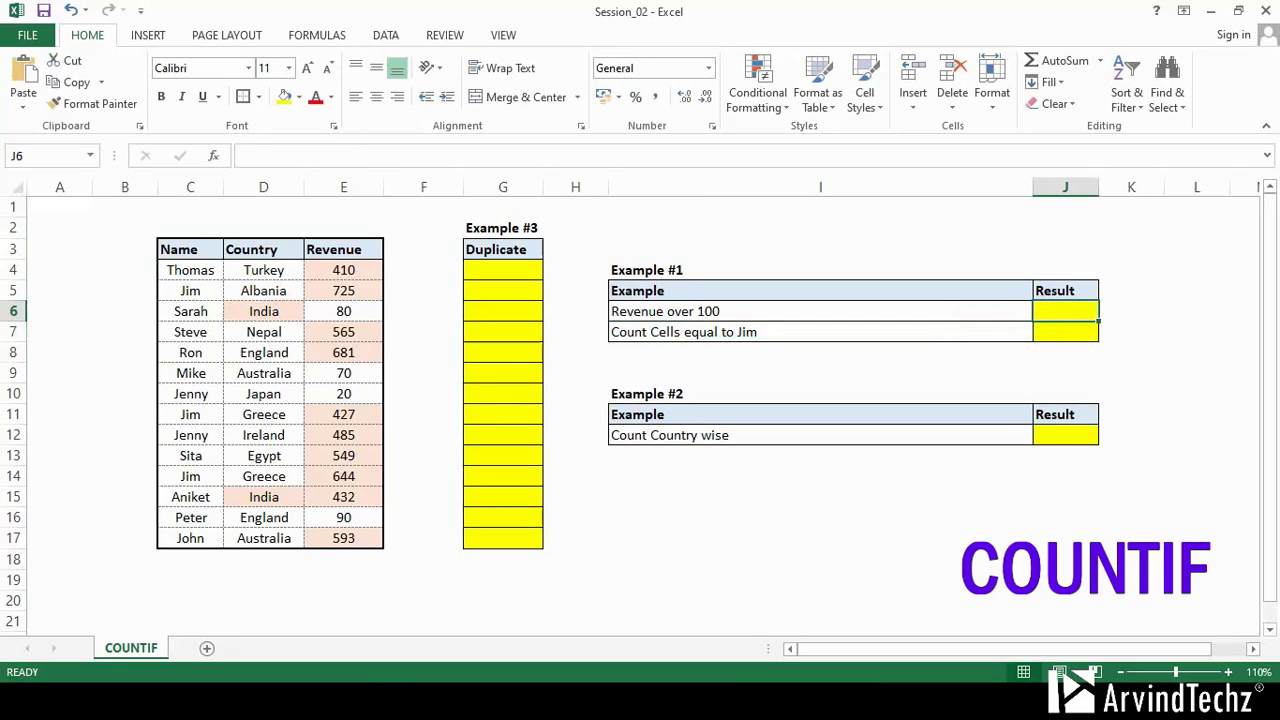
{"action": "type", "text": "=count"}
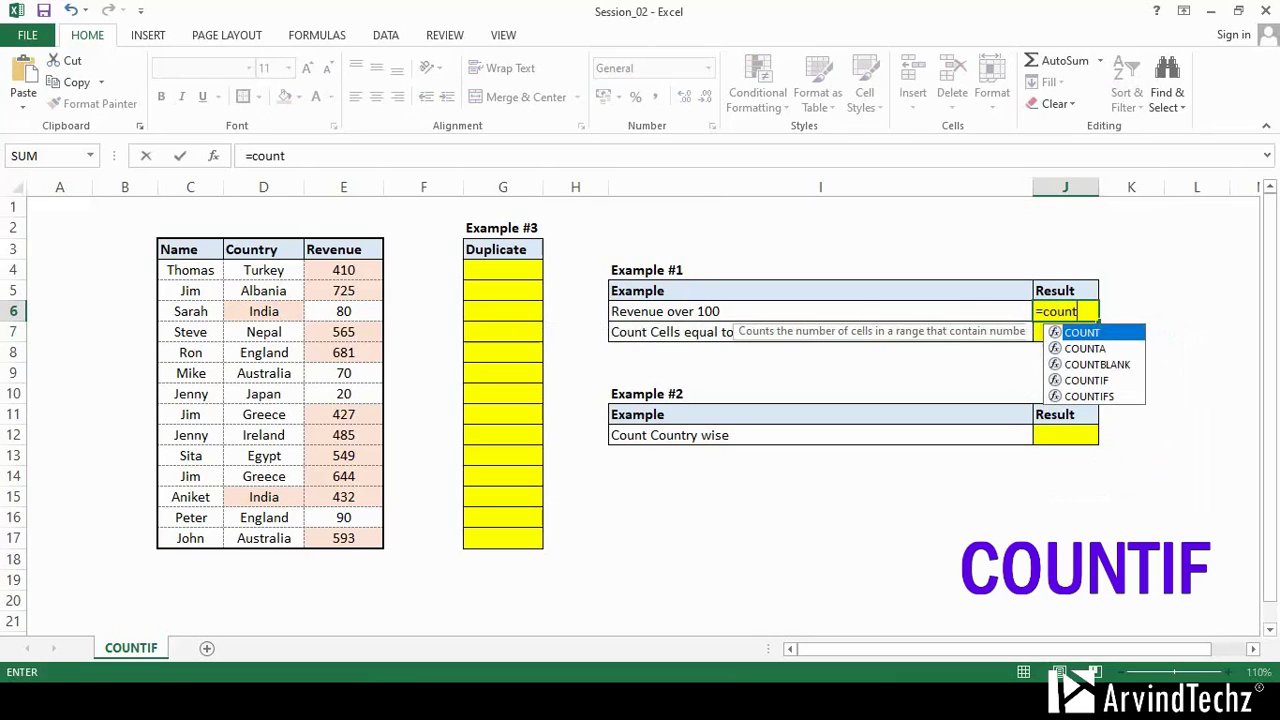
{"action": "key", "text": "Down"}
{"action": "key", "text": "Down"}
{"action": "key", "text": "Down"}
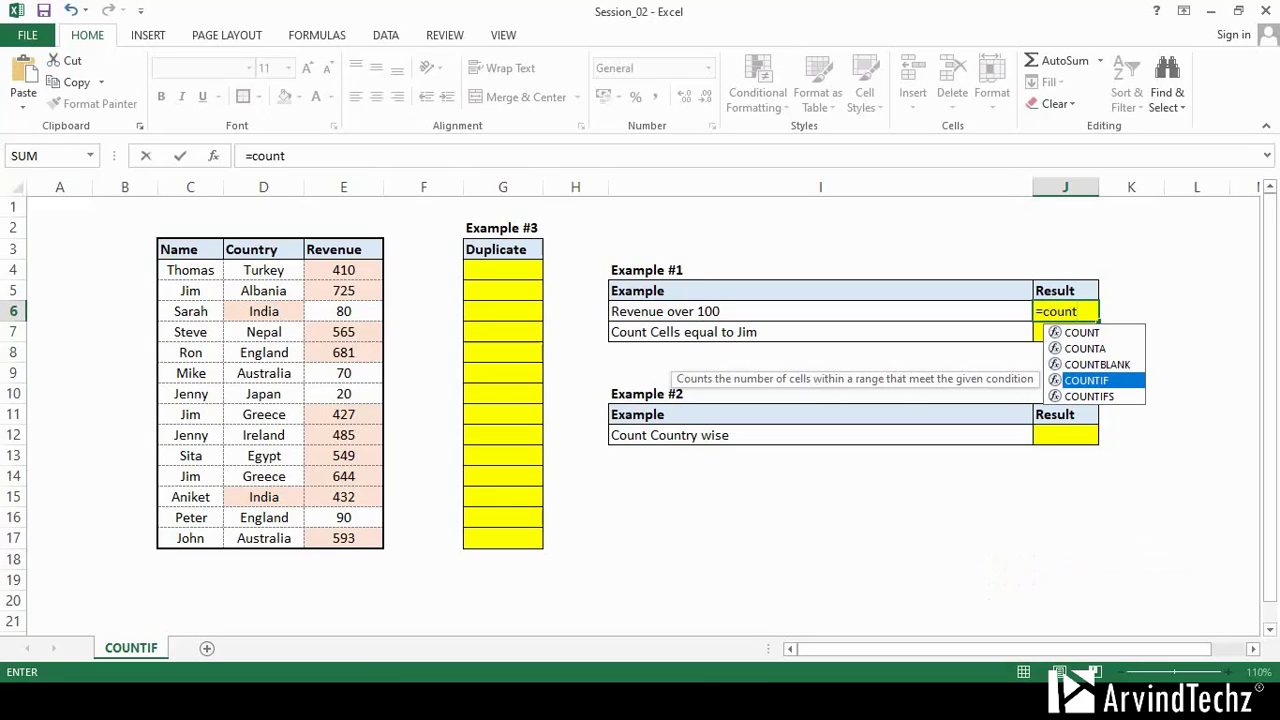
{"action": "key", "text": "Tab"}
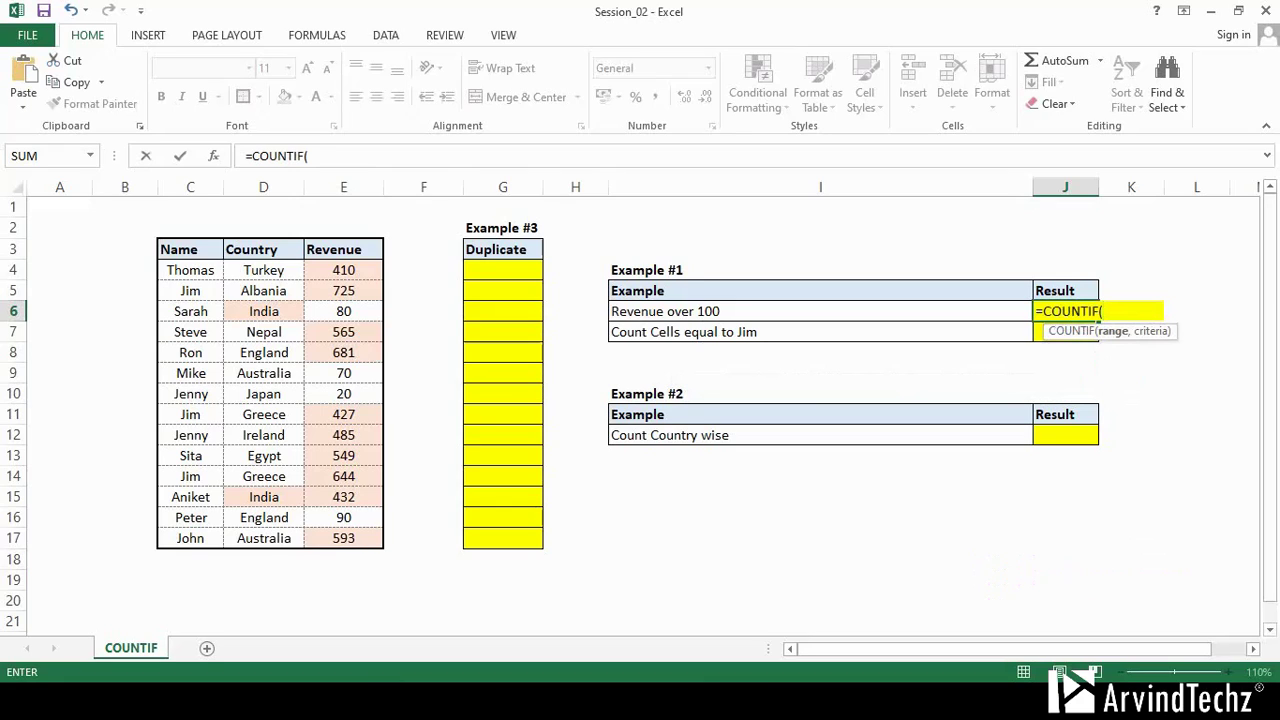
{"action": "left_click_drag", "start_coordinate": [343, 270], "coordinate": [343, 540]}
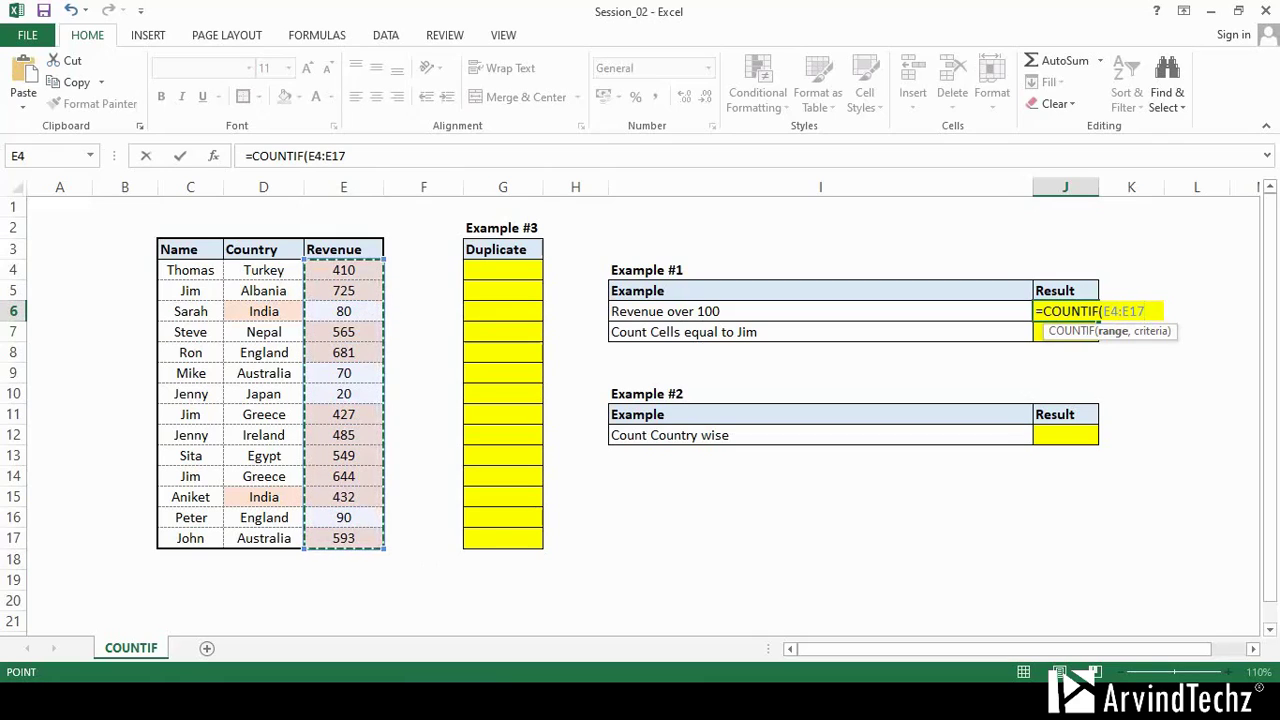
Complete the J6 COUNTIF formula with the quoted criterion ">100" and reselect the cell to check it
{"action": "type", "text": ","}
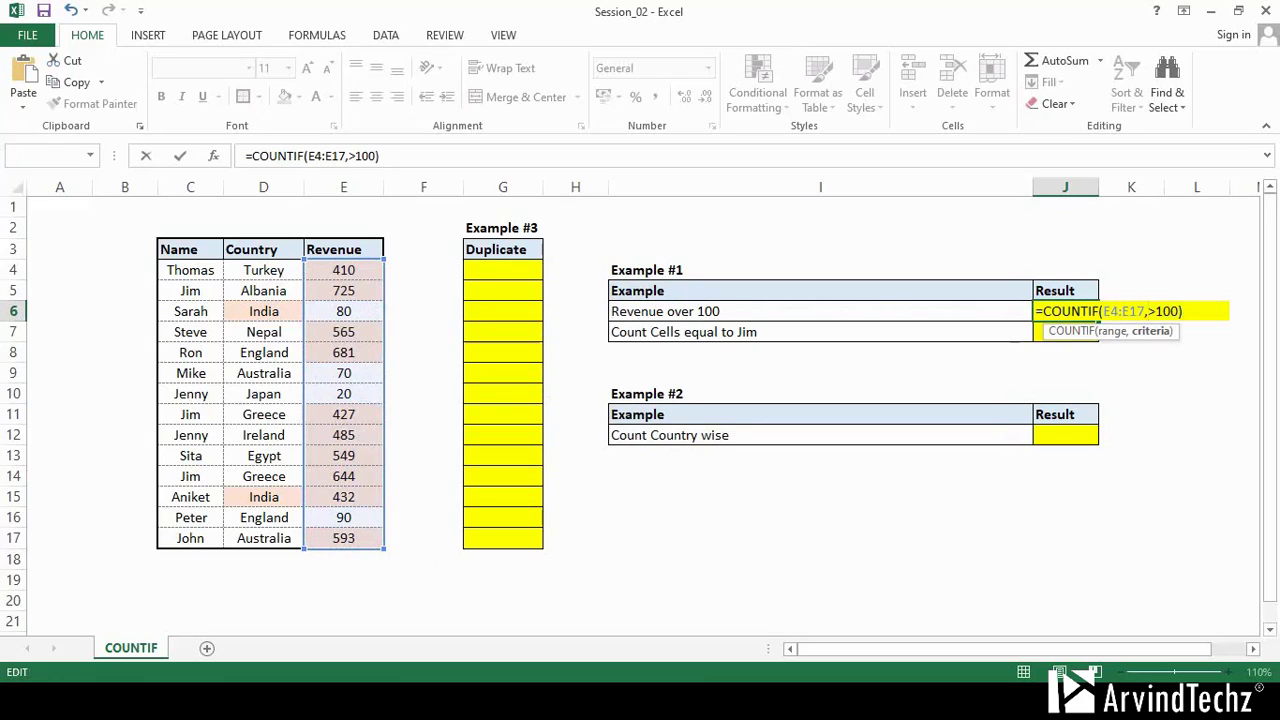
{"action": "type", "text": "\""}
{"action": "key", "text": "Right"}
{"action": "key", "text": "Right"}
{"action": "key", "text": "Right"}
{"action": "key", "text": "Right"}
{"action": "type", "text": "\""}
{"action": "key", "text": "Return"}
{"action": "left_click", "coordinate": [1065, 311]}
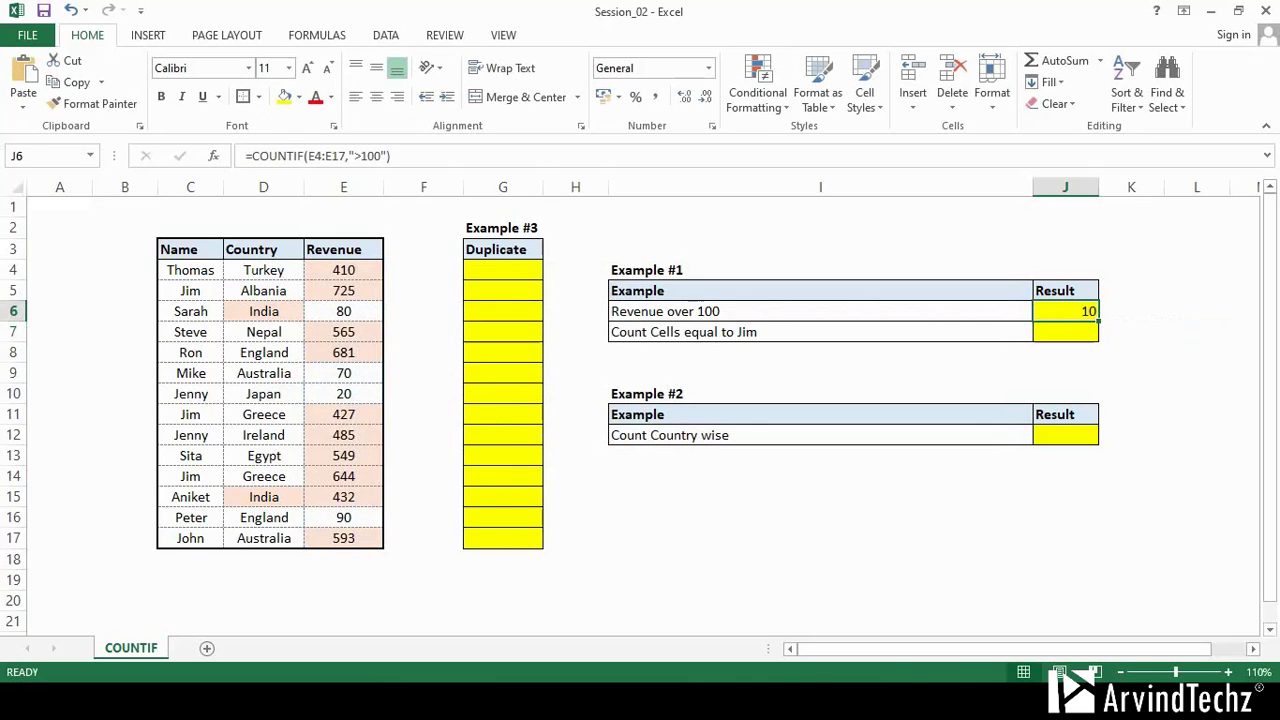
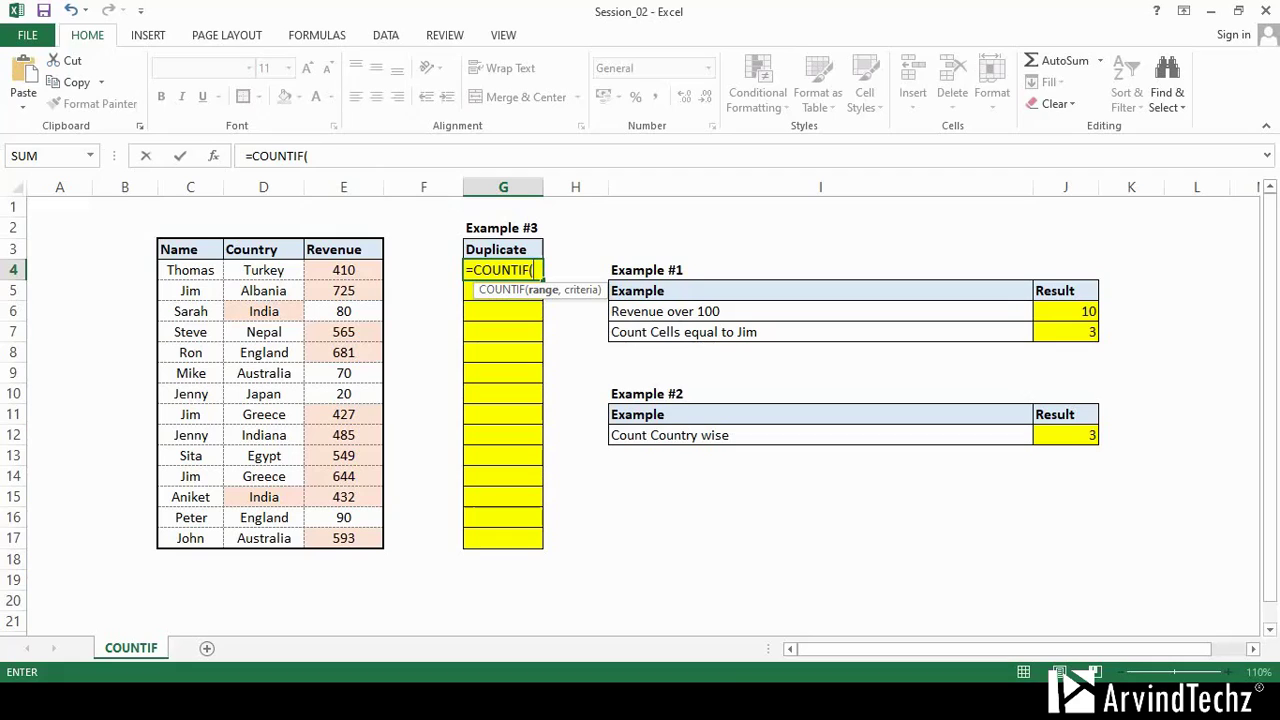
Complete the COUNTIF formula in G4 using the Name range C4:C17 as both range and criteria
{"action": "left_click", "coordinate": [190, 270]}
{"action": "left_click_drag", "start_coordinate": [190, 270], "coordinate": [190, 538]}
{"action": "type", "text": ","}
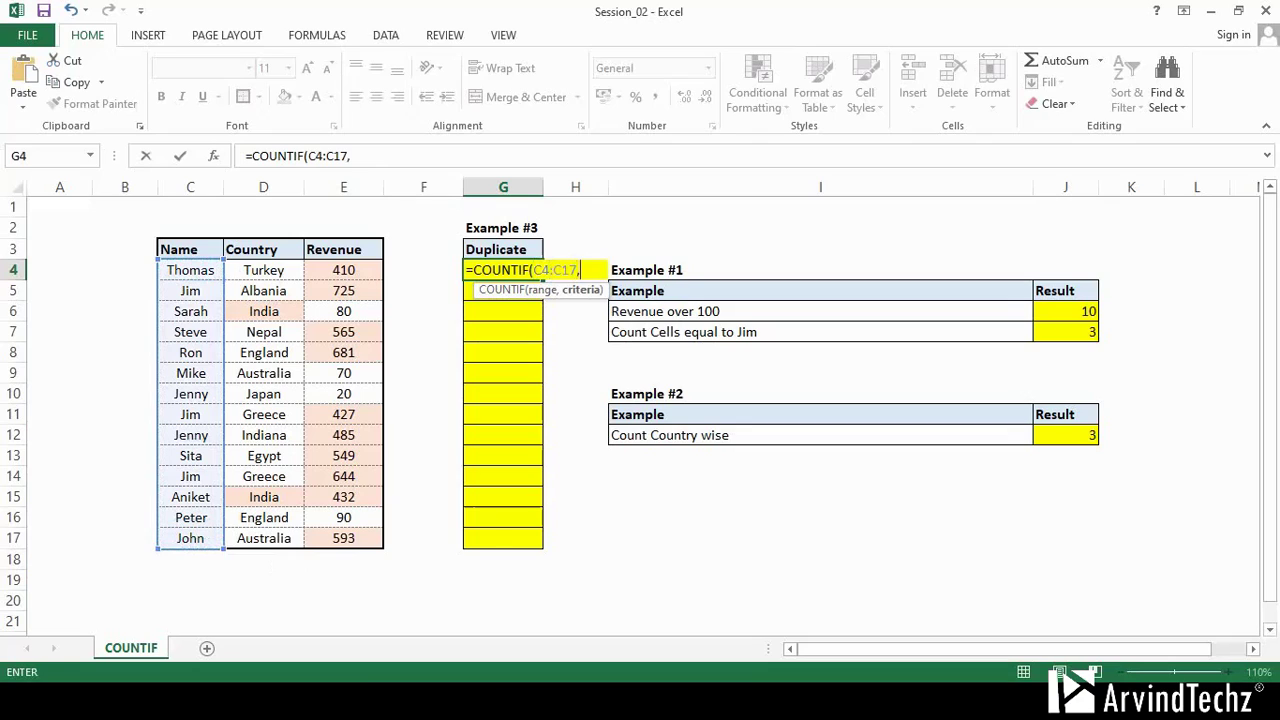
{"action": "left_click", "coordinate": [190, 270]}
{"action": "left_click_drag", "start_coordinate": [190, 270], "coordinate": [190, 538]}
{"action": "type", "text": ")"}
{"action": "key", "text": "Return"}
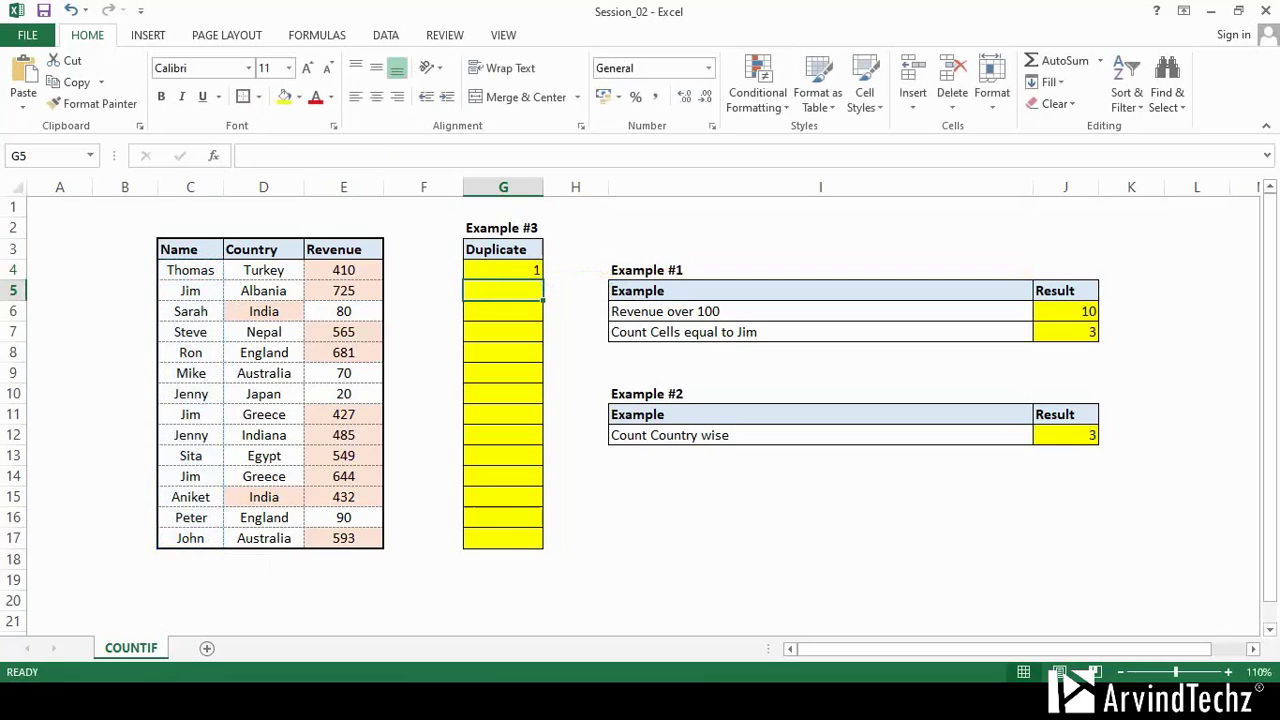
Copy the COUNTIF formula from G4 into the remaining Duplicate cells G5:G17
{"action": "key", "text": "Up"}
{"action": "key", "text": "ctrl+c"}
{"action": "key", "text": "Left"}
{"action": "key", "text": "Left"}
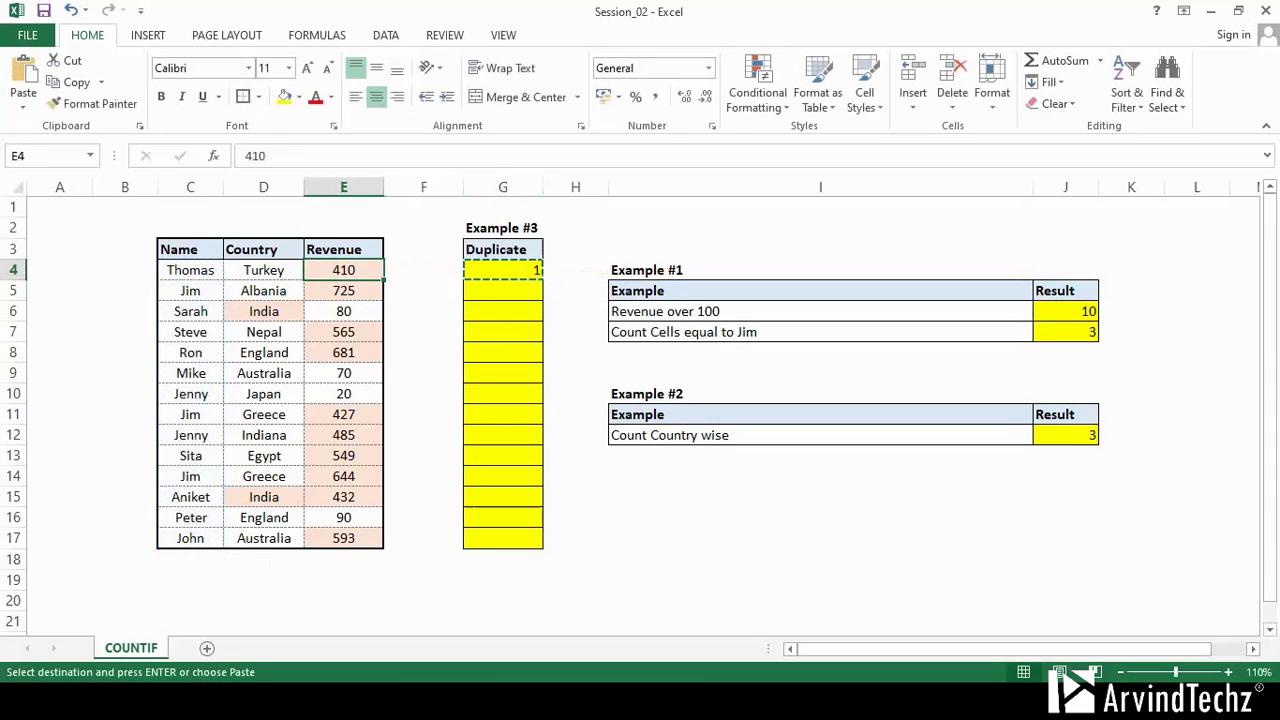
{"action": "key", "text": "ctrl+Down"}
{"action": "key", "text": "Right"}
{"action": "key", "text": "Right"}
{"action": "key", "text": "ctrl+shift+Up"}
{"action": "key", "text": "shift+Down"}
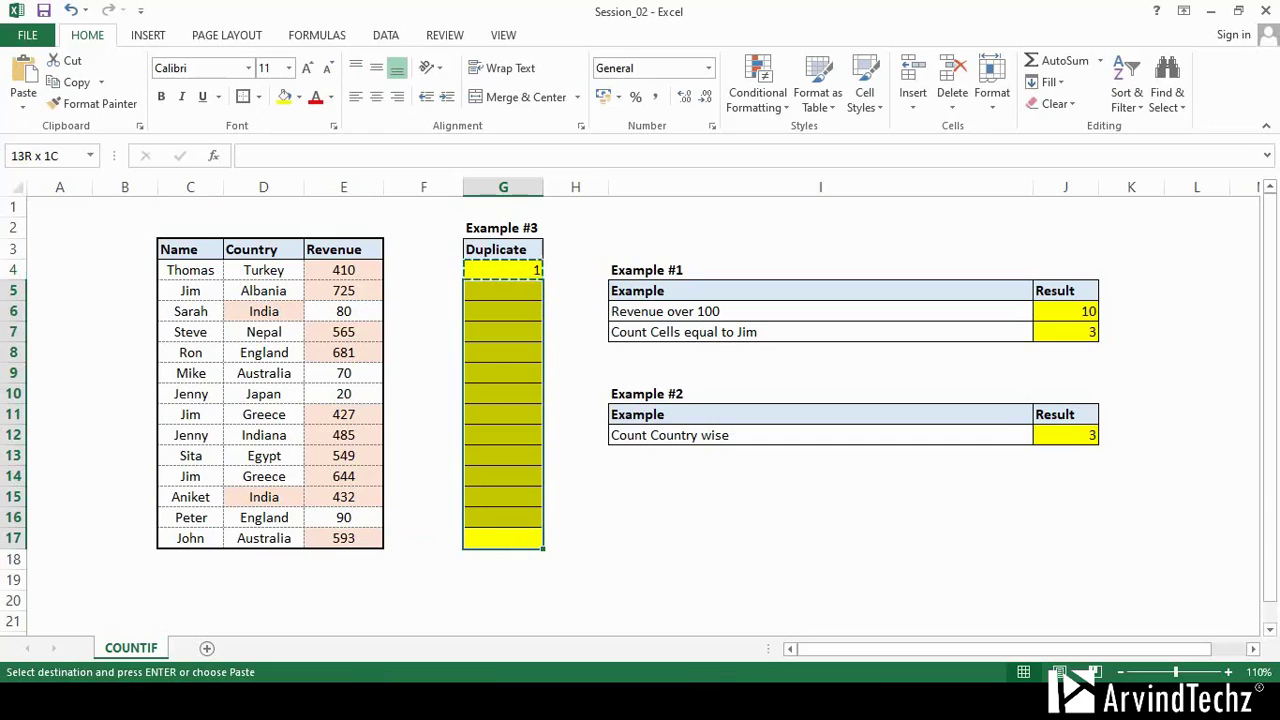
{"action": "key", "text": "ctrl+v"}
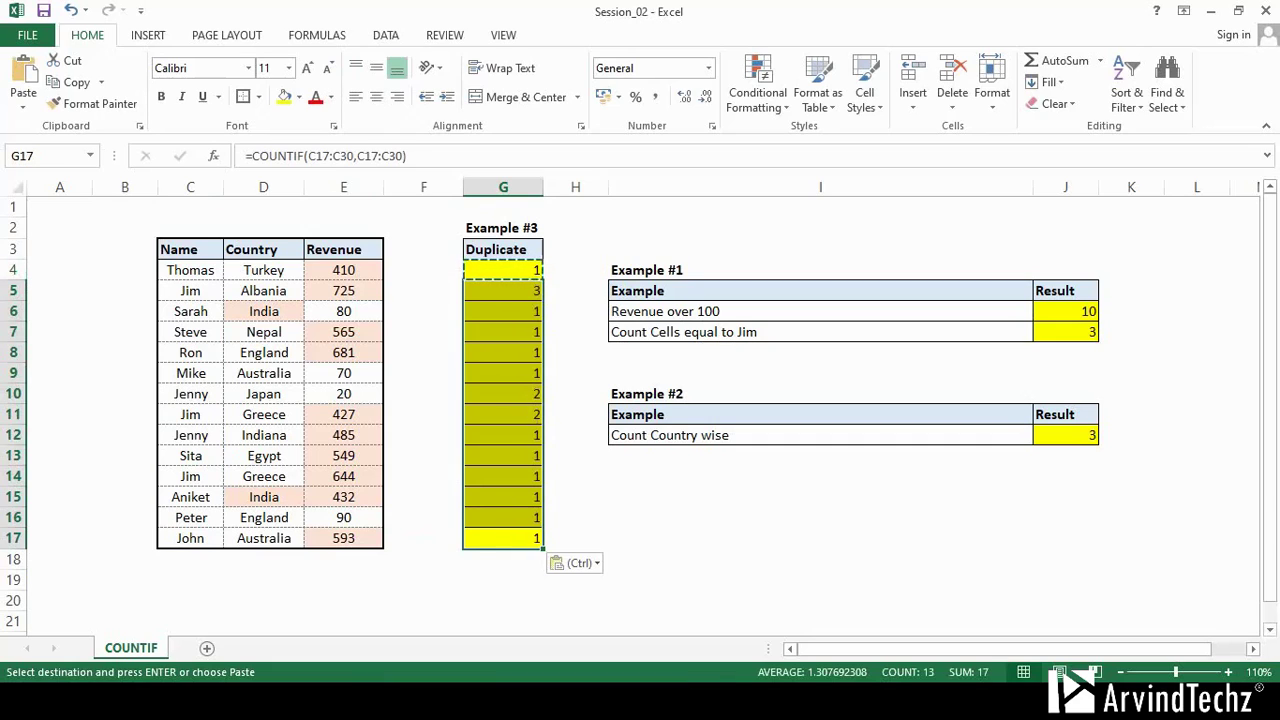
Check the duplicate count in G5 against the matching name in C5
{"action": "key", "text": "Right"}
{"action": "key", "text": "Left"}
{"action": "left_click", "coordinate": [503, 290]}
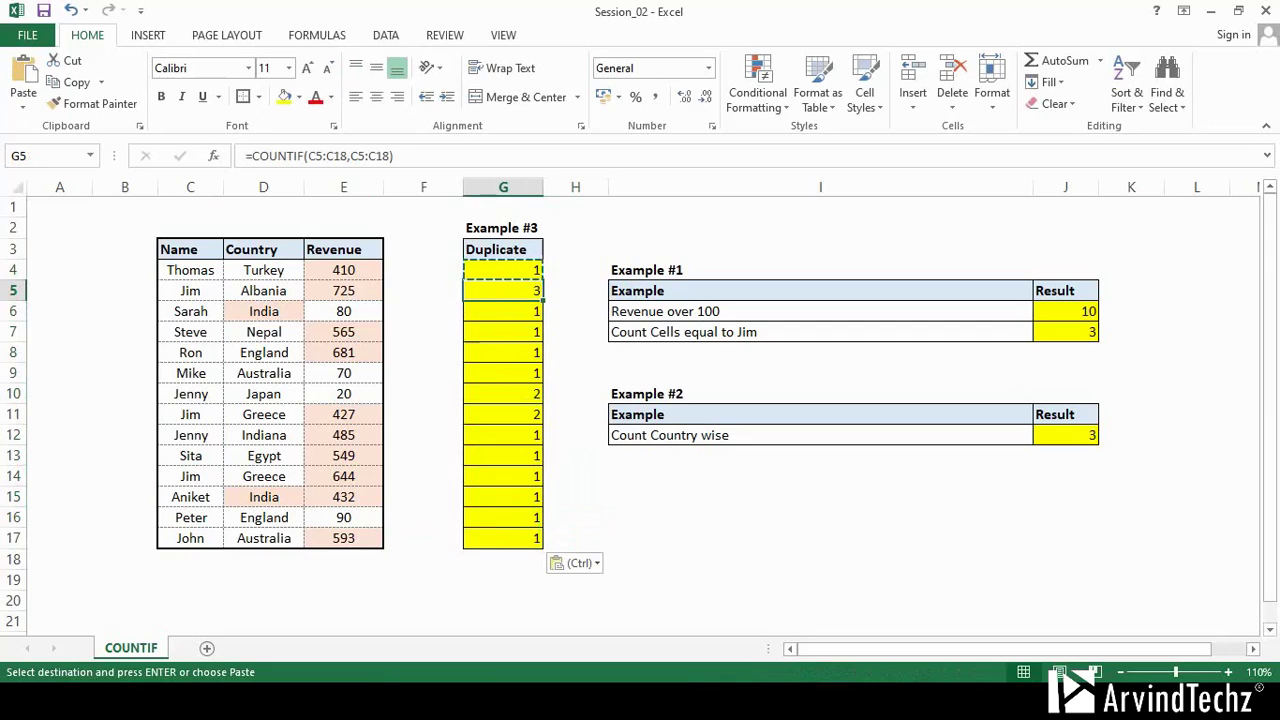
{"action": "left_click", "coordinate": [190, 290]}
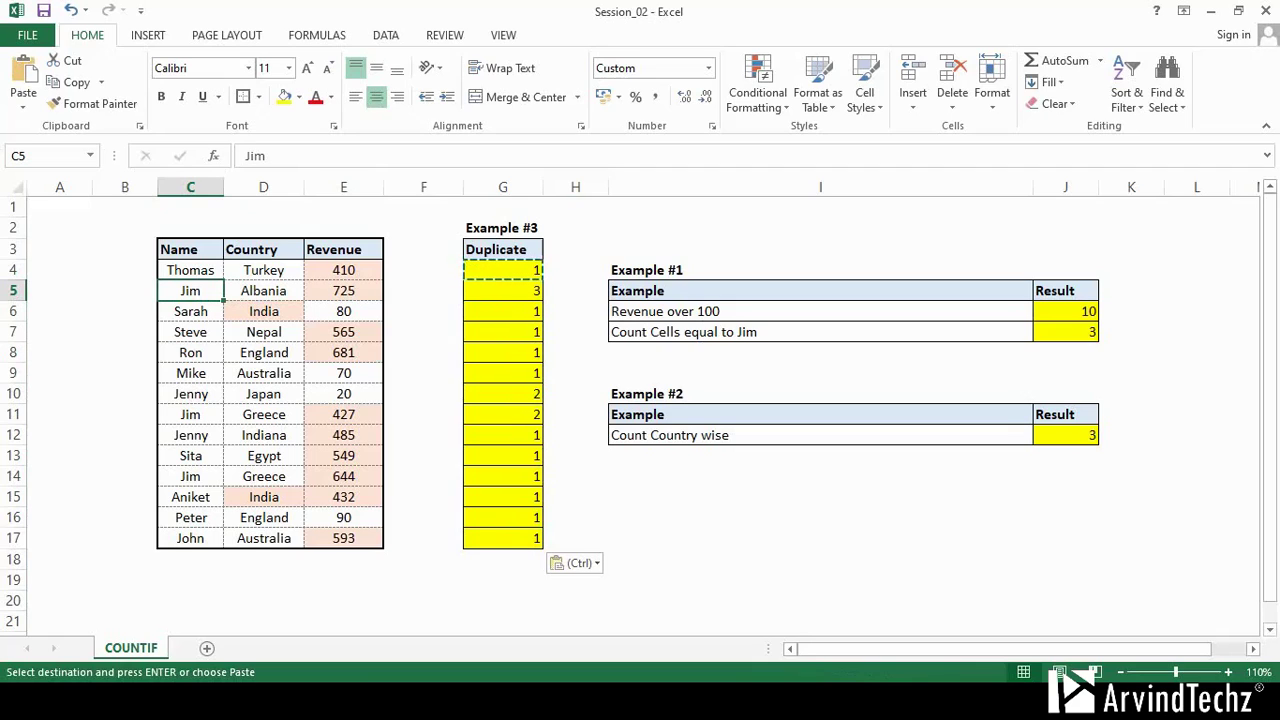
{"action": "left_click", "coordinate": [503, 249]}
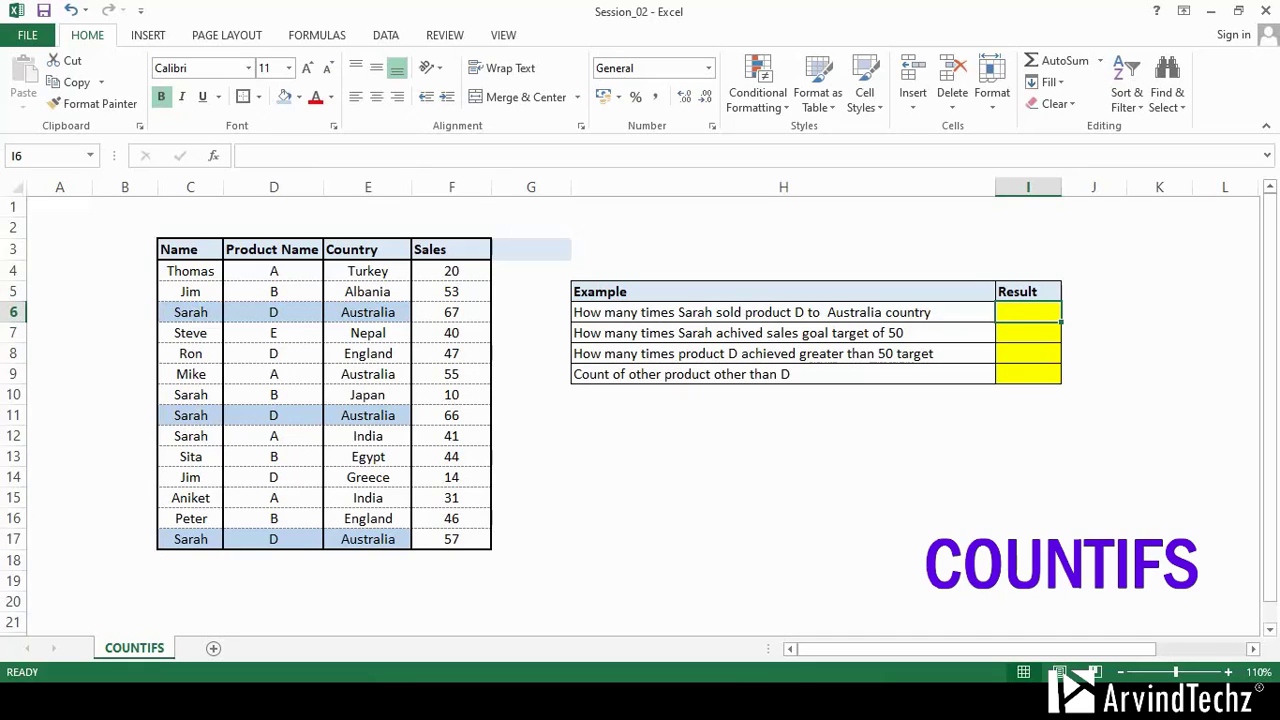
Start a COUNTIFS formula in I6 with Name range C4:C17 and the salesperson's name from H6 as the first criterion
{"action": "type", "text": "=count"}
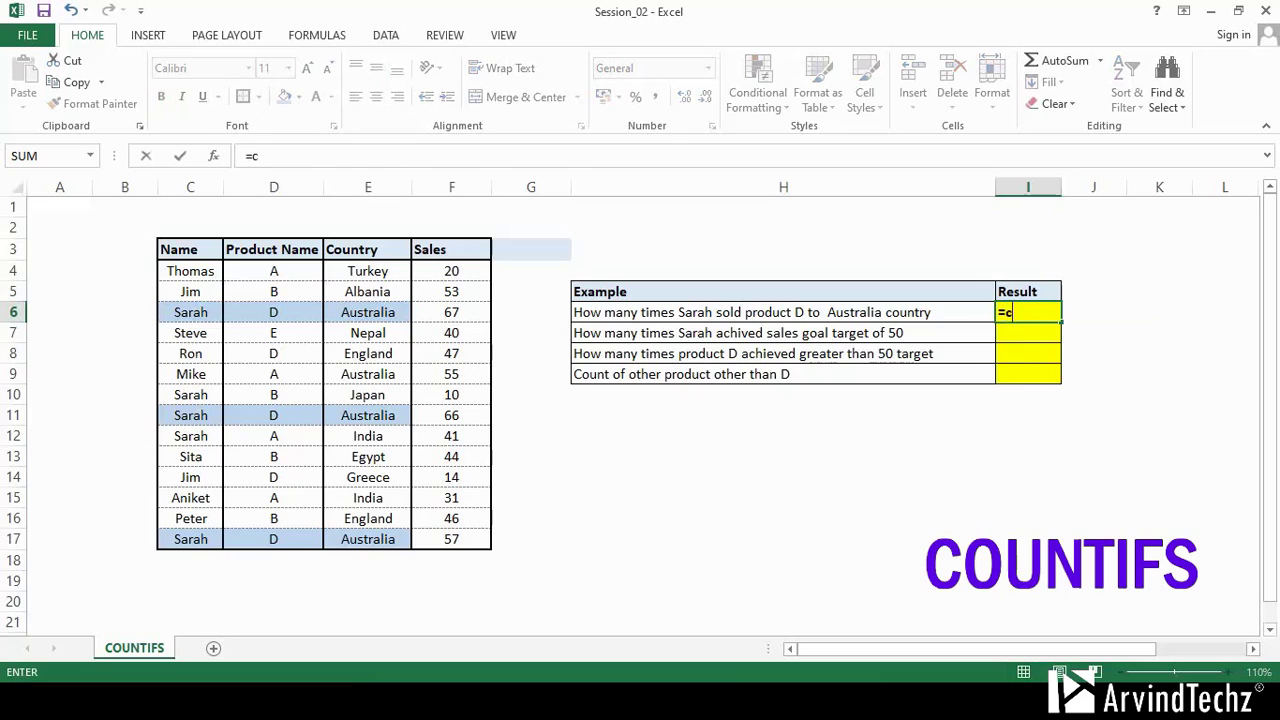
{"action": "key", "text": "Down"}
{"action": "key", "text": "Down"}
{"action": "key", "text": "Down"}
{"action": "key", "text": "Down"}
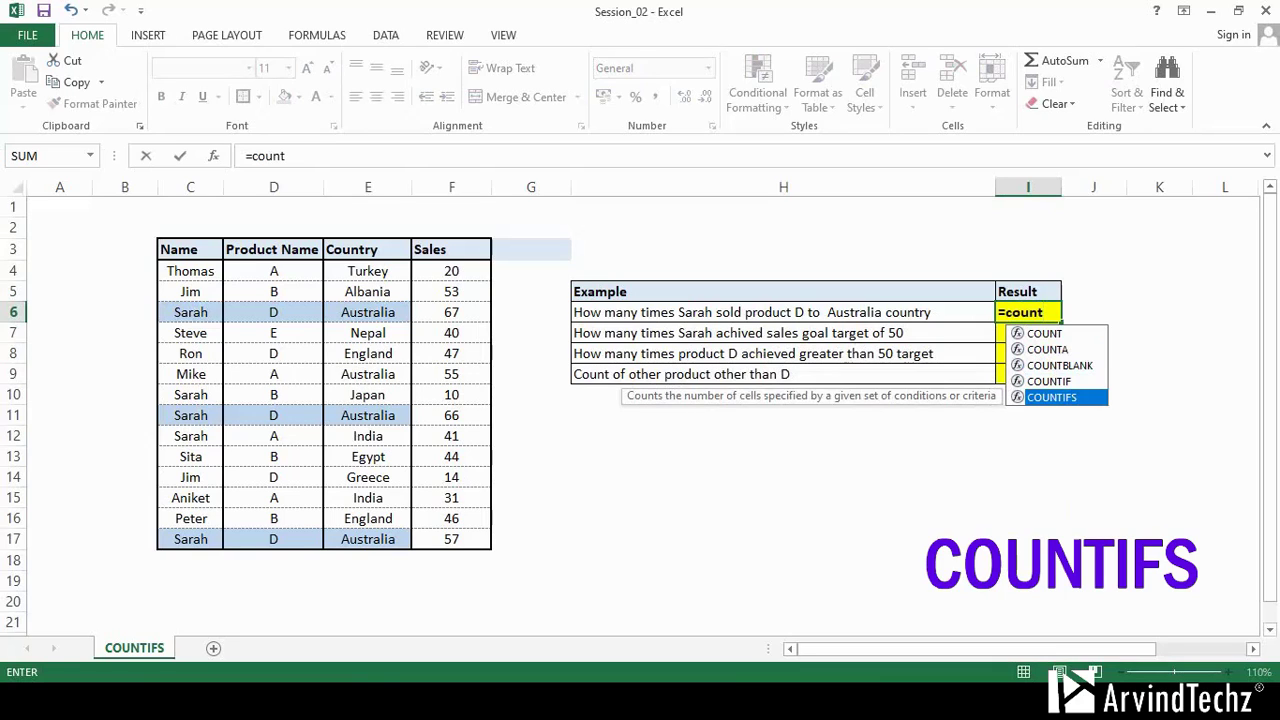
{"action": "key", "text": "Tab"}
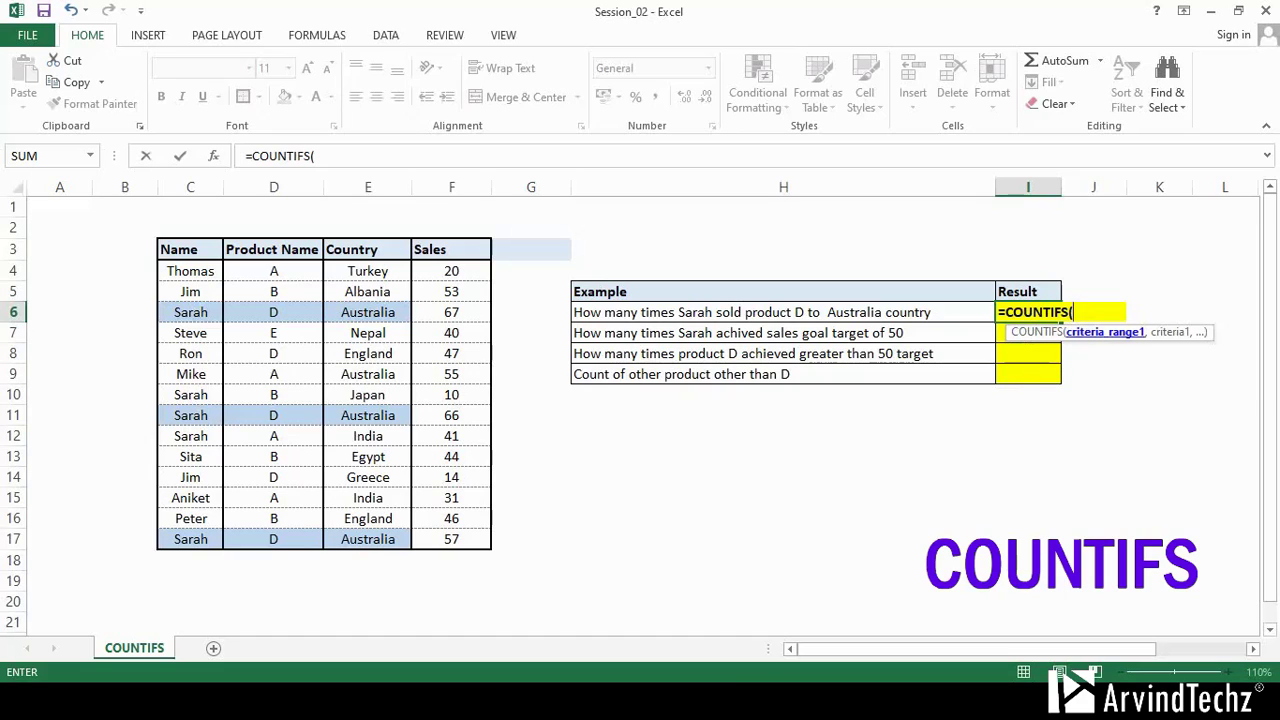
{"action": "left_click_drag", "start_coordinate": [190, 271], "coordinate": [190, 540]}
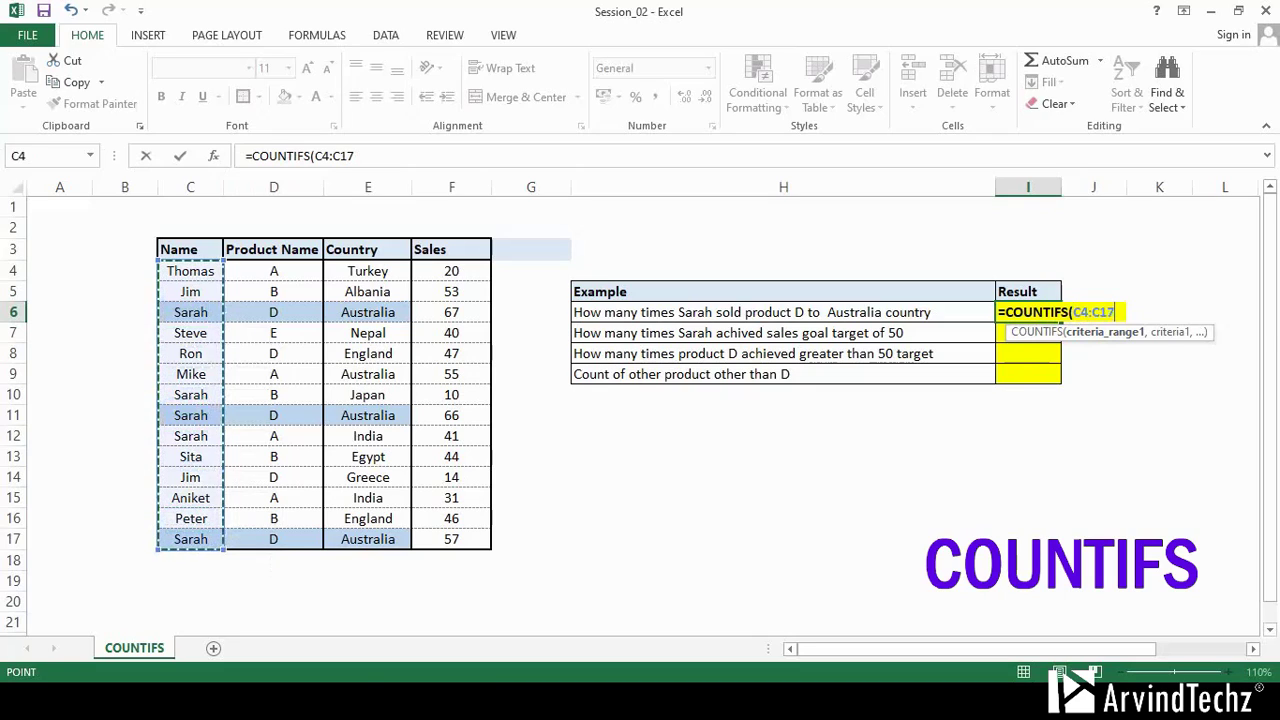
{"action": "type", "text": ",\"Sarah\","}
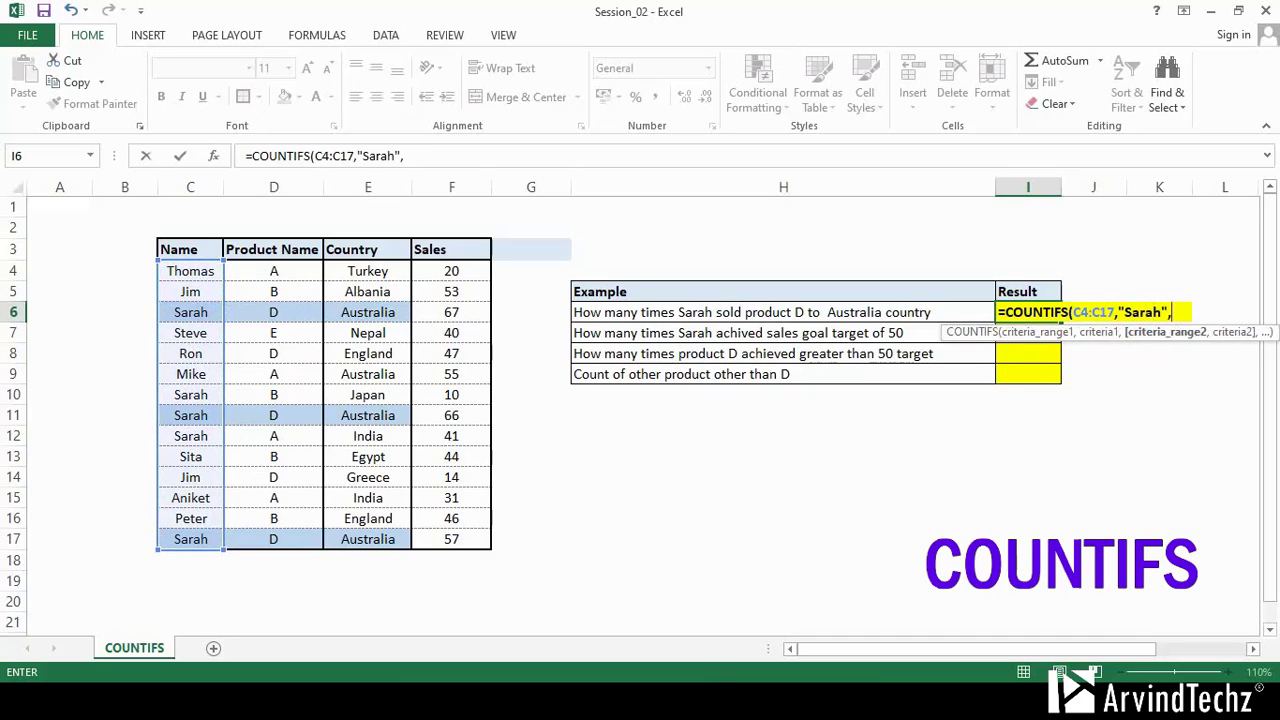
Complete the I6 COUNTIFS formula with product range D4:D17 equal to "D" and country range E4:E17 equal to "Australia"
{"action": "left_click_drag", "start_coordinate": [273, 271], "coordinate": [273, 545]}
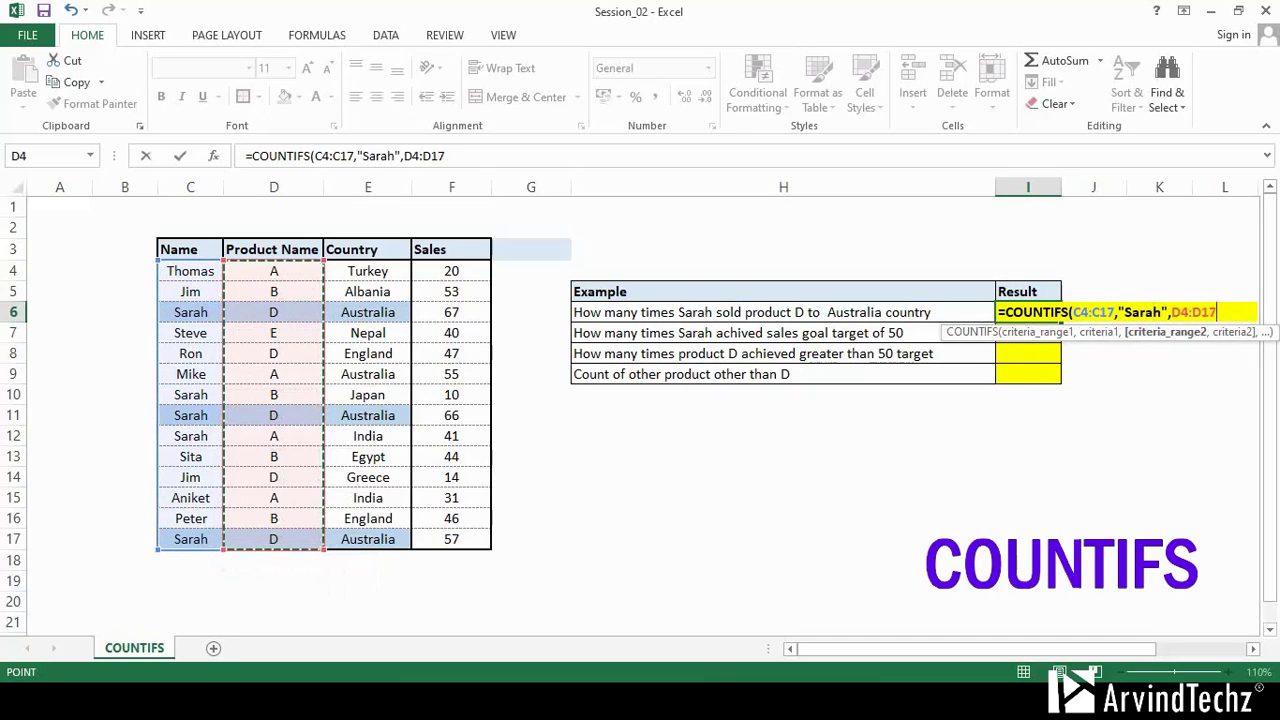
{"action": "type", "text": ",\"D\","}
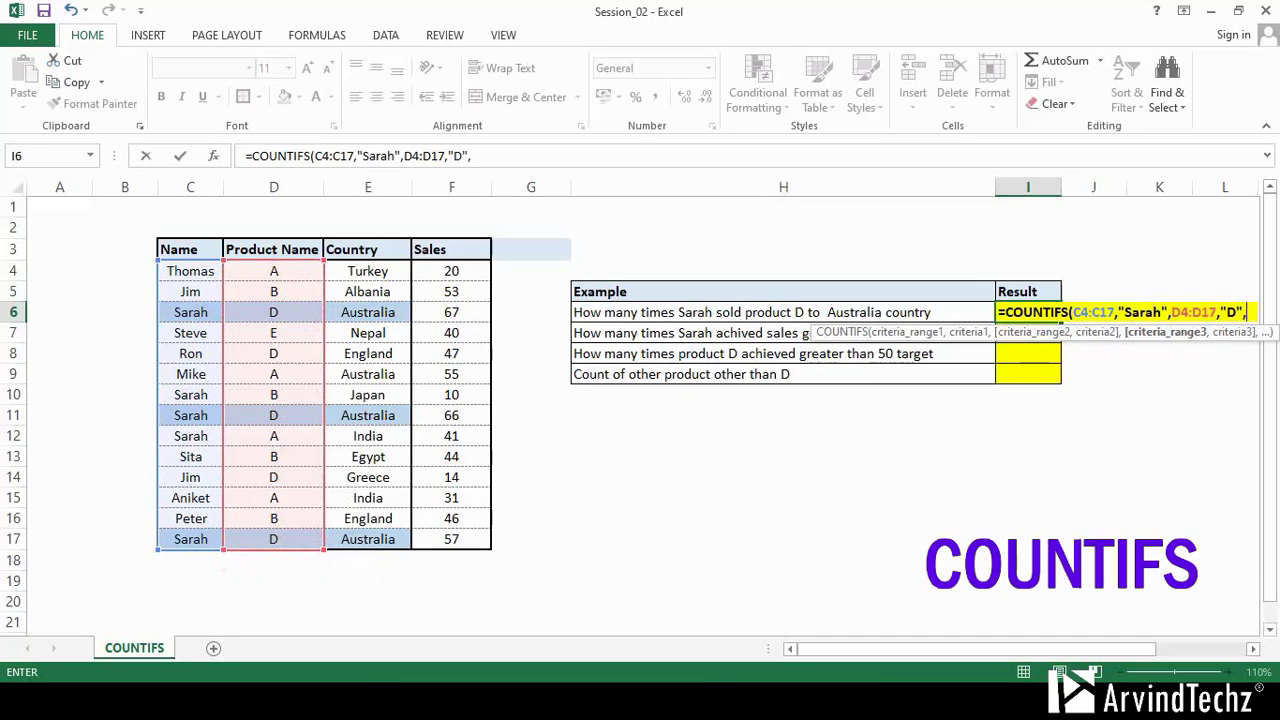
{"action": "left_click_drag", "start_coordinate": [367, 270], "coordinate": [367, 539]}
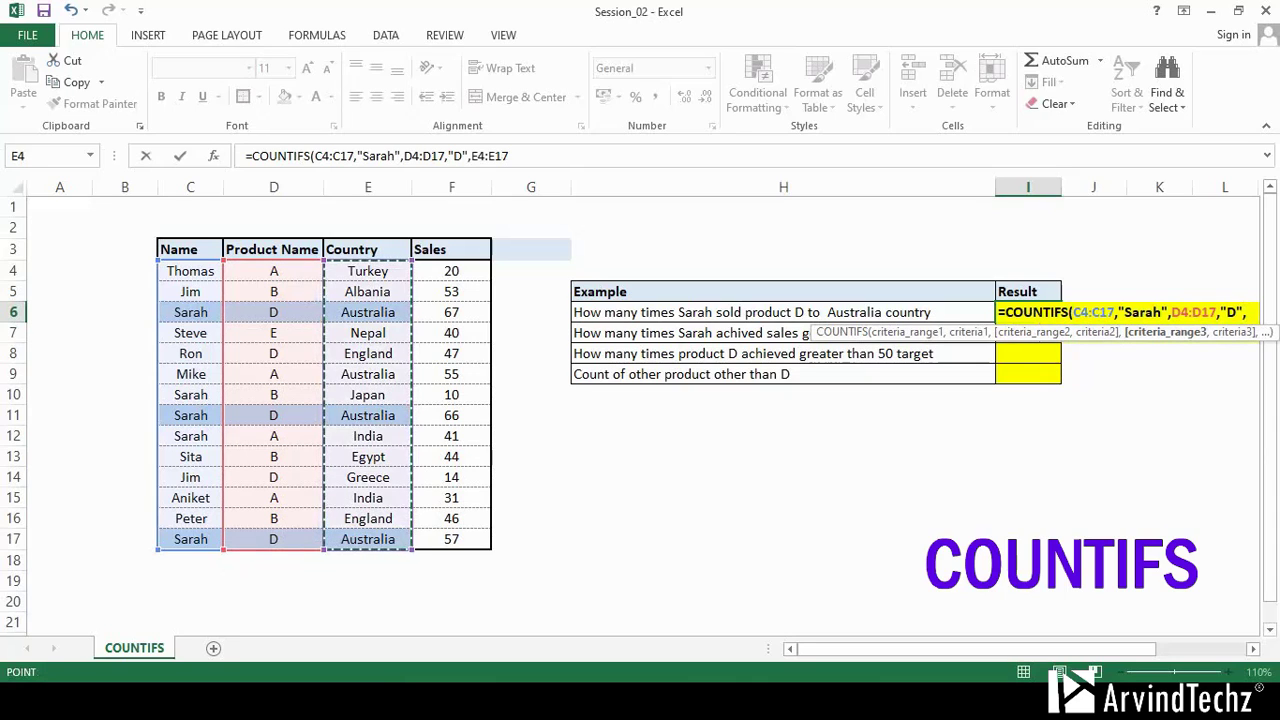
{"action": "type", "text": ","}
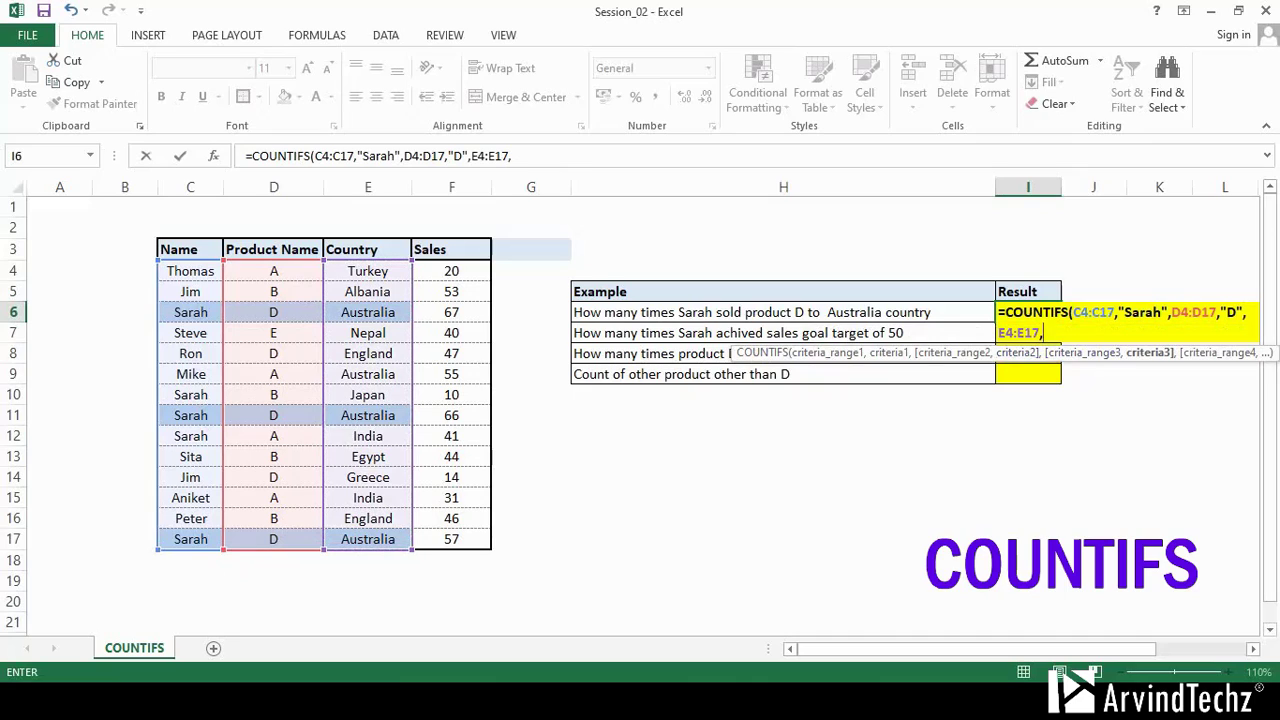
{"action": "type", "text": "\"Australia\""}
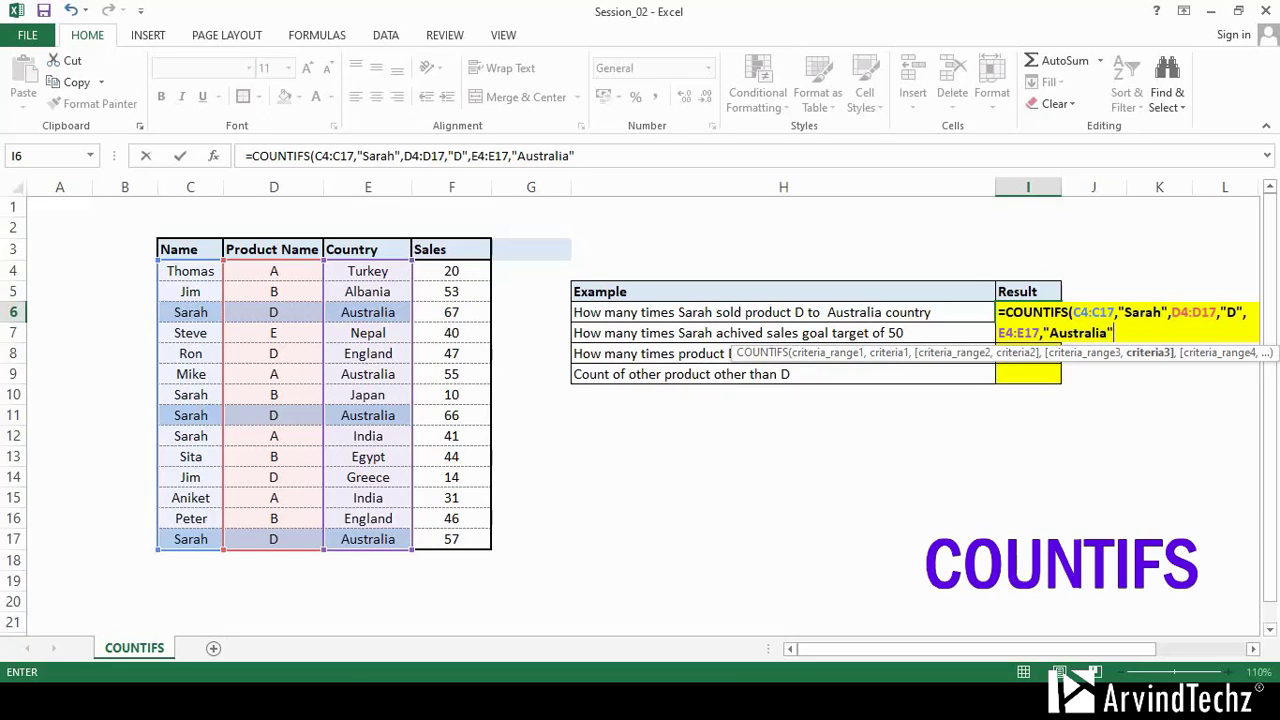
{"action": "type", "text": ")"}
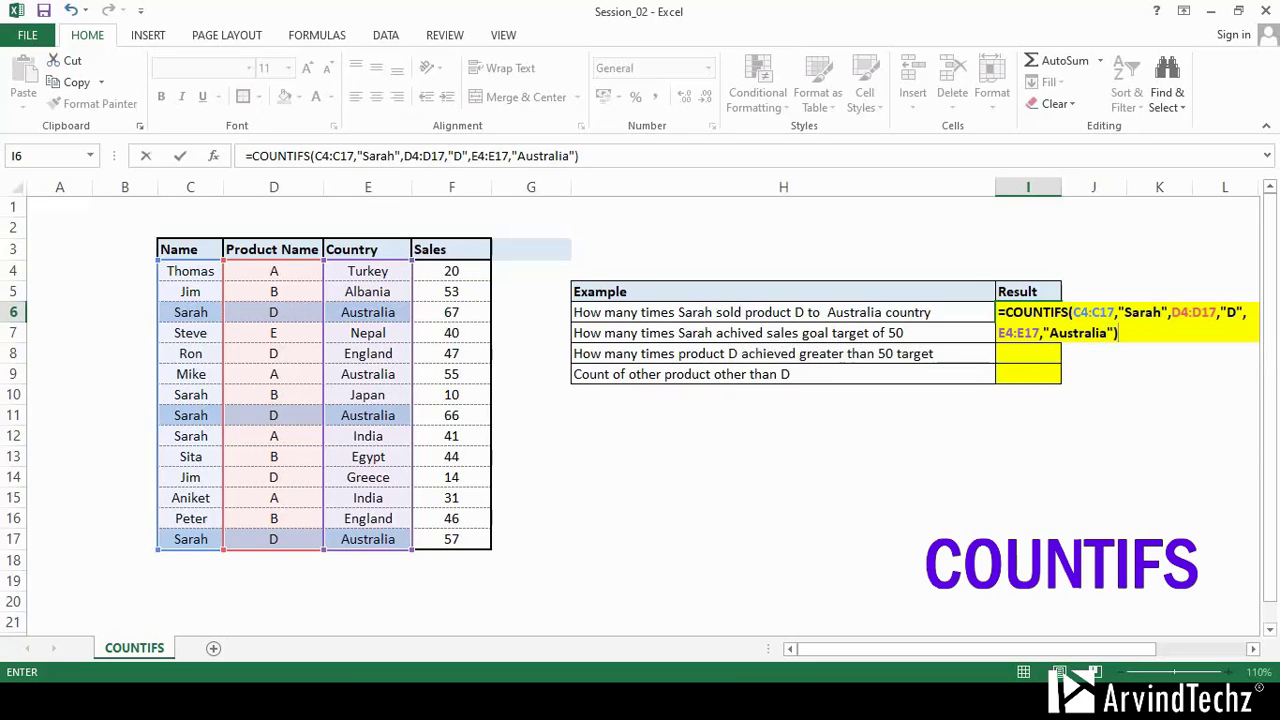
{"action": "key", "text": "Return"}
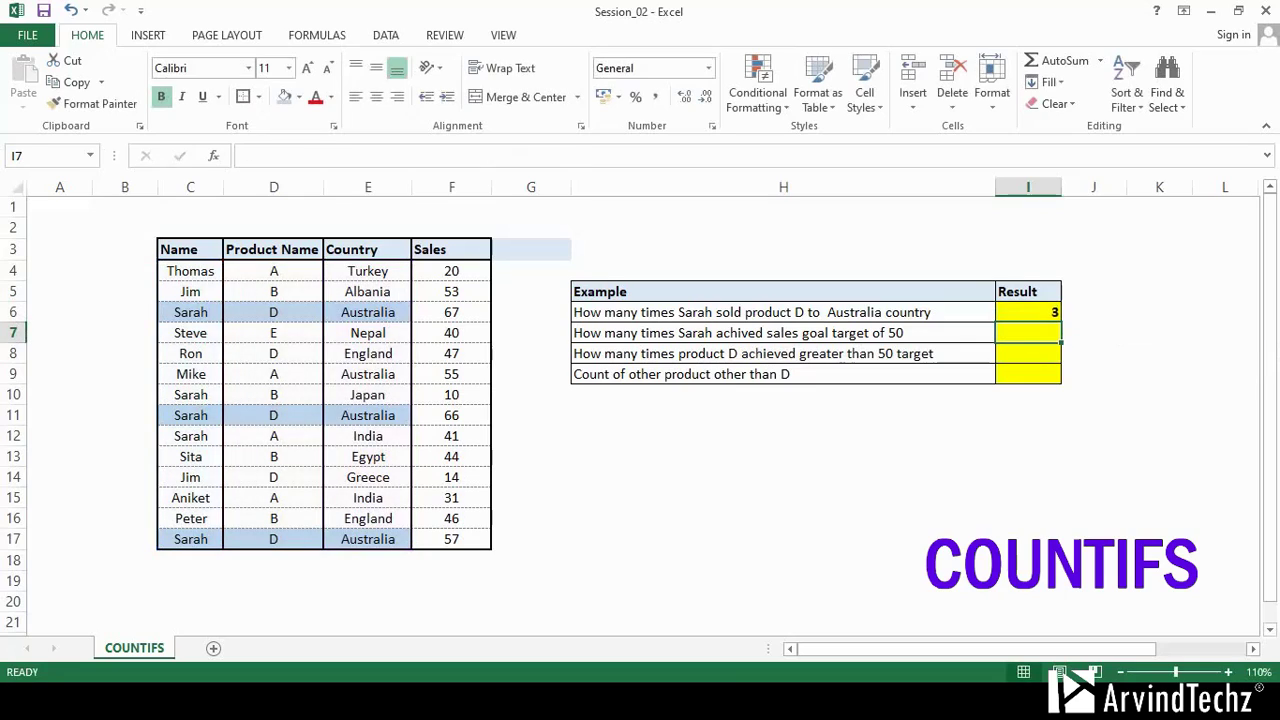
Inspect the names in the highlighted matching rows at C6, C11 and C17
{"action": "left_click", "coordinate": [190, 312]}
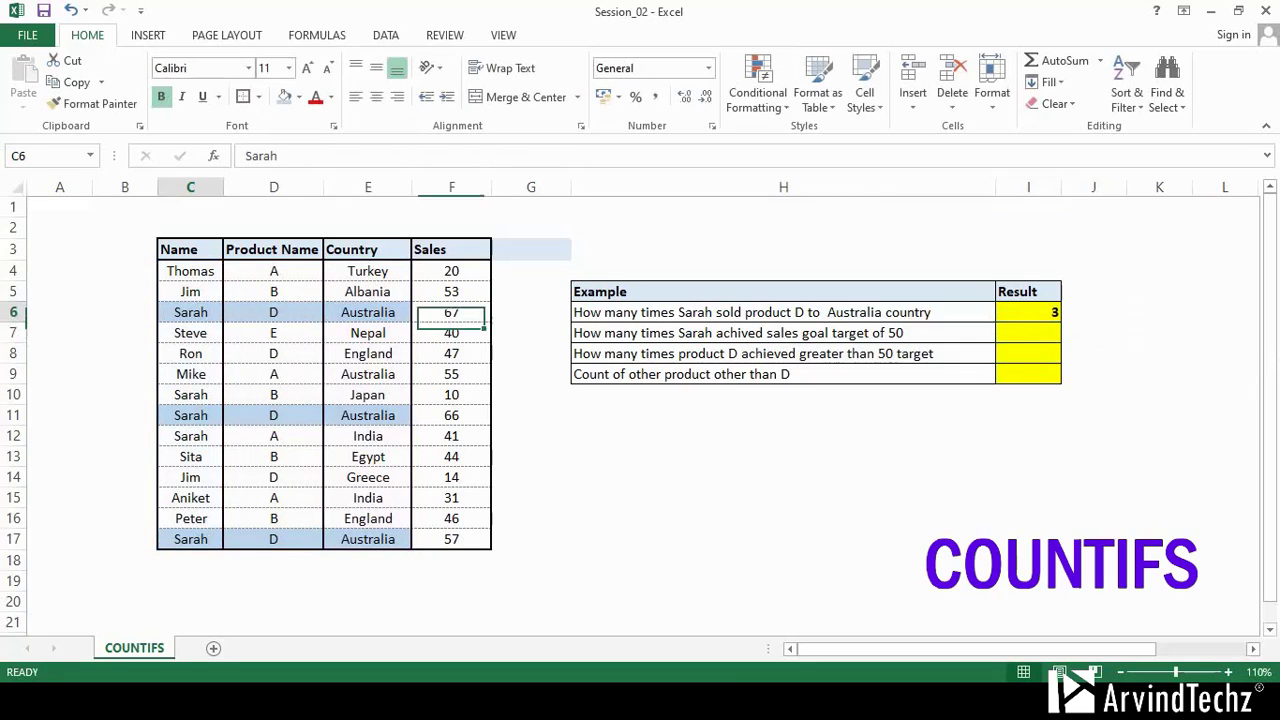
{"action": "left_click", "coordinate": [190, 415]}
{"action": "left_click", "coordinate": [190, 539]}
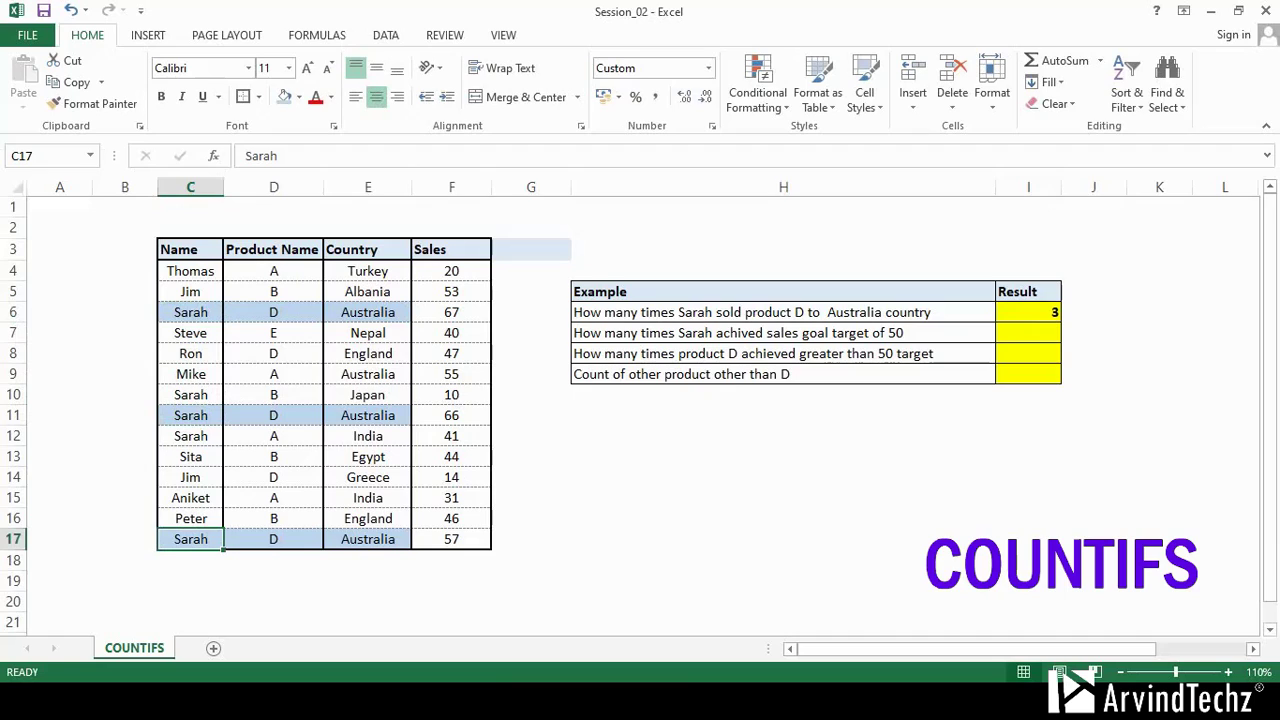
Start a COUNTIFS formula in I7 with Name range C4:C17 and the salesperson's name from H7 as the first criterion
{"action": "left_click", "coordinate": [1028, 333]}
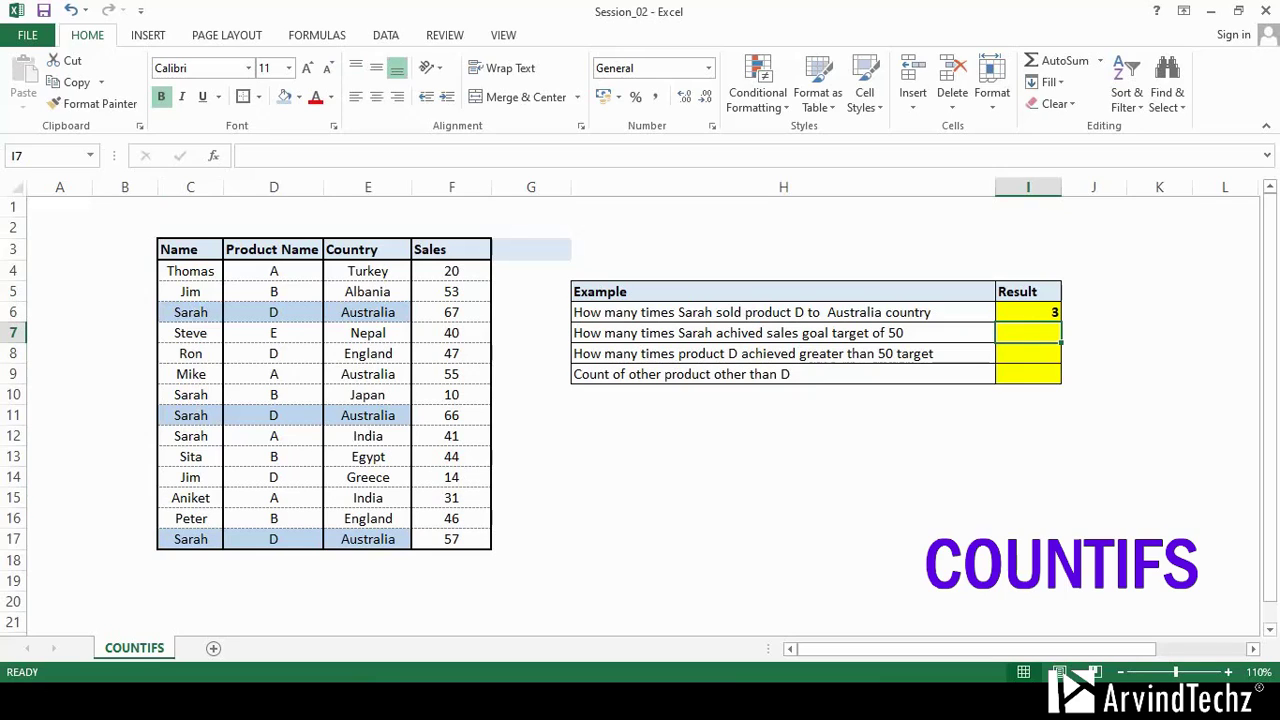
{"action": "type", "text": "=coun"}
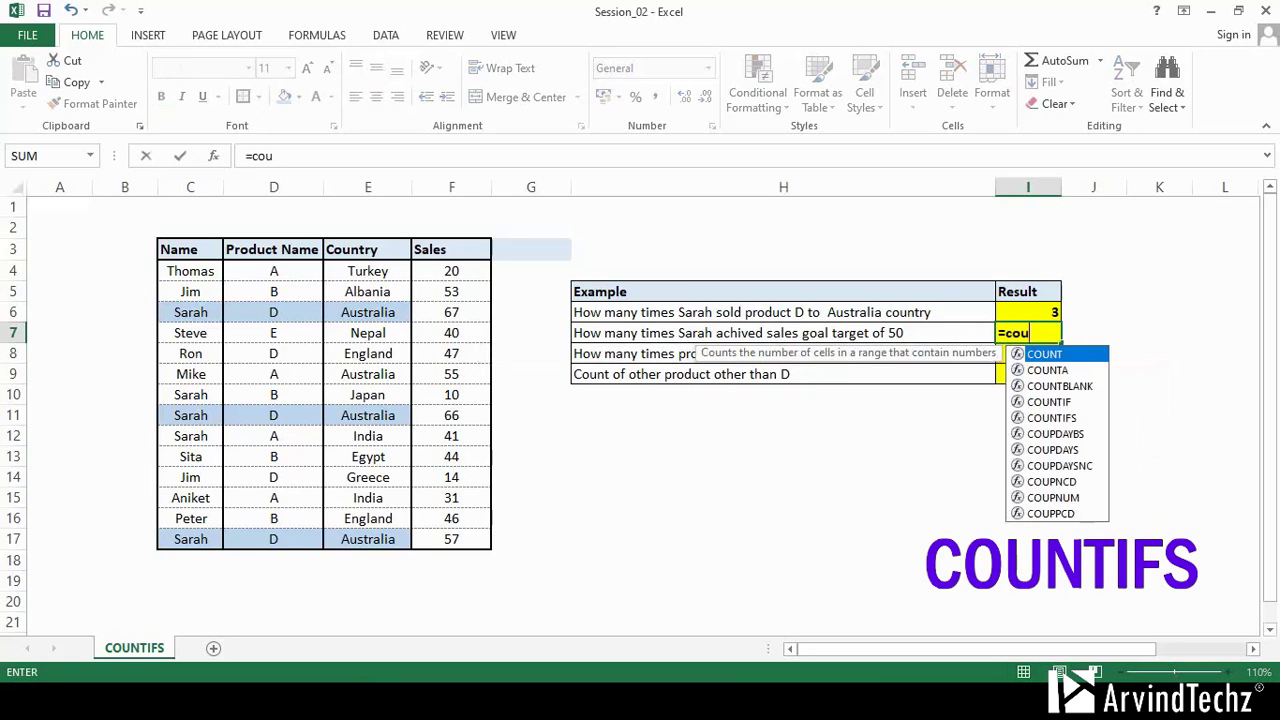
{"action": "key", "text": "Down"}
{"action": "key", "text": "Down"}
{"action": "key", "text": "Down"}
{"action": "key", "text": "Down"}
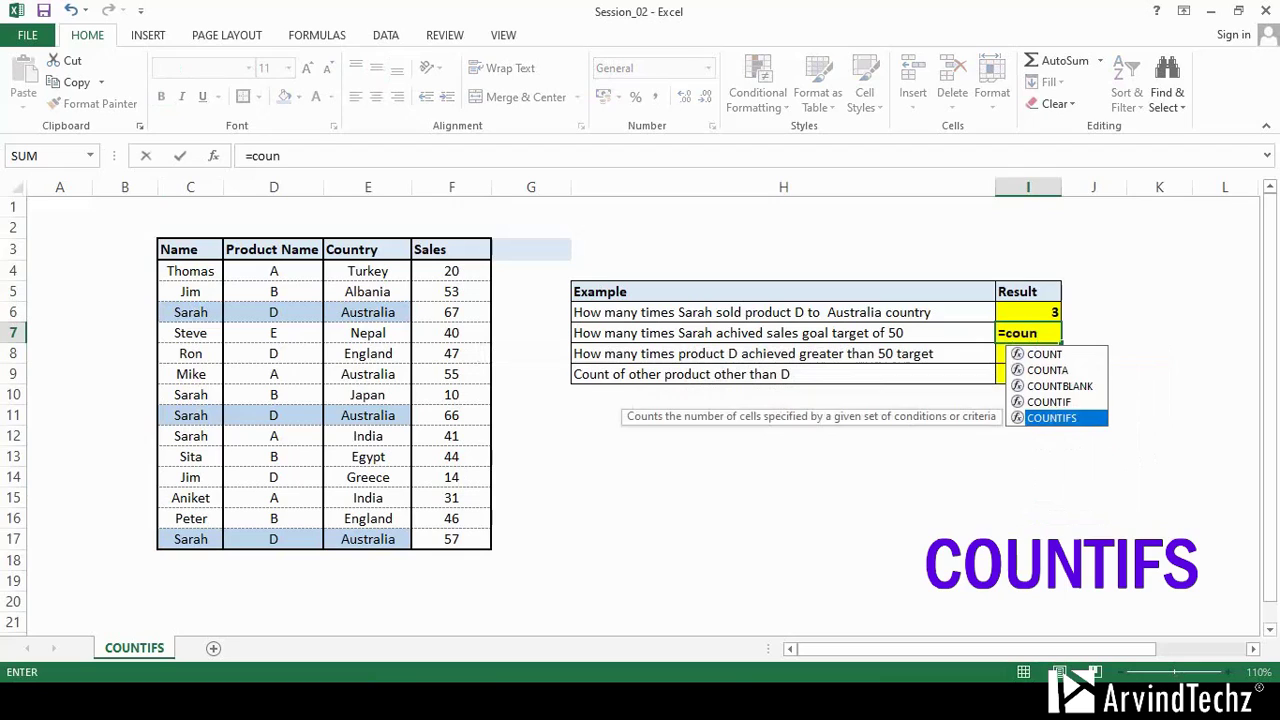
{"action": "key", "text": "Tab"}
{"action": "left_click_drag", "start_coordinate": [190, 271], "coordinate": [190, 539]}
{"action": "type", "text": ",\"Sarah\","}
Complete the I7 COUNTIFS formula with Sales range F4:F17 and the criterion ">50"
{"action": "left_click_drag", "start_coordinate": [451, 271], "coordinate": [451, 539]}
{"action": "type", "text": ",\">50"}
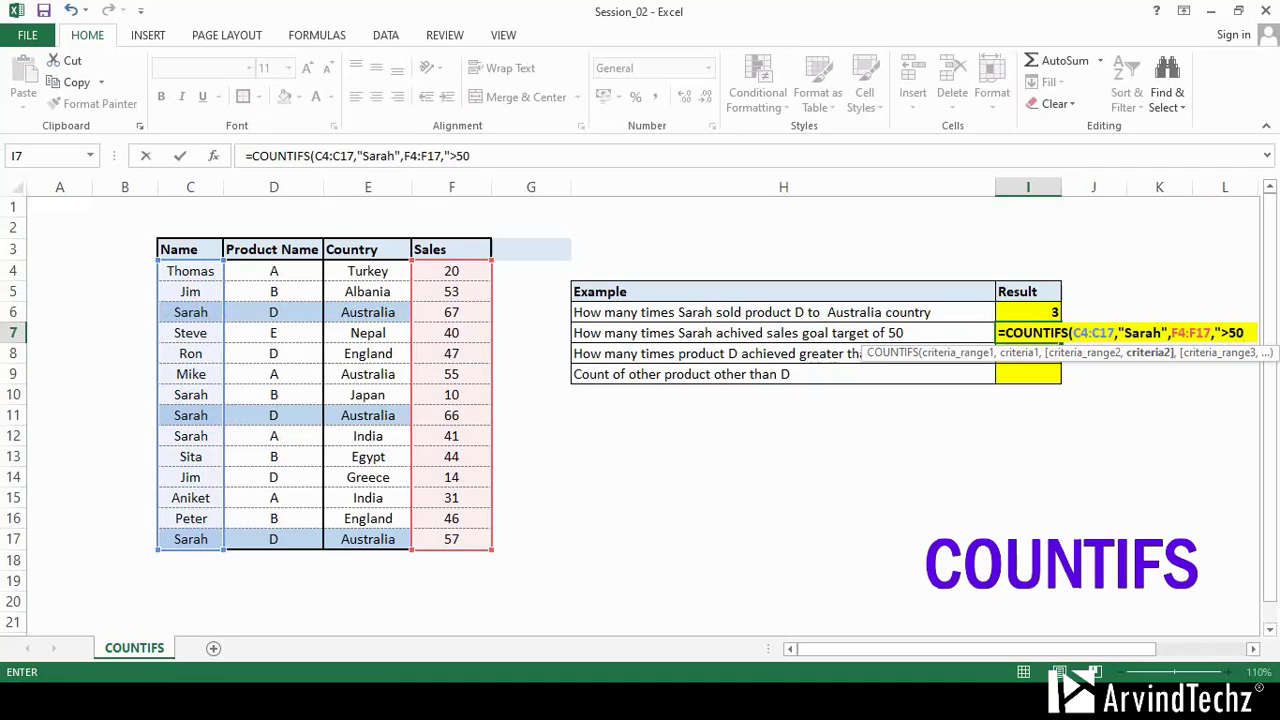
{"action": "type", "text": "\")"}
{"action": "key", "text": "Return"}
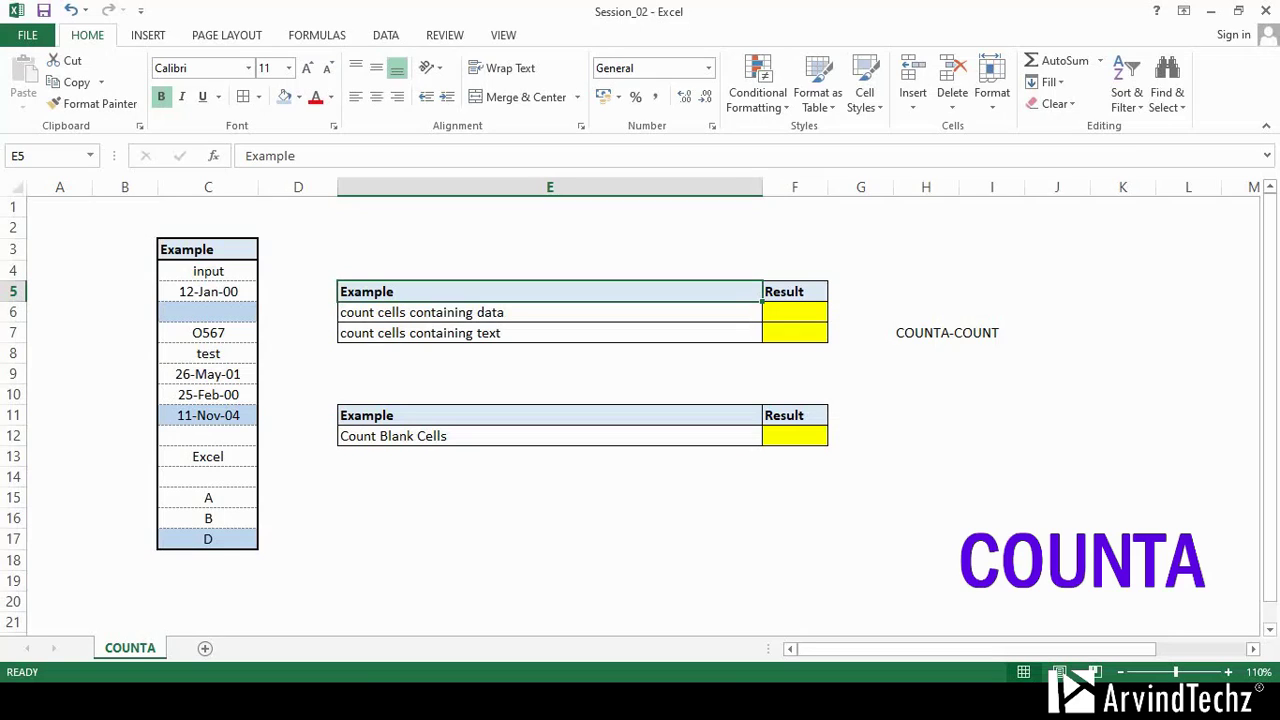
Count the cells containing data in F6 with COUNTA over C4:C17, and select that range to check the count
{"action": "left_click", "coordinate": [794, 312]}
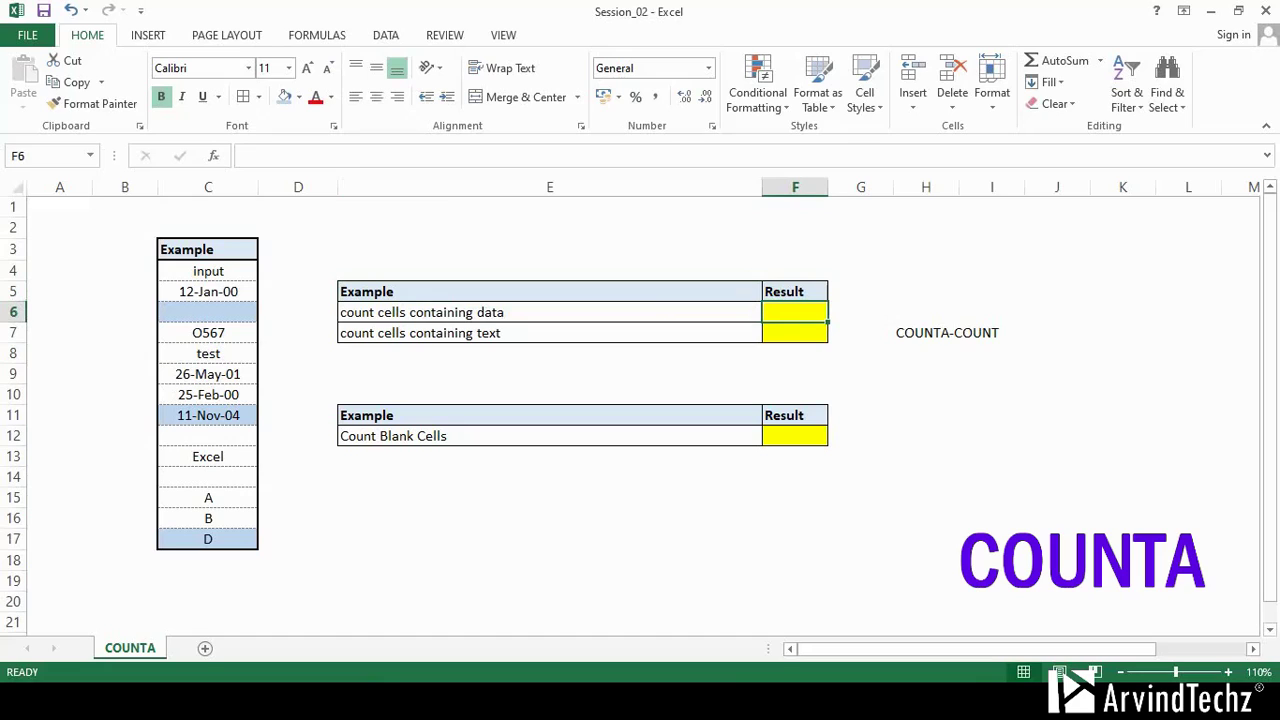
{"action": "type", "text": "=coun"}
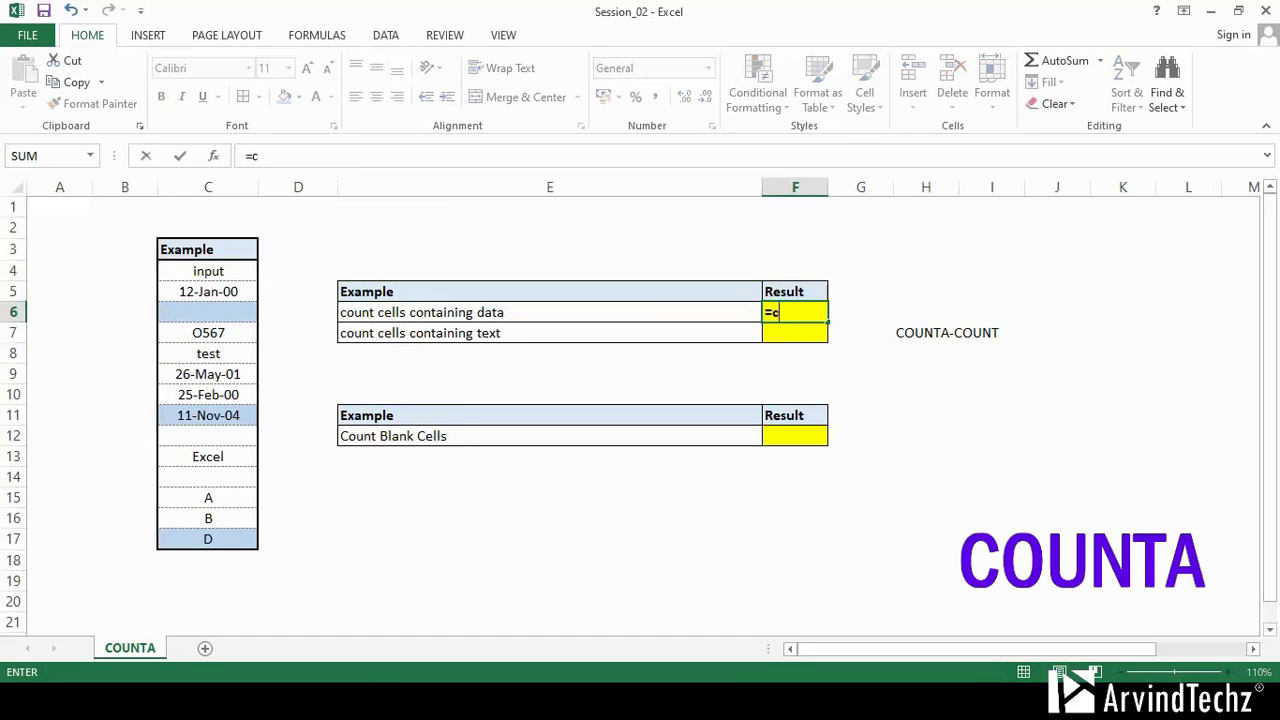
{"action": "key", "text": "Down"}
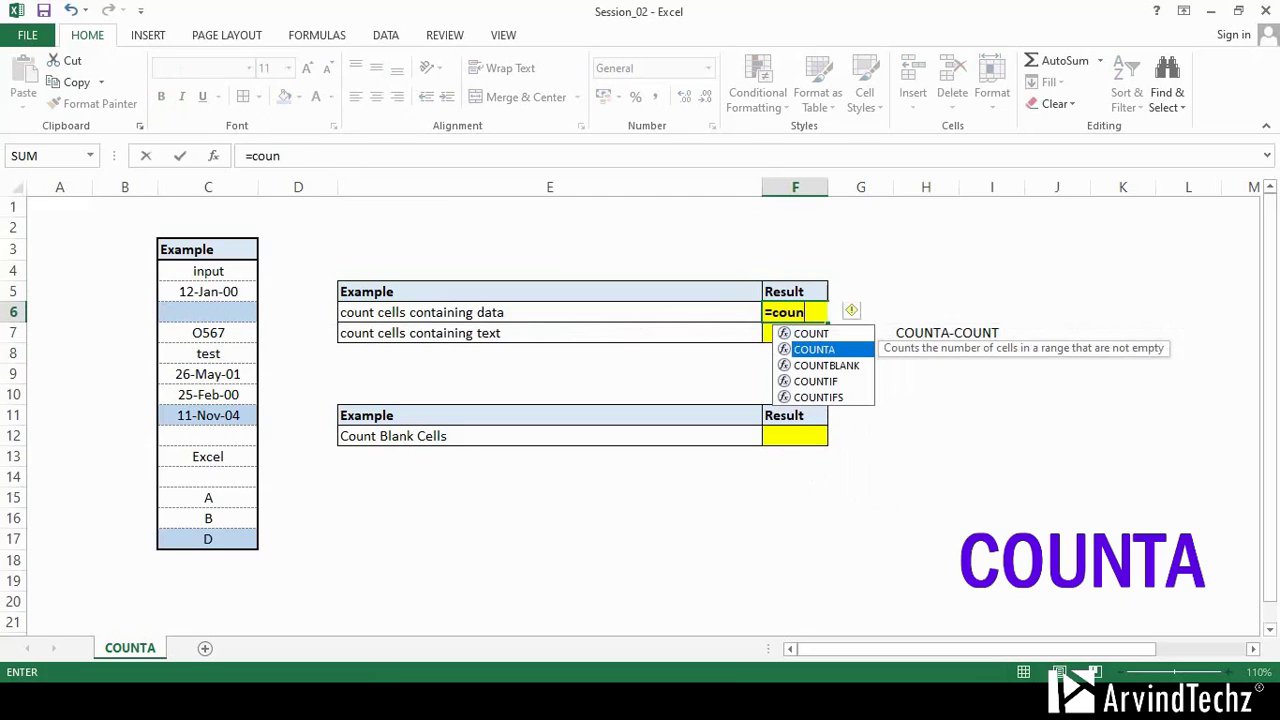
{"action": "key", "text": "Tab"}
{"action": "key", "text": "Left"}
{"action": "key", "text": "Left"}
{"action": "key", "text": "Left"}
{"action": "key", "text": "Left"}
{"action": "key", "text": "Right"}
{"action": "key", "text": "Up"}
{"action": "key", "text": "Up"}
{"action": "key", "text": "shift+Down"}
{"action": "key", "text": "shift+Down"}
{"action": "key", "text": "shift+Down"}
{"action": "key", "text": "shift+Down"}
{"action": "key", "text": "shift+Down"}
{"action": "key", "text": "shift+Down"}
{"action": "key", "text": "shift+Down"}
{"action": "key", "text": "shift+Down"}
{"action": "key", "text": "shift+Down"}
{"action": "key", "text": "shift+Down"}
{"action": "key", "text": "shift+Down"}
{"action": "key", "text": "shift+Down"}
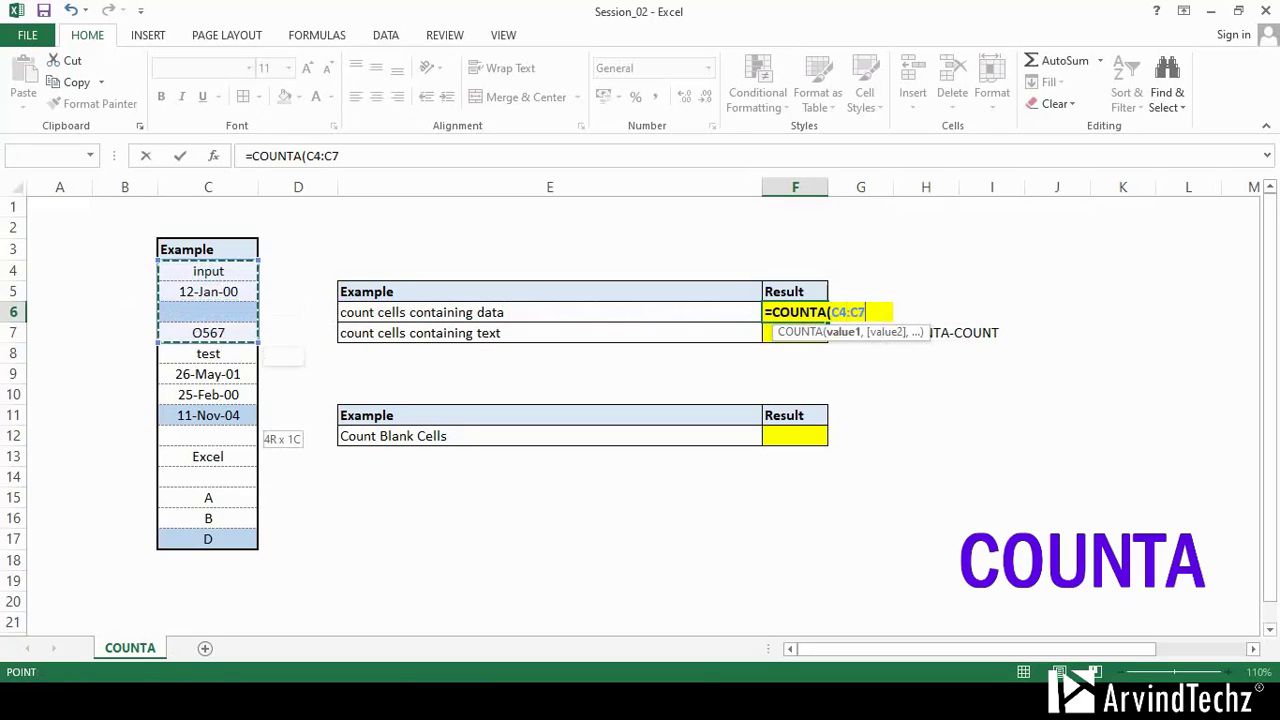
{"action": "key", "text": "shift+Down"}
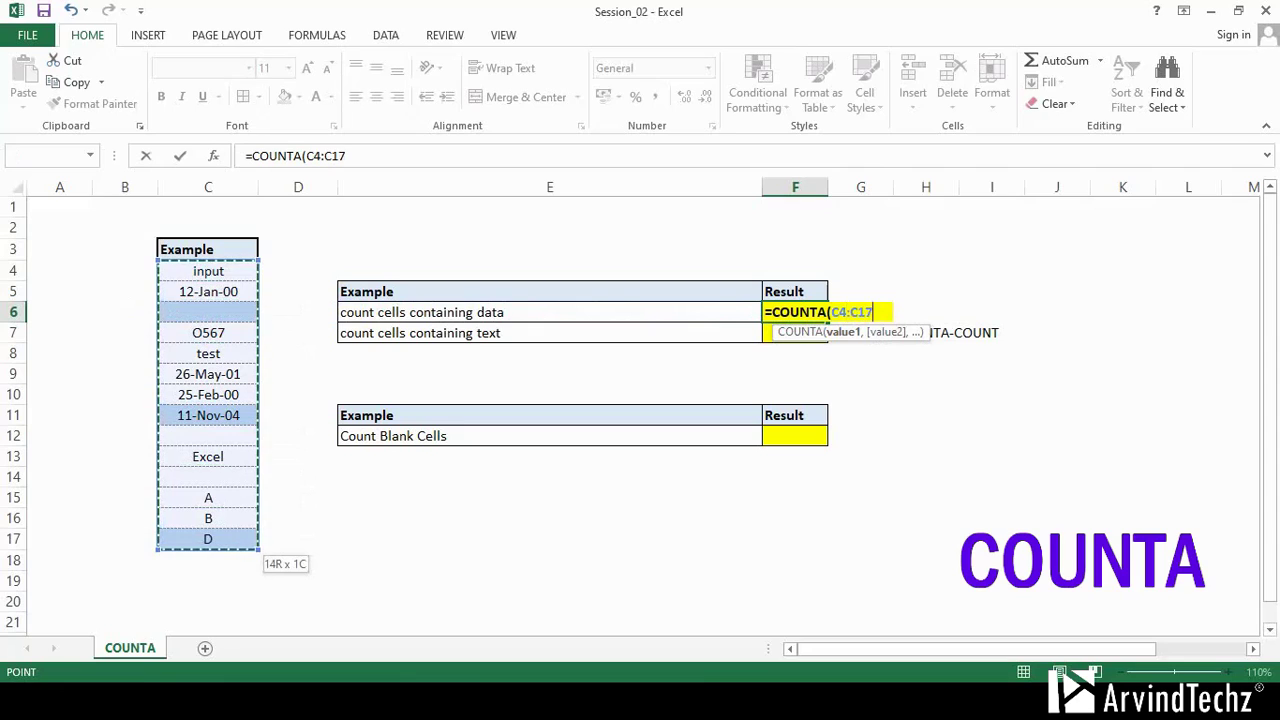
{"action": "key", "text": "Return"}
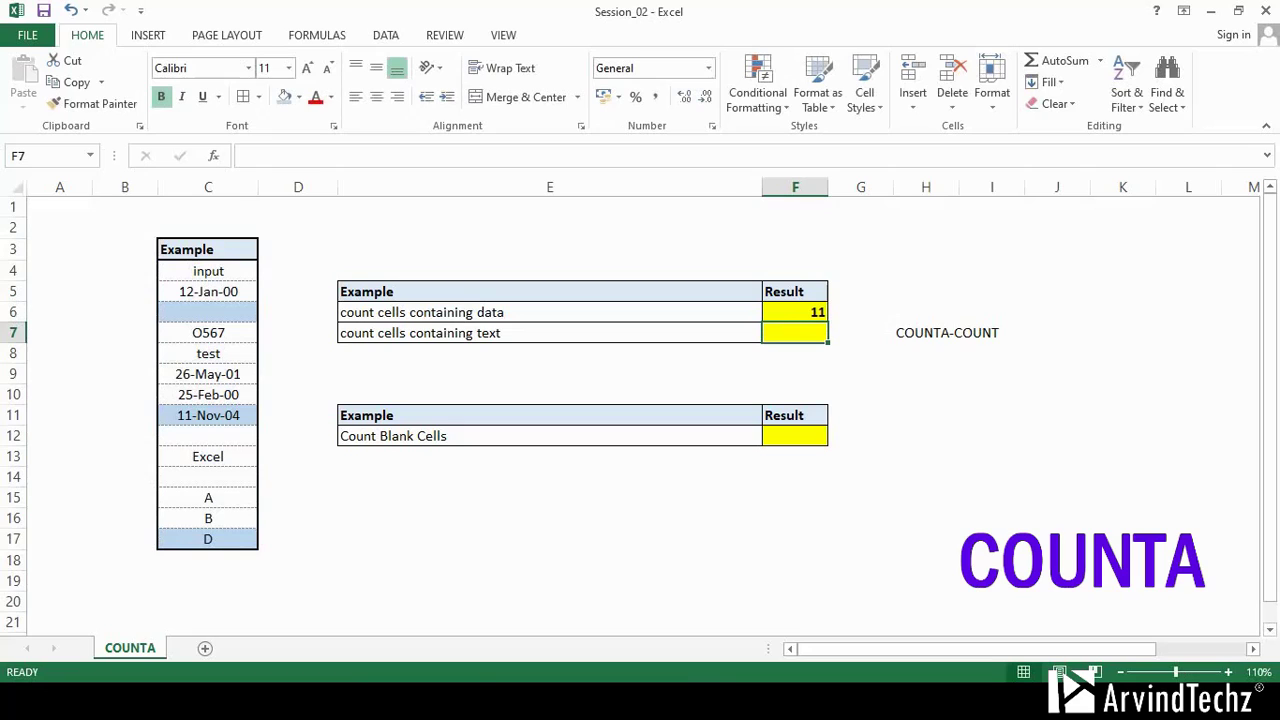
{"action": "left_click_drag", "start_coordinate": [208, 271], "coordinate": [208, 539]}
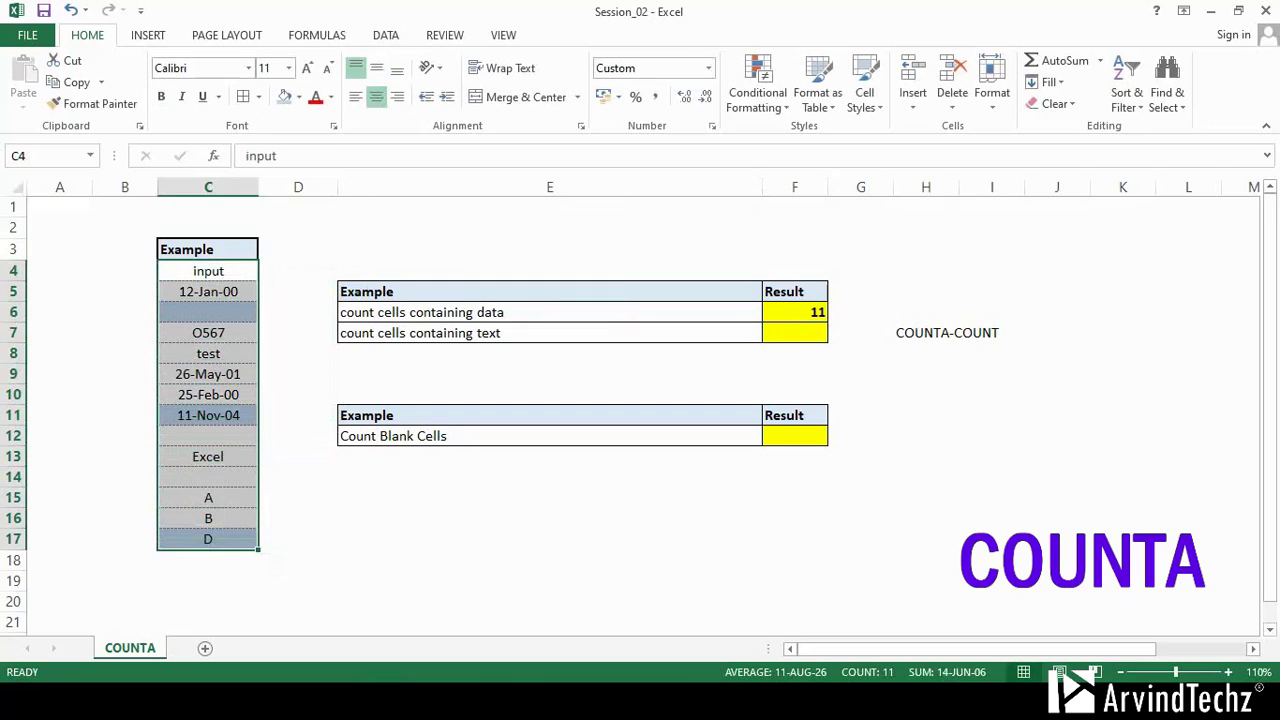
Count the cells containing text in F7 with the formula =COUNTA(C4:C17)-COUNT(C4:C17)
{"action": "left_click", "coordinate": [794, 332]}
{"action": "type", "text": "=coun"}
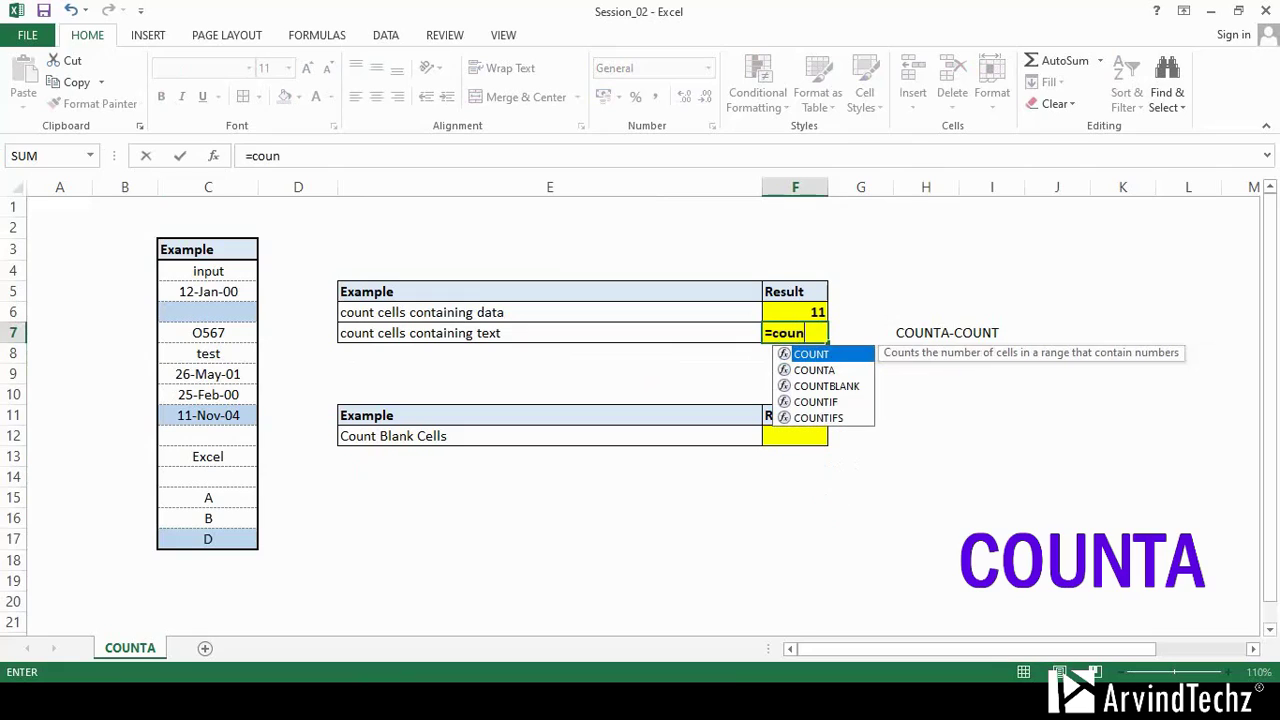
{"action": "key", "text": "Down"}
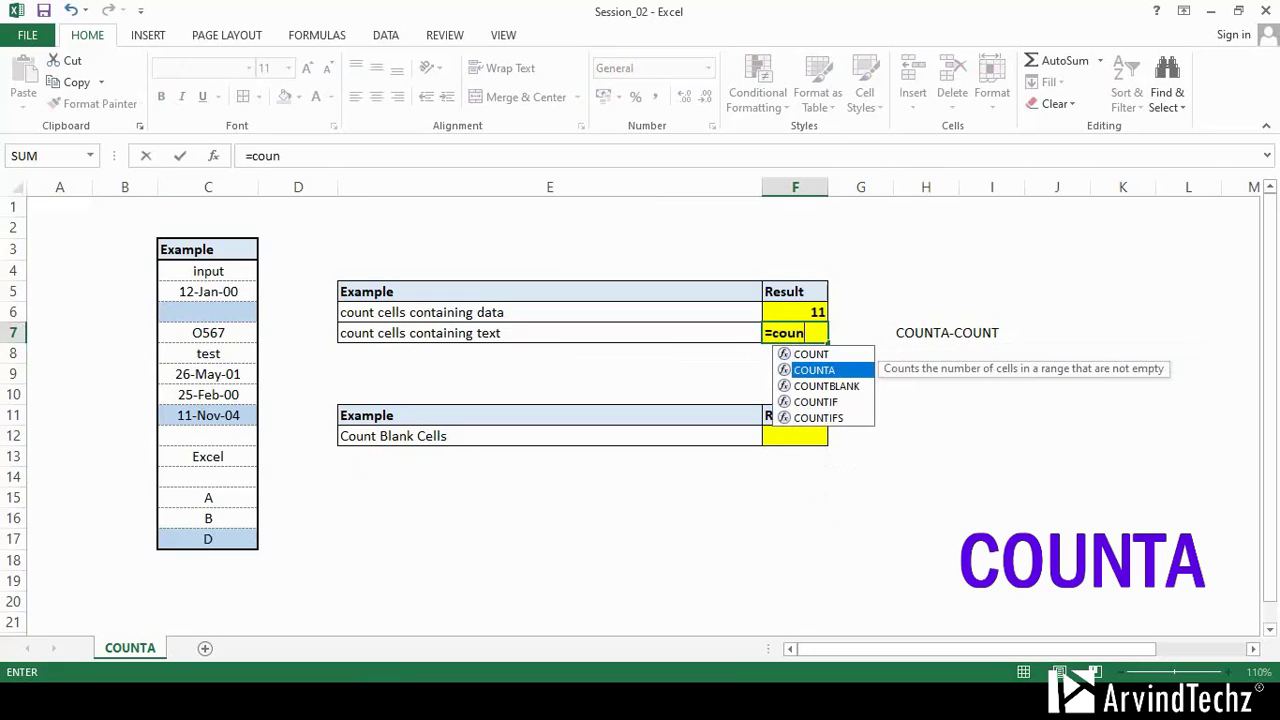
{"action": "key", "text": "Tab"}
{"action": "type", "text": "C4:C17"}
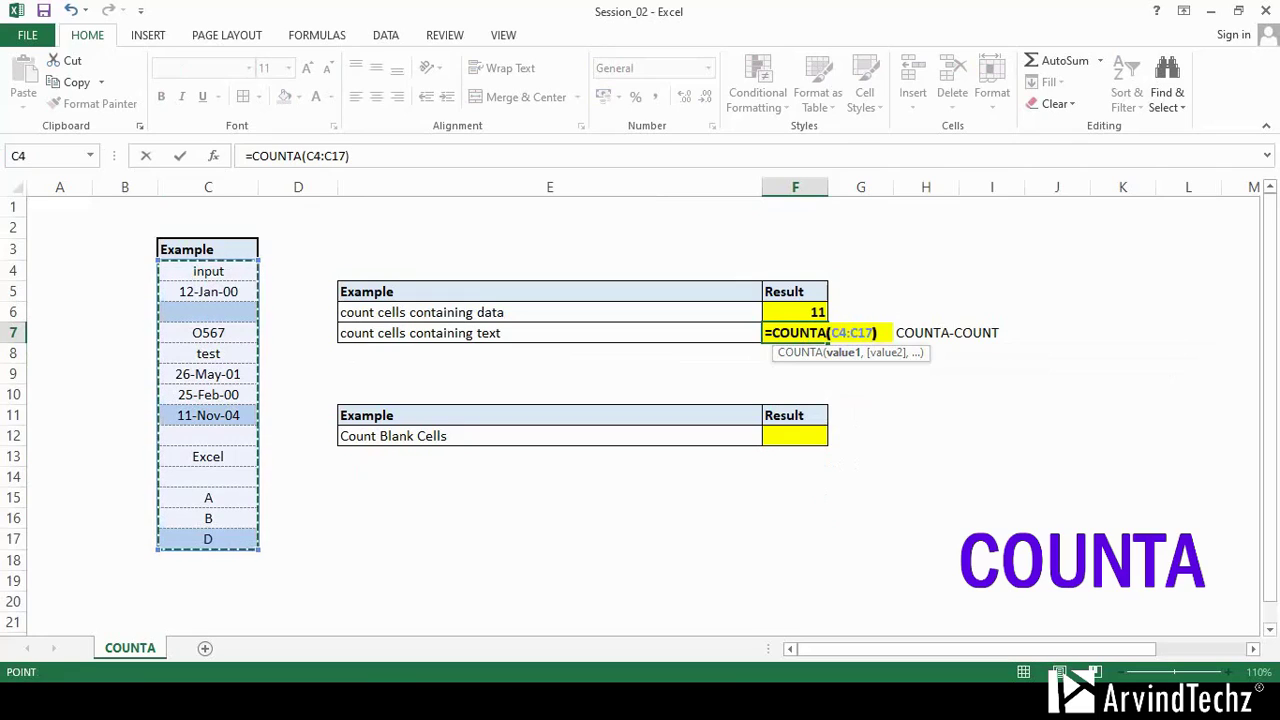
{"action": "type", "text": ")"}
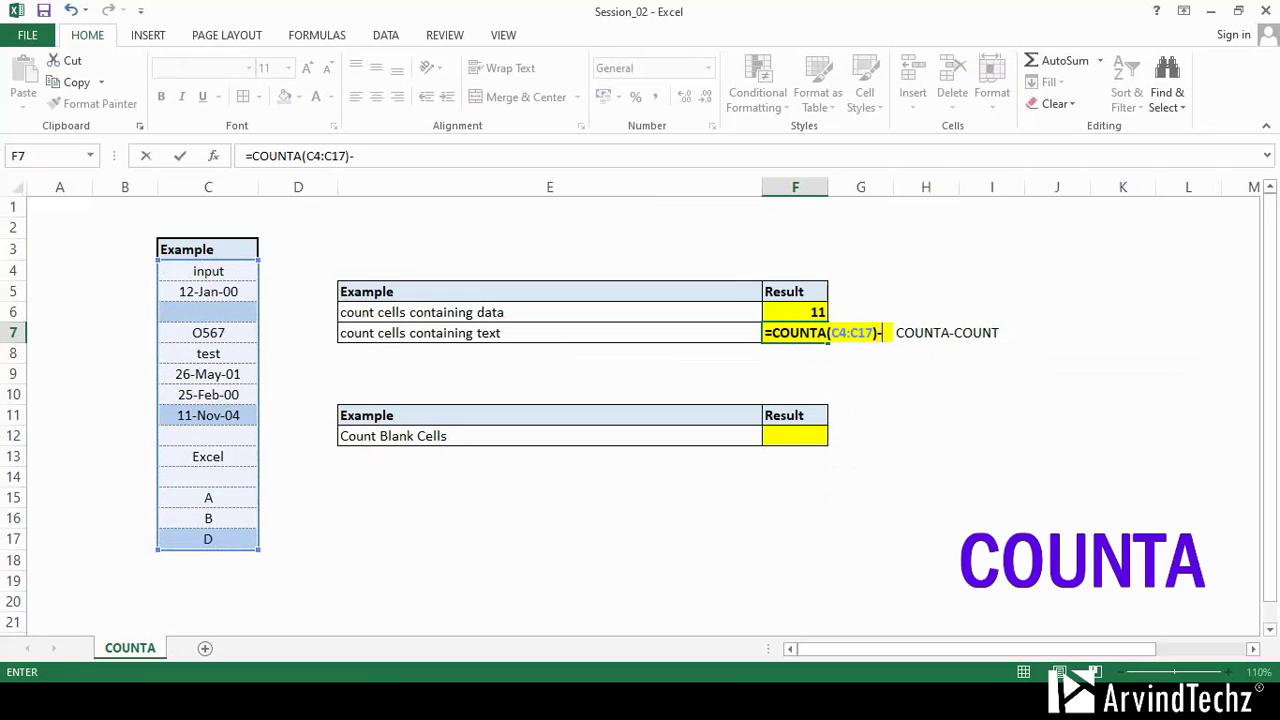
{"action": "type", "text": "-cou"}
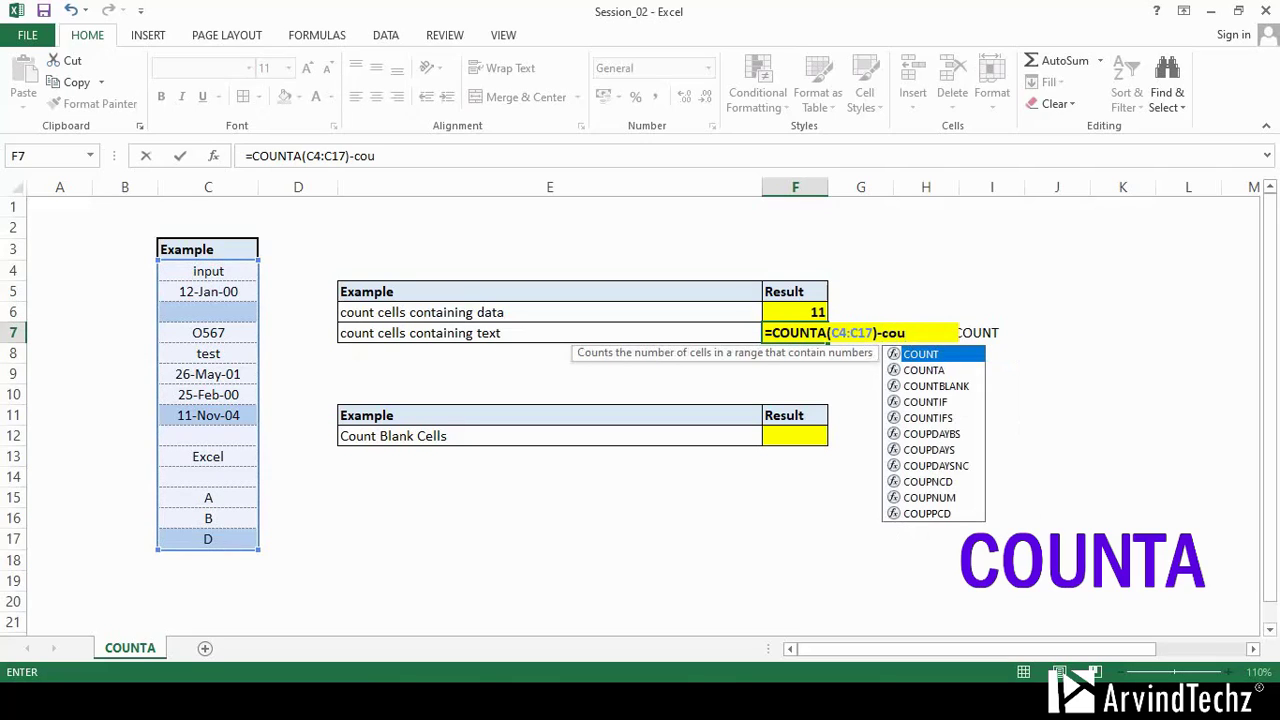
{"action": "key", "text": "Tab"}
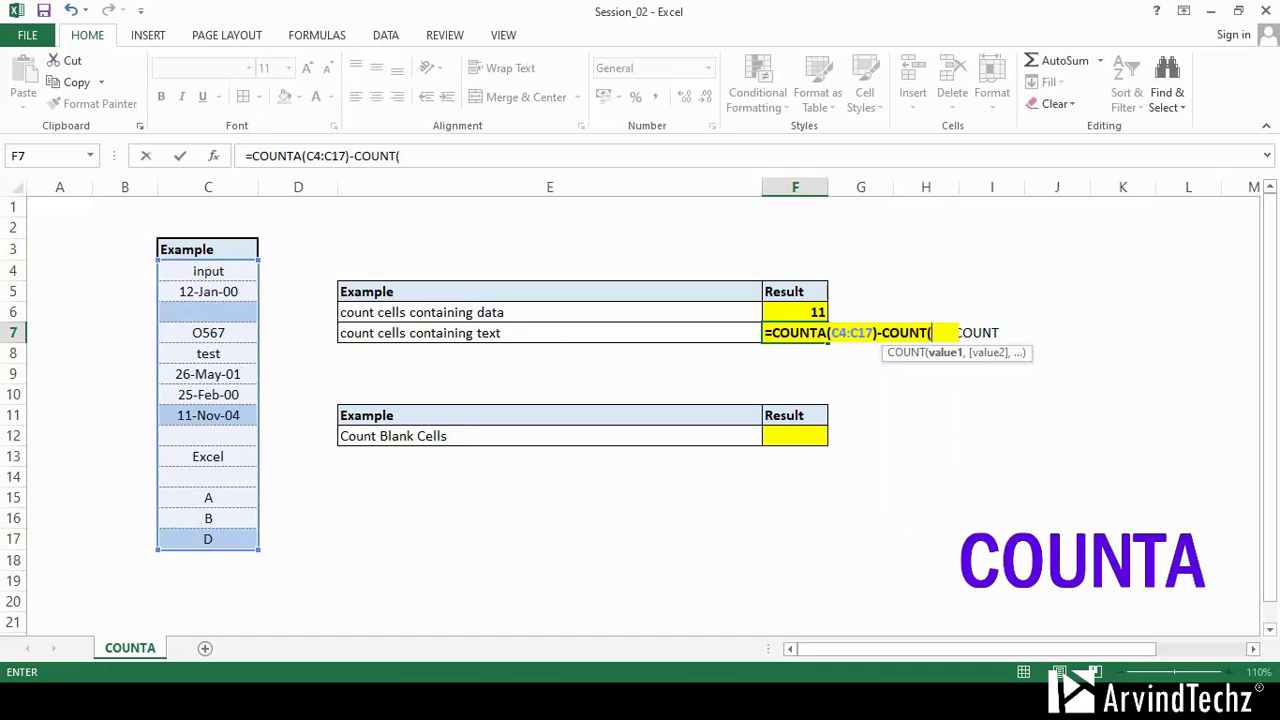
{"action": "left_click_drag", "start_coordinate": [208, 271], "coordinate": [215, 540]}
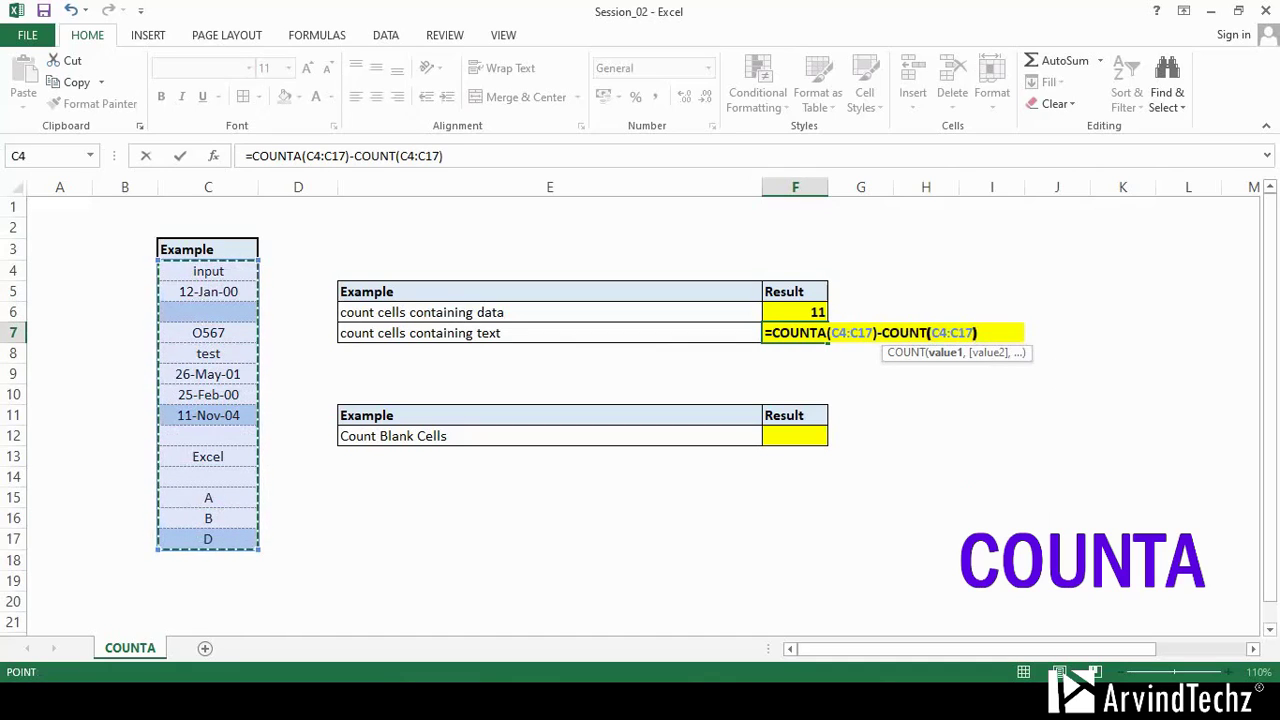
{"action": "key", "text": "Return"}
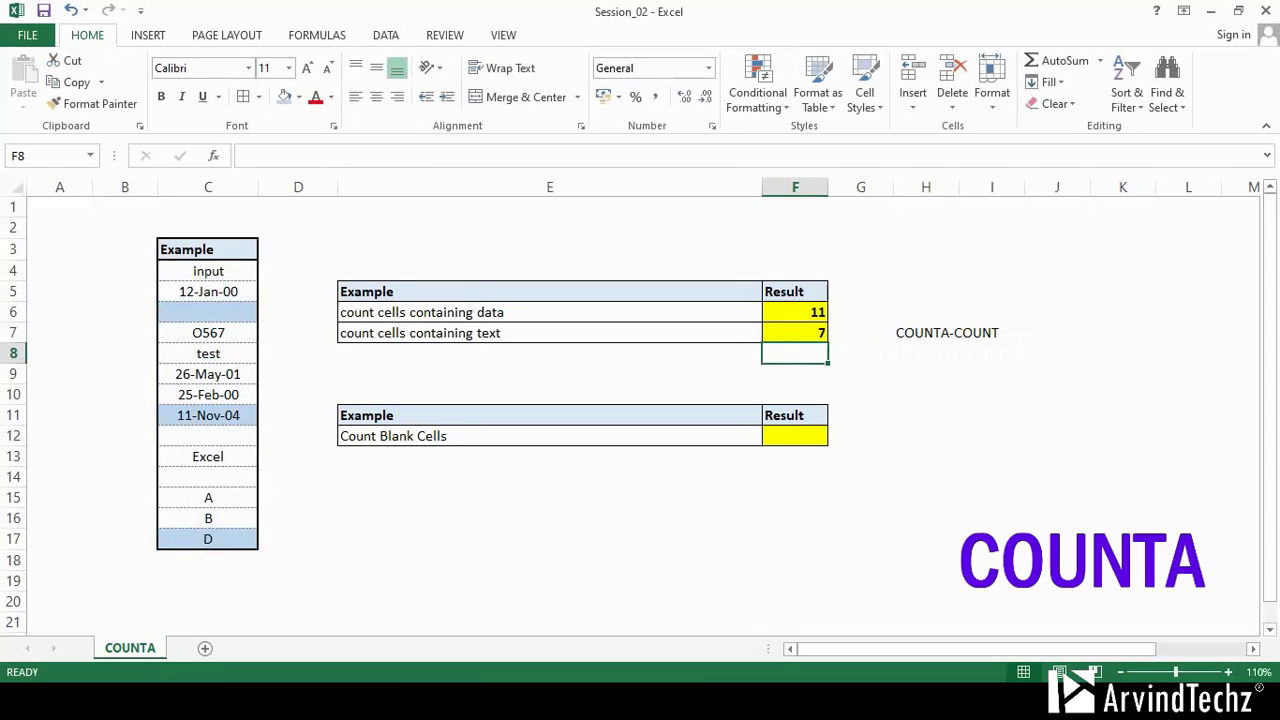
Highlight the text cells C4, C7, C8, C13 and C15:C17 with an orange fill
{"action": "left_click", "coordinate": [208, 270]}
{"action": "left_click", "coordinate": [208, 332], "text": "ctrl"}
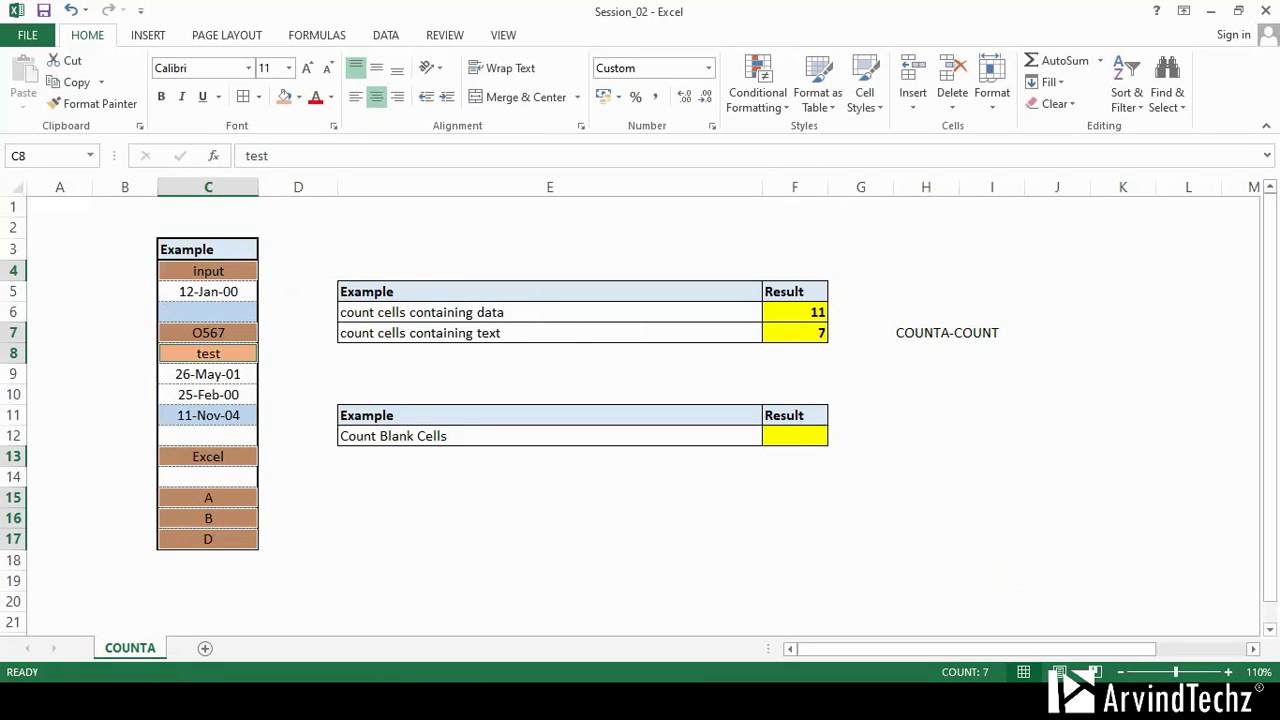
{"action": "left_click", "coordinate": [641, 333]}
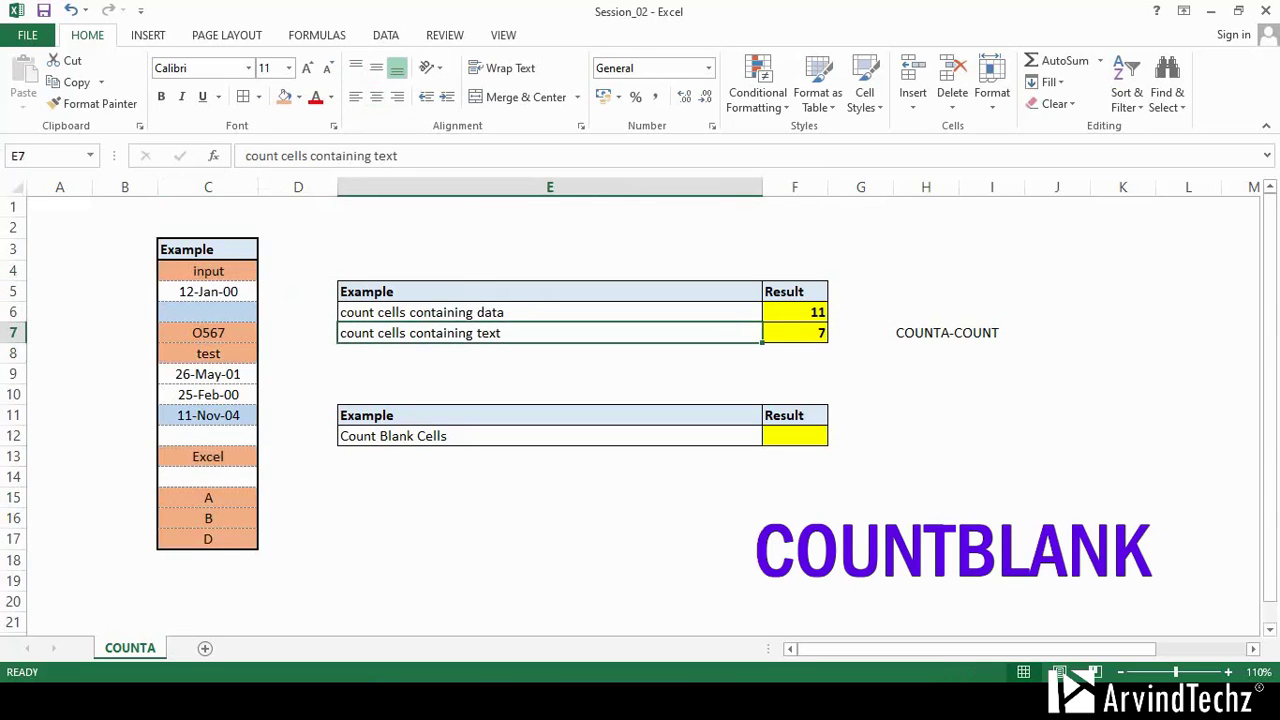
Count the blank cells in F12 with COUNTBLANK over C4:C17
{"action": "left_click", "coordinate": [794, 435]}
{"action": "type", "text": "=coun"}
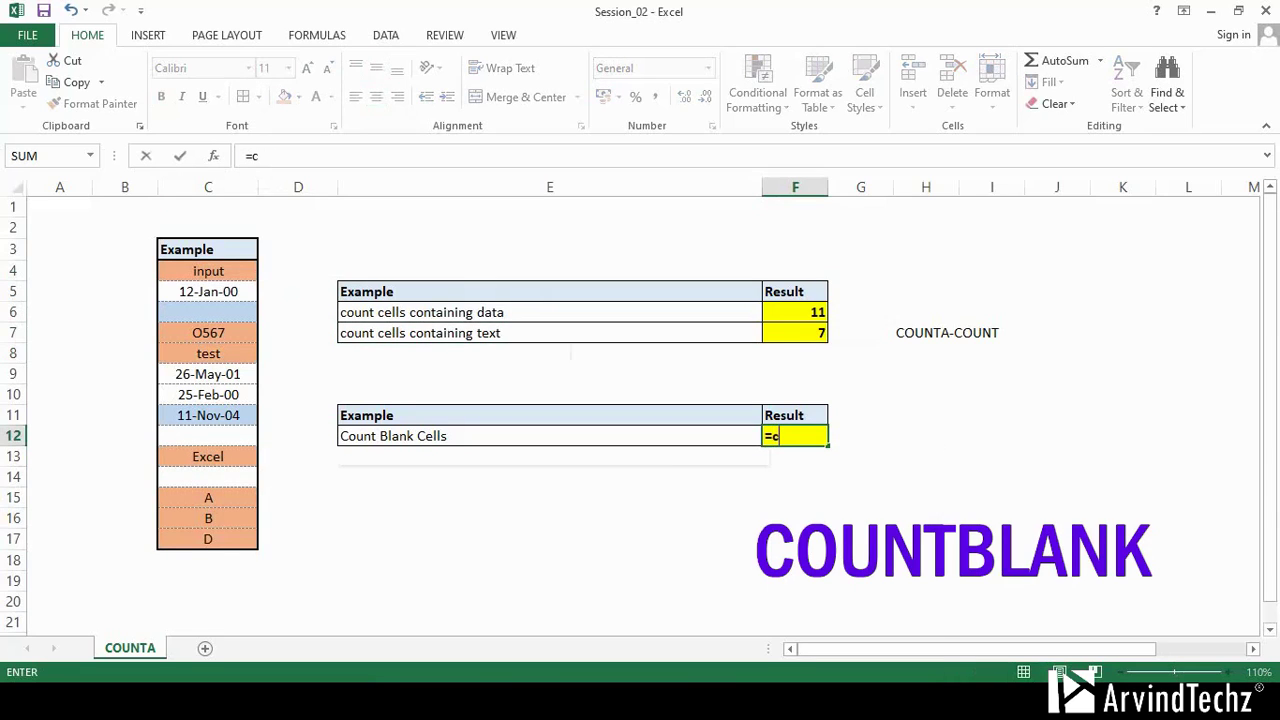
{"action": "key", "text": "Down"}
{"action": "key", "text": "Down"}
{"action": "key", "text": "Tab"}
{"action": "left_click_drag", "start_coordinate": [208, 271], "coordinate": [208, 539]}
{"action": "key", "text": "Return"}
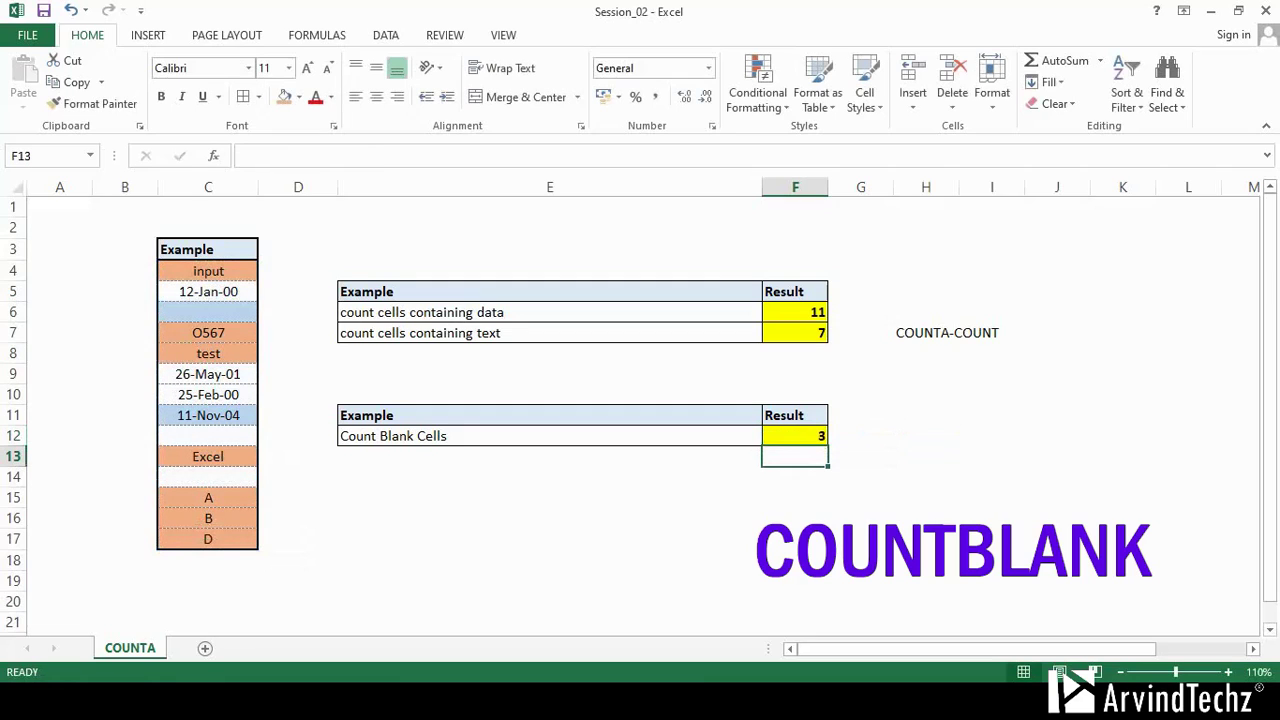
Select the blank cells C6, C12 and C14 together to check them against the count in F12
{"action": "left_click", "coordinate": [208, 312]}
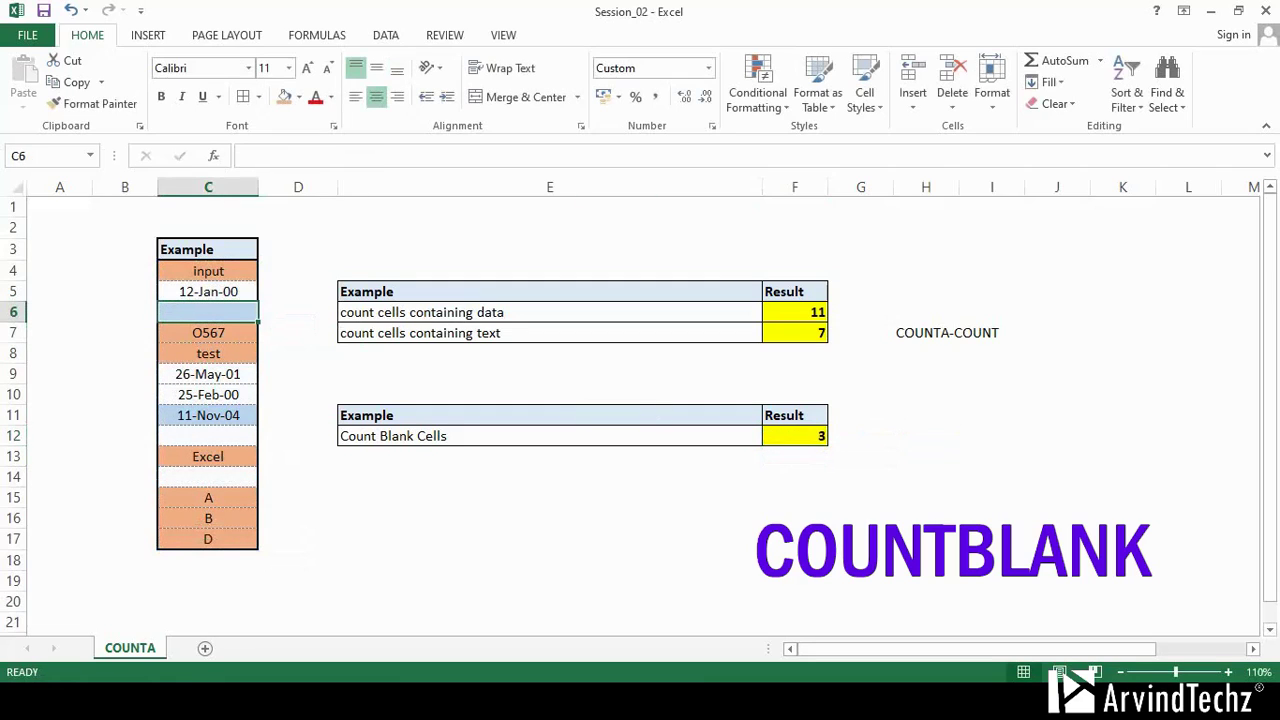
{"action": "left_click", "coordinate": [208, 435], "text": "ctrl"}
{"action": "left_click", "coordinate": [208, 476], "text": "ctrl"}
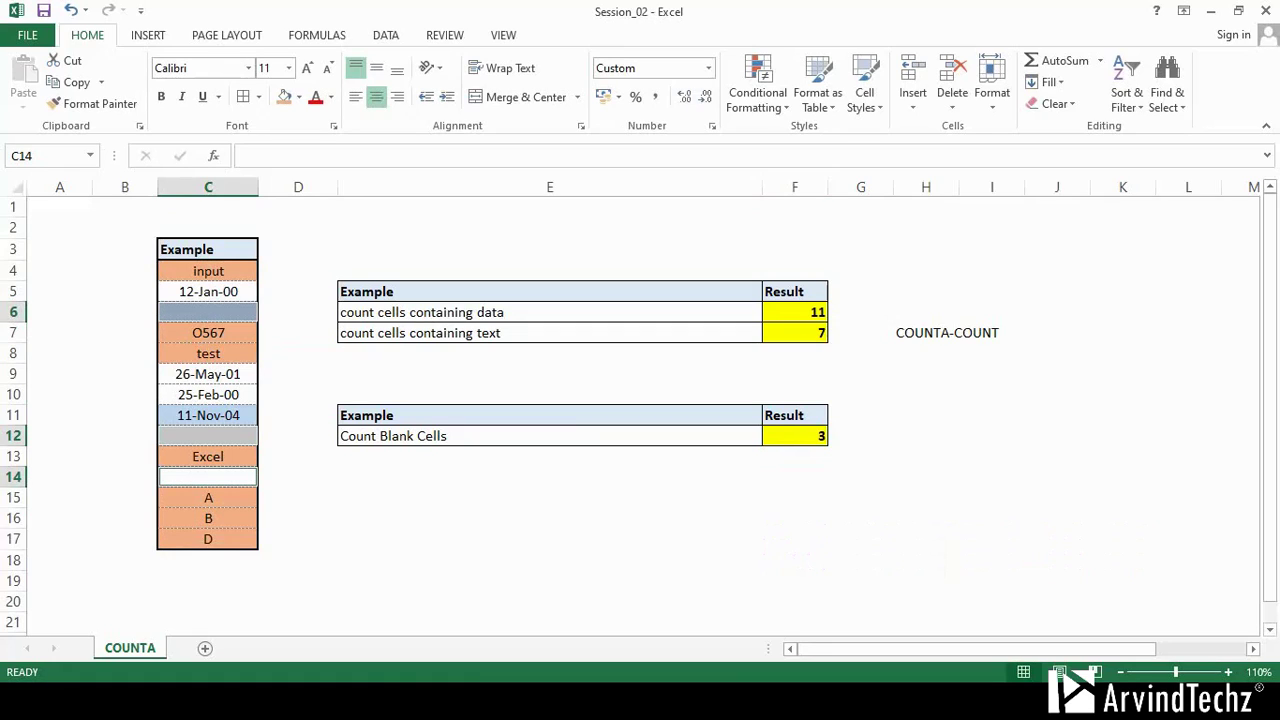
{"action": "left_click", "coordinate": [549, 476]}
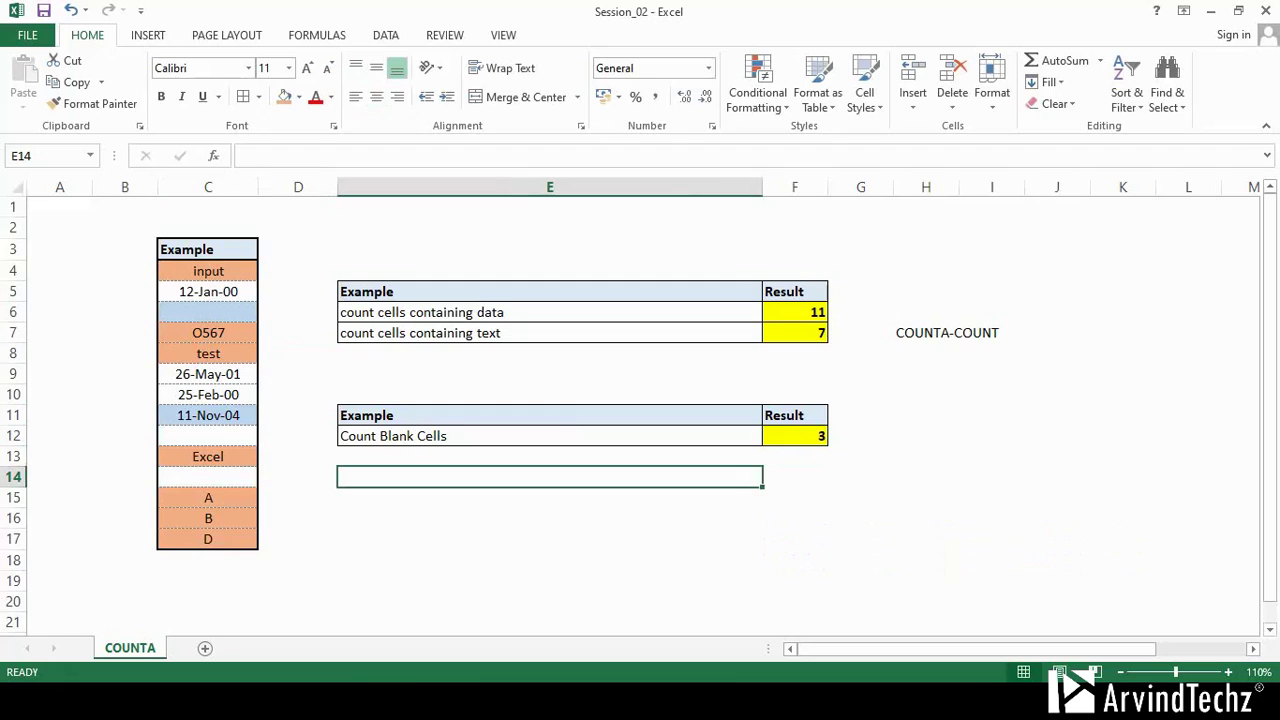
{"action": "key", "text": "Up"}
{"action": "key", "text": "Up"}
{"action": "key", "text": "Up"}
{"action": "key", "text": "Up"}
{"action": "key", "text": "Up"}
{"action": "key", "text": "Up"}
{"action": "key", "text": "Up"}
{"action": "key", "text": "Up"}
{"action": "key", "text": "Up"}
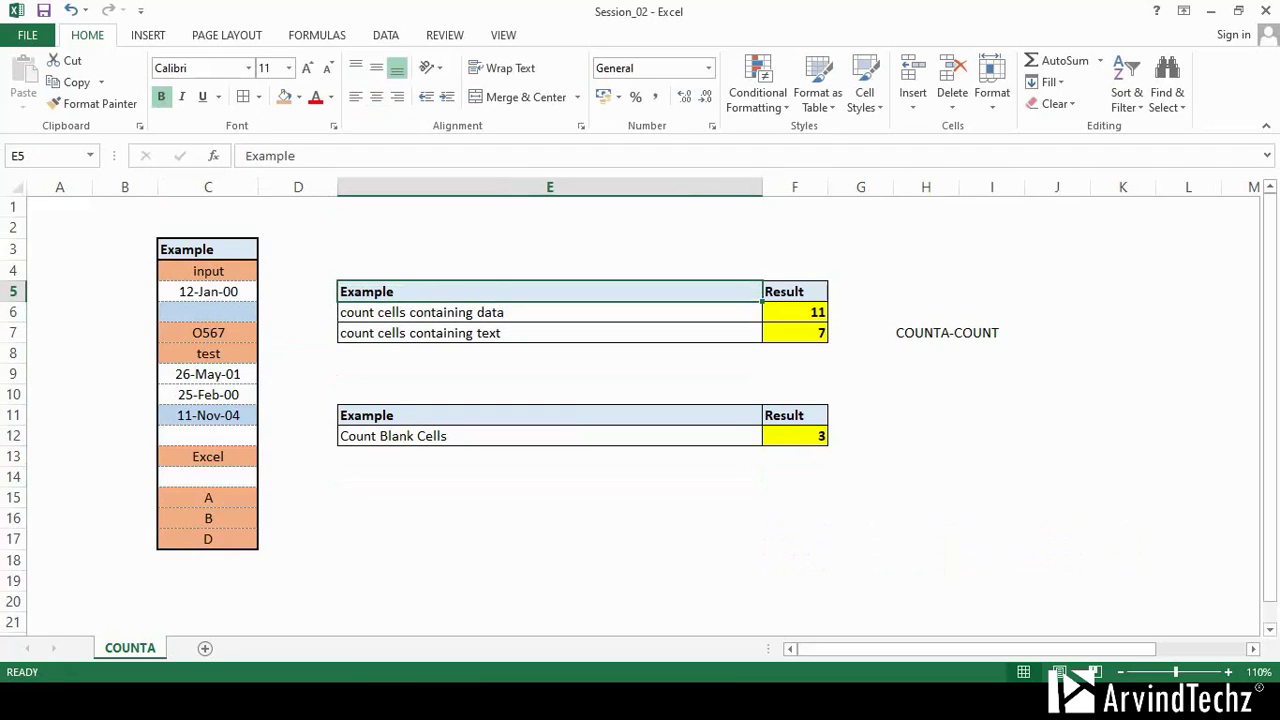